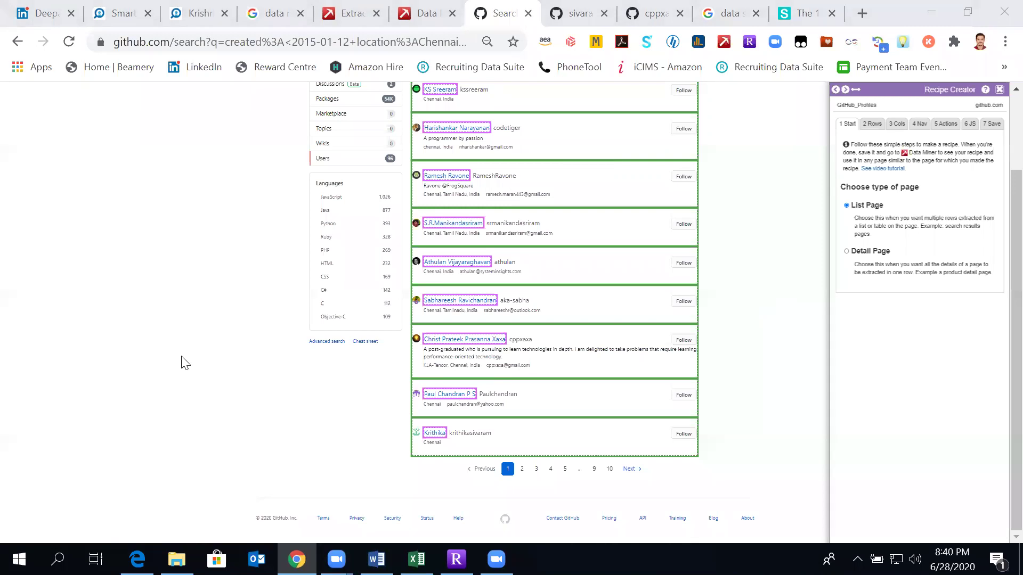
- Page between the first and second pages of the user search results to examine the listings and the pagination links
{"action": "scroll", "coordinate": [184, 362], "scroll_direction": "up", "scroll_amount": 2}
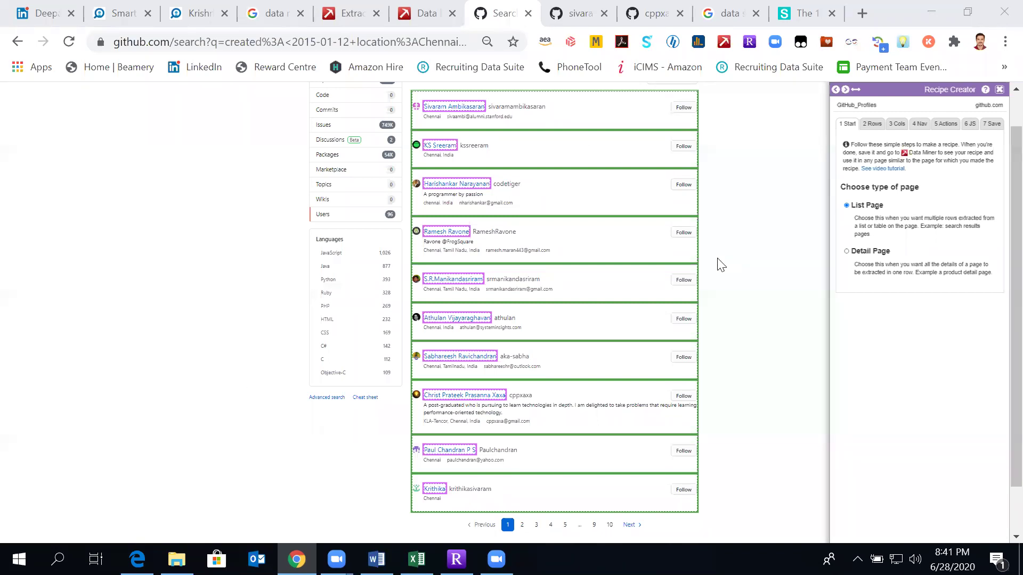
{"action": "scroll", "coordinate": [721, 265], "scroll_direction": "down", "scroll_amount": 2}
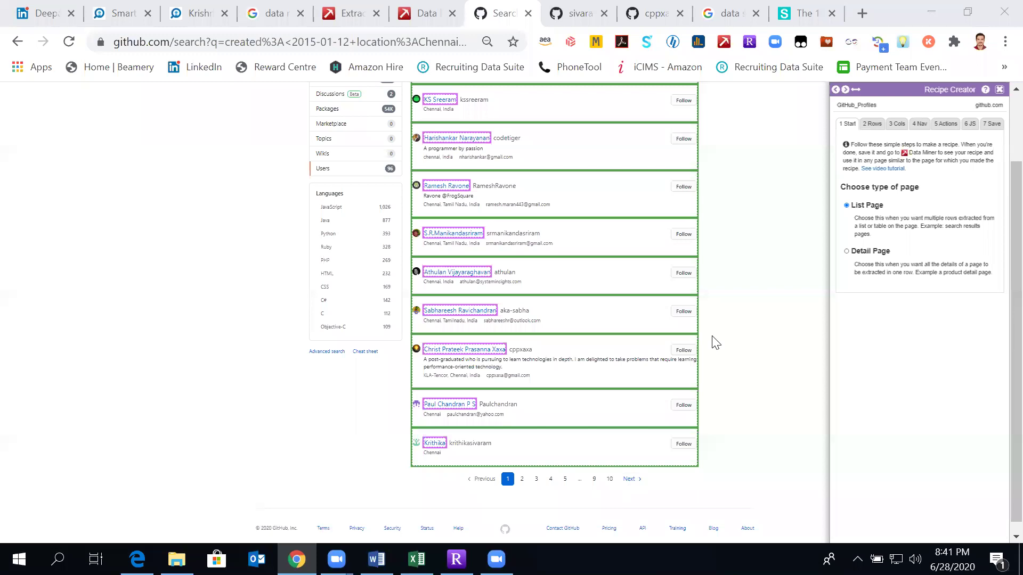
{"action": "scroll", "coordinate": [714, 343], "scroll_direction": "up", "scroll_amount": 3}
{"action": "scroll", "coordinate": [716, 342], "scroll_direction": "down", "scroll_amount": 2}
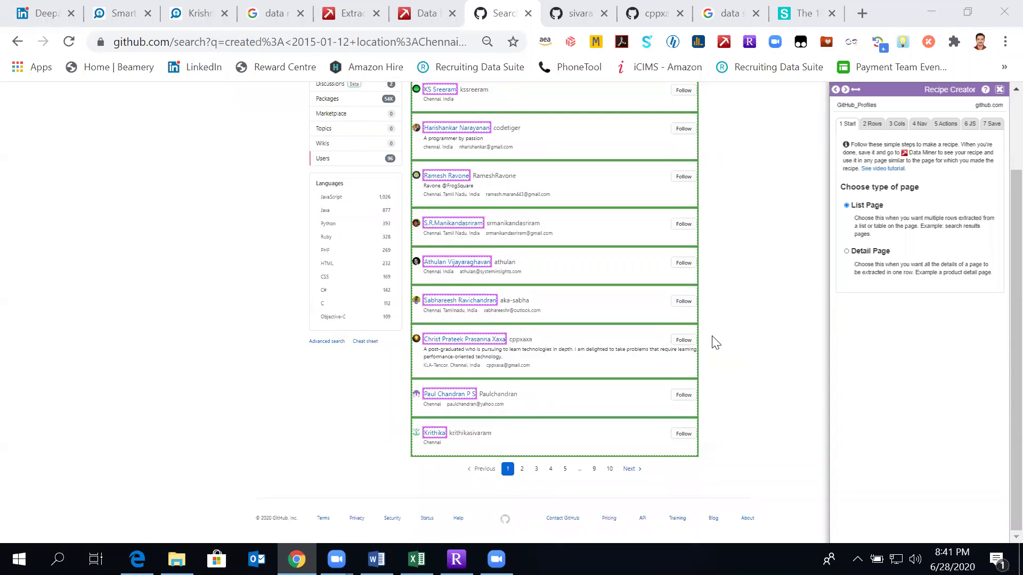
{"action": "left_click", "coordinate": [634, 469]}
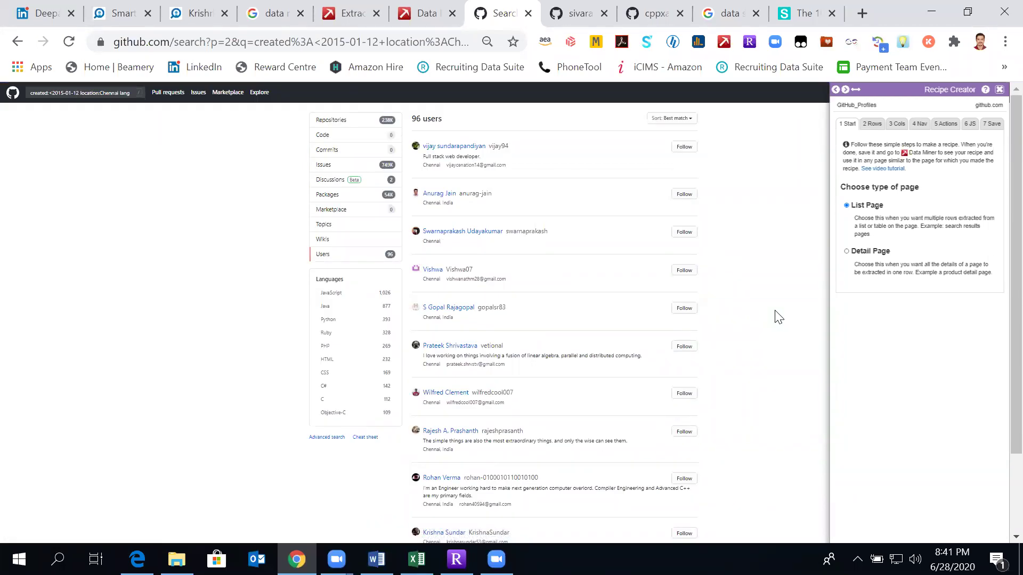
{"action": "scroll", "coordinate": [778, 317], "scroll_direction": "down", "scroll_amount": 2}
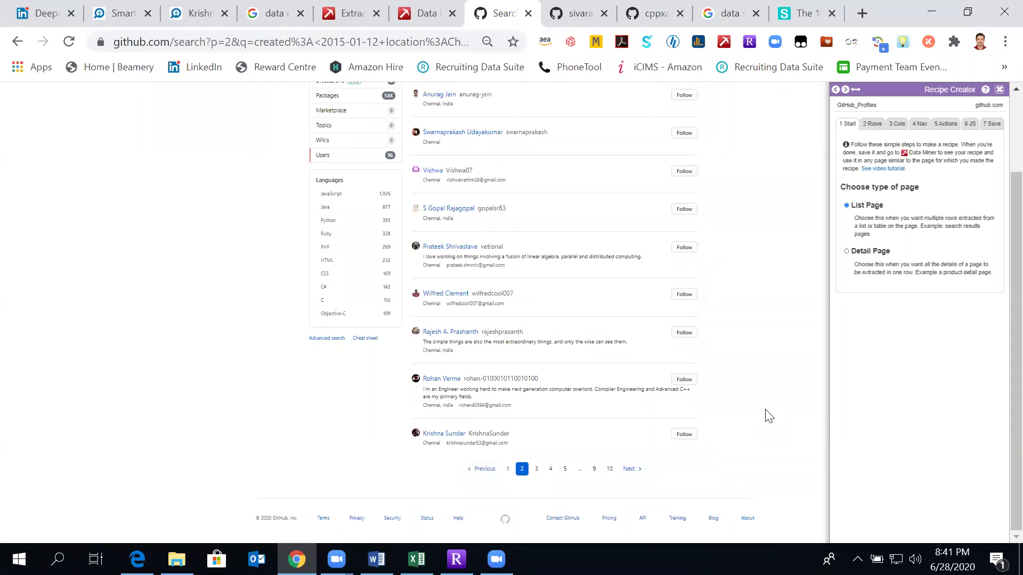
{"action": "left_click", "coordinate": [476, 471]}
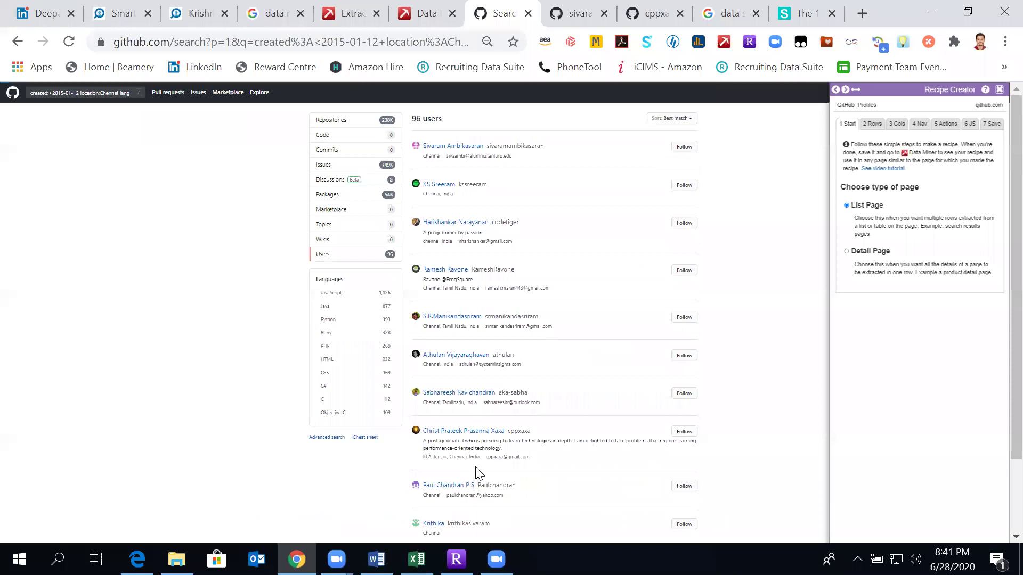
{"action": "scroll", "coordinate": [479, 472], "scroll_direction": "down", "scroll_amount": 2}
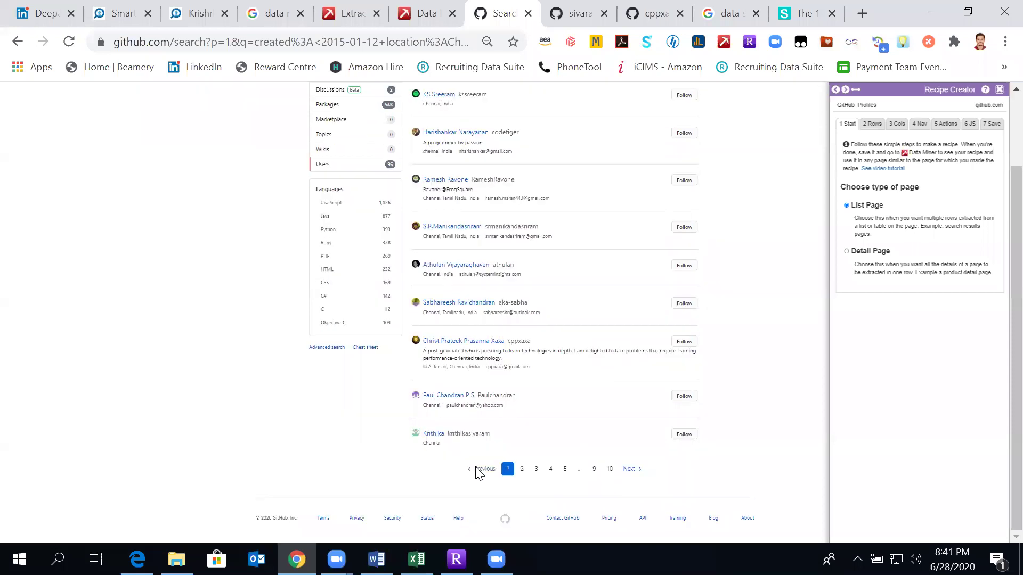
{"action": "left_click", "coordinate": [630, 469]}
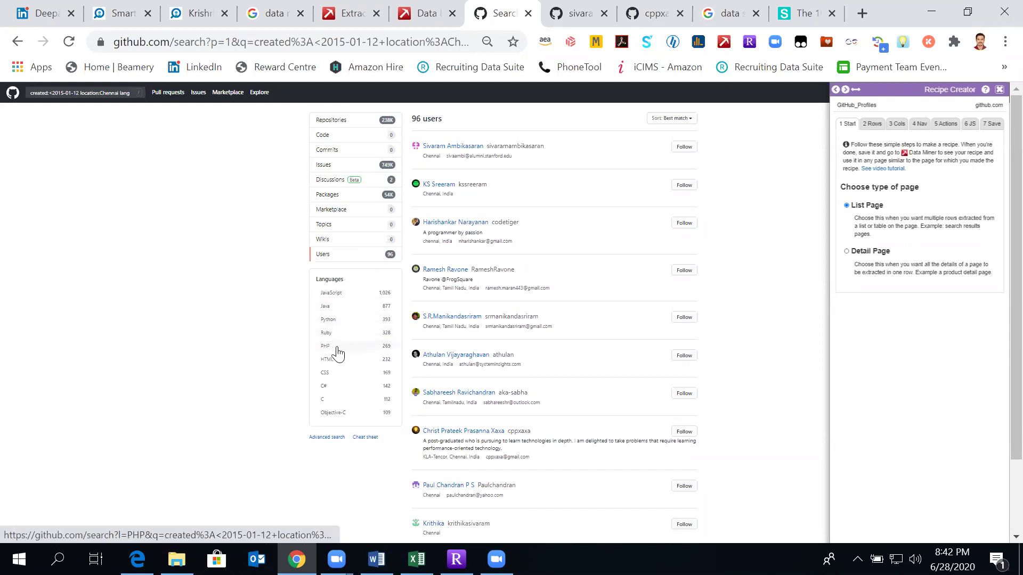
{"action": "scroll", "coordinate": [251, 410], "scroll_direction": "down", "scroll_amount": 2}
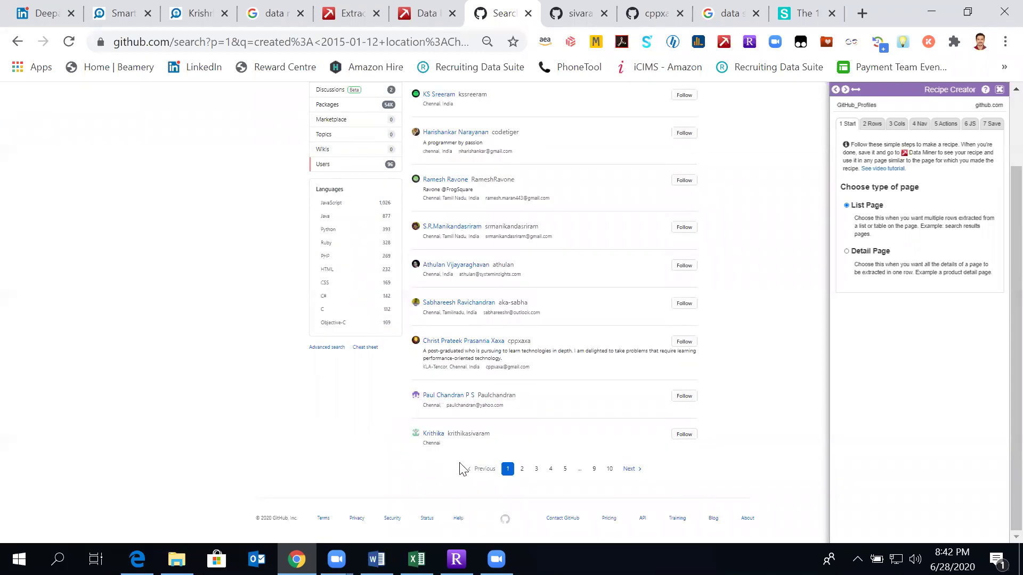
- Check the recipe's column definitions against the user listings on page 2 of the search results
{"action": "left_click", "coordinate": [897, 124]}
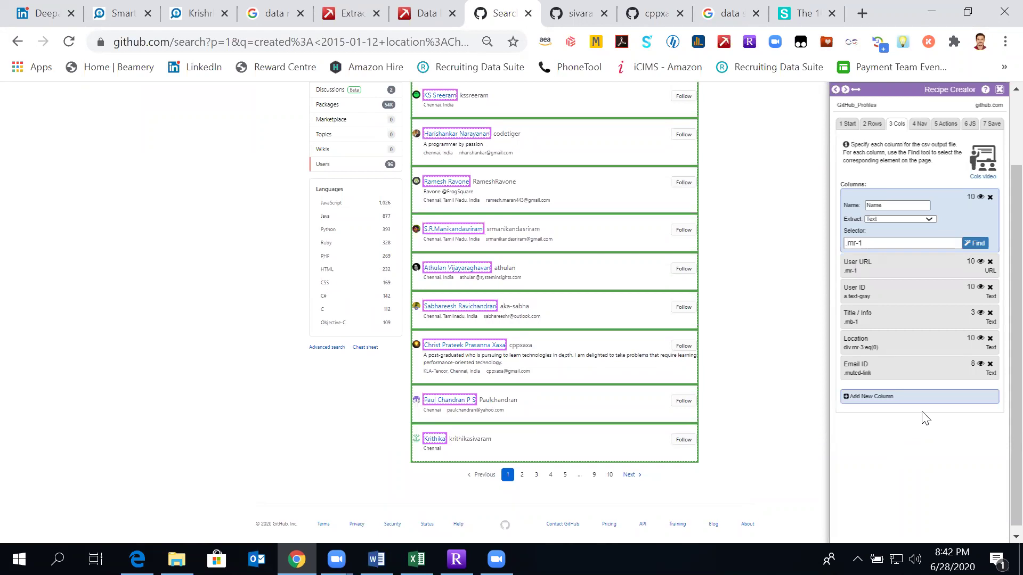
{"action": "left_click", "coordinate": [523, 475]}
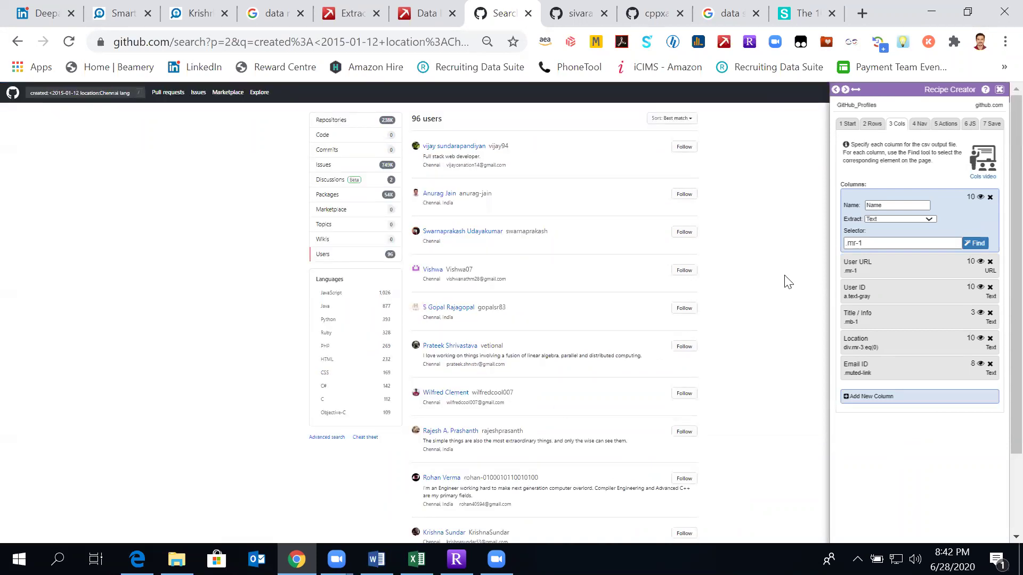
{"action": "scroll", "coordinate": [788, 281], "scroll_direction": "down", "scroll_amount": 3}
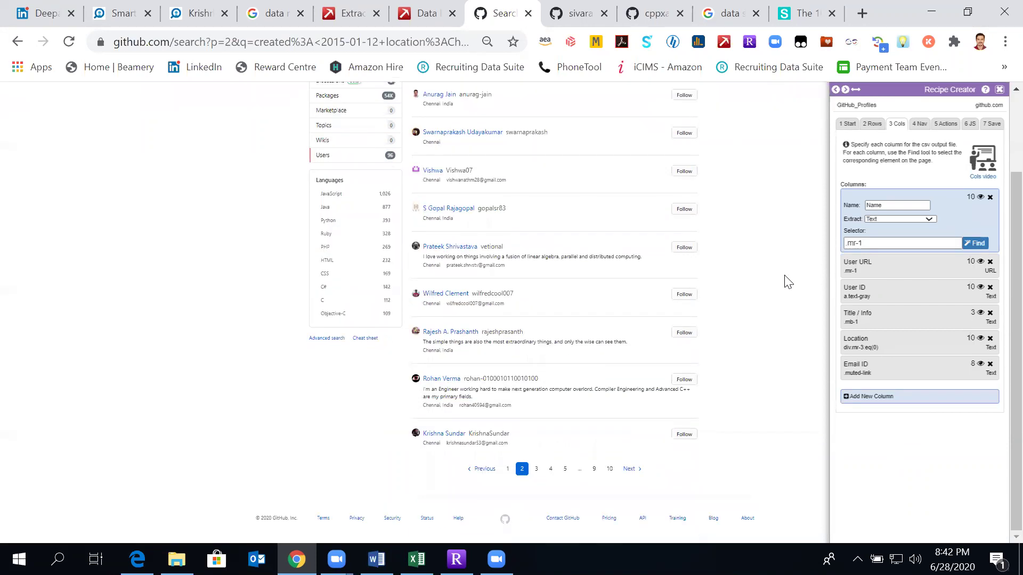
{"action": "left_click", "coordinate": [920, 124]}
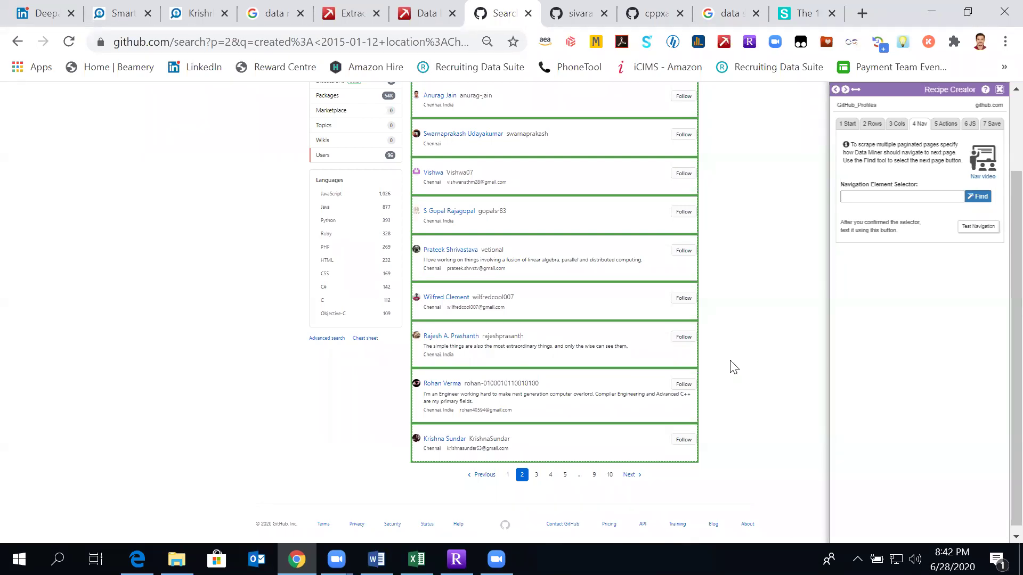
{"action": "left_click", "coordinate": [876, 121]}
{"action": "left_click", "coordinate": [901, 125]}
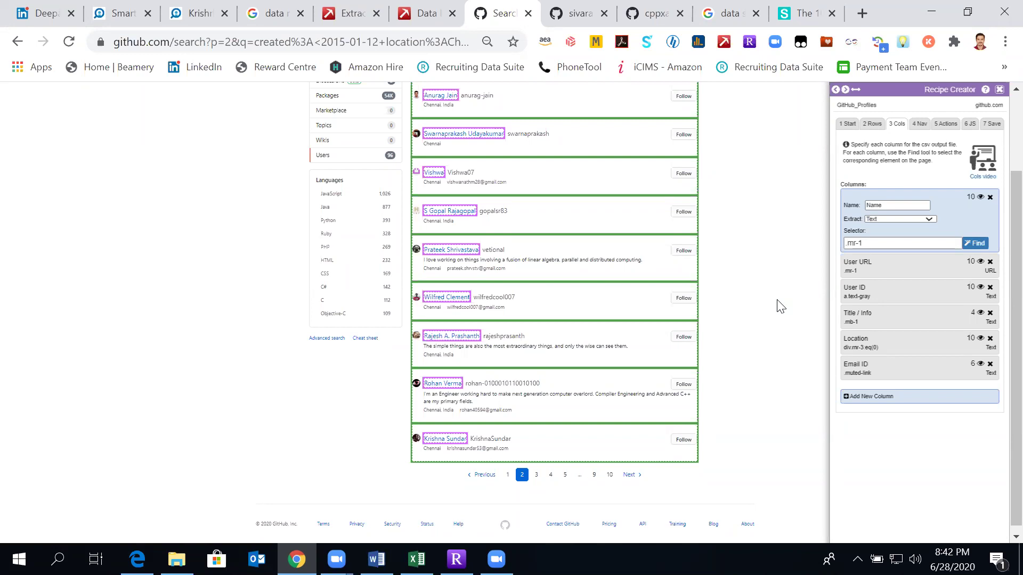
- Open the recipe's navigation settings and review the page 2 listings down to the pagination links
{"action": "left_click", "coordinate": [920, 124]}
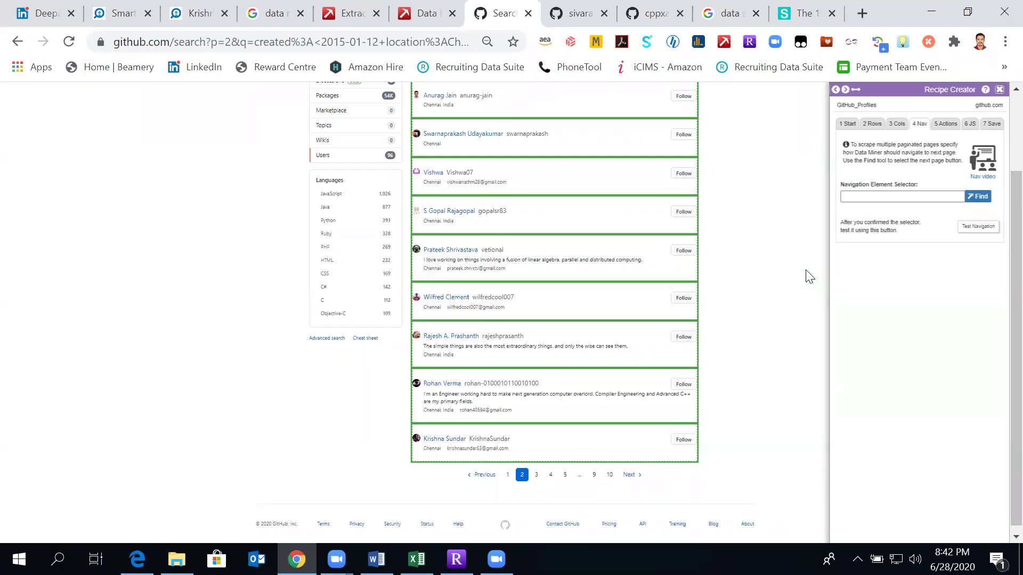
{"action": "scroll", "coordinate": [809, 277], "scroll_direction": "up", "scroll_amount": 2}
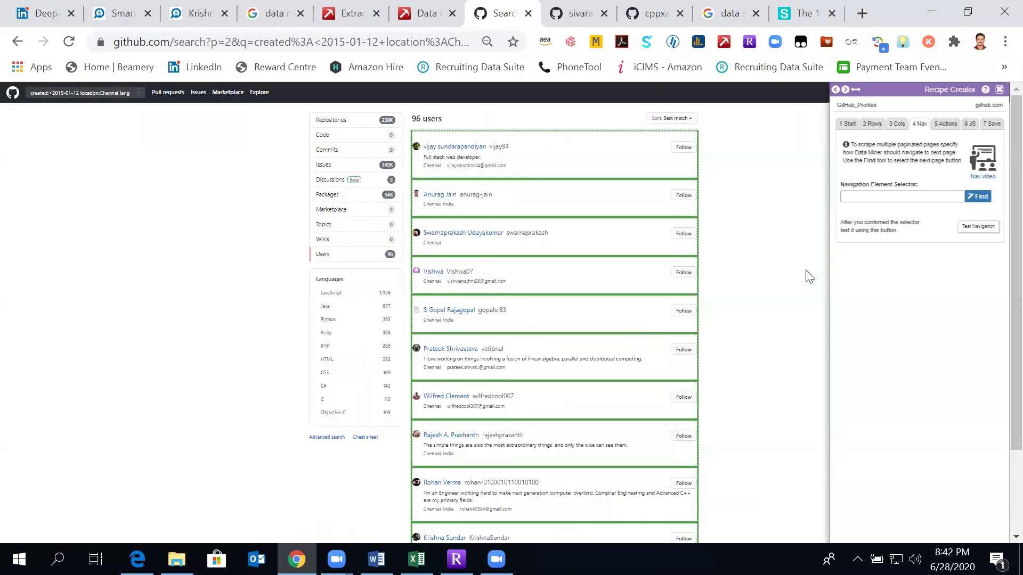
{"action": "scroll", "coordinate": [810, 277], "scroll_direction": "down", "scroll_amount": 2}
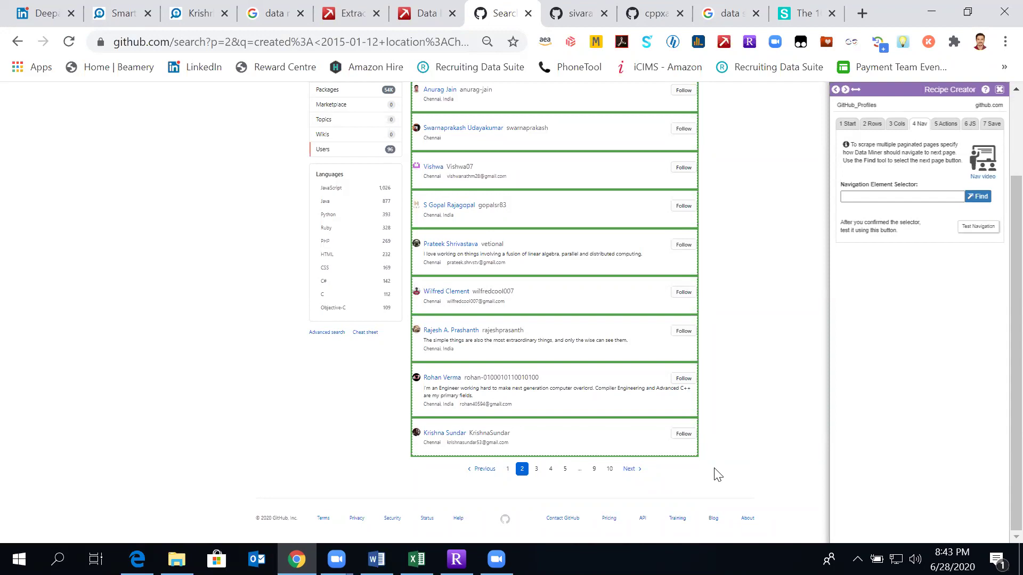
{"action": "scroll", "coordinate": [718, 474], "scroll_direction": "up", "scroll_amount": 2}
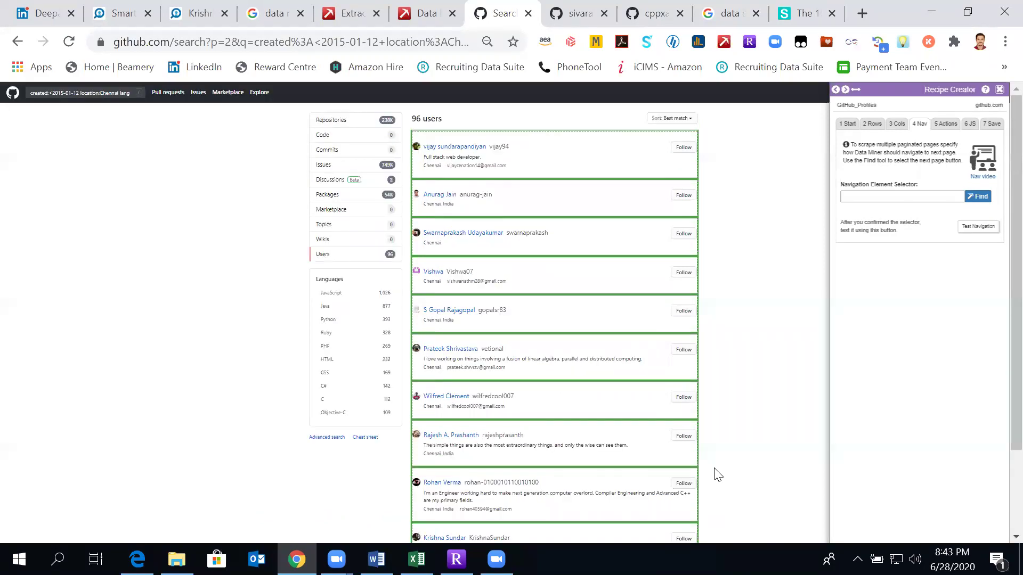
{"action": "scroll", "coordinate": [717, 474], "scroll_direction": "down", "scroll_amount": 2}
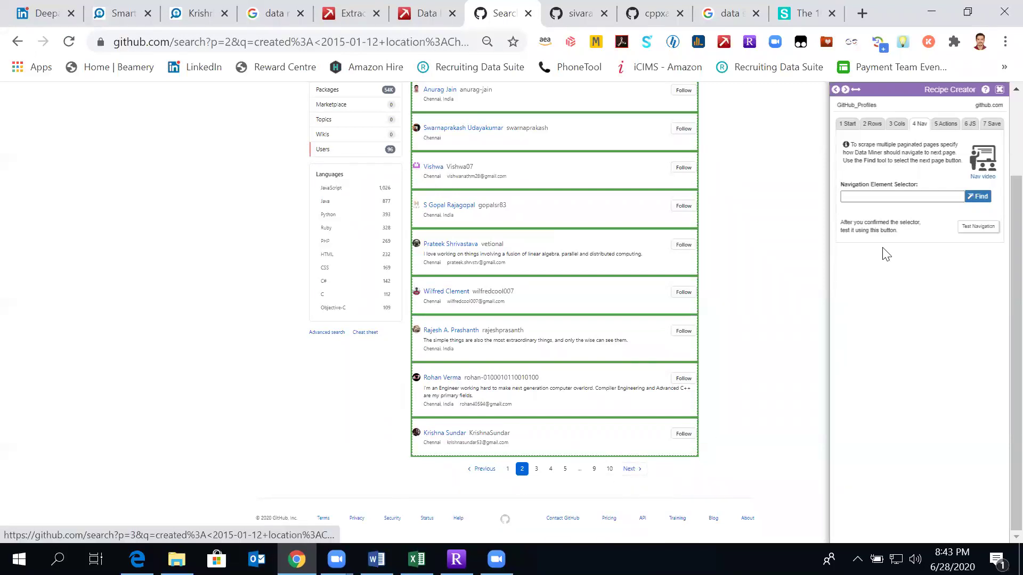
{"action": "left_click", "coordinate": [977, 197]}
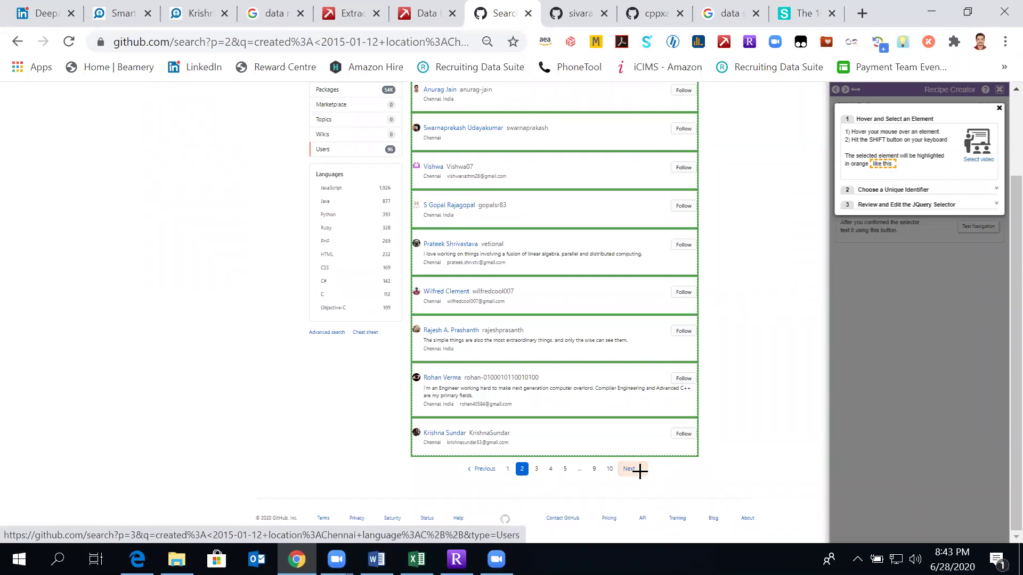
{"action": "key", "text": "shift"}
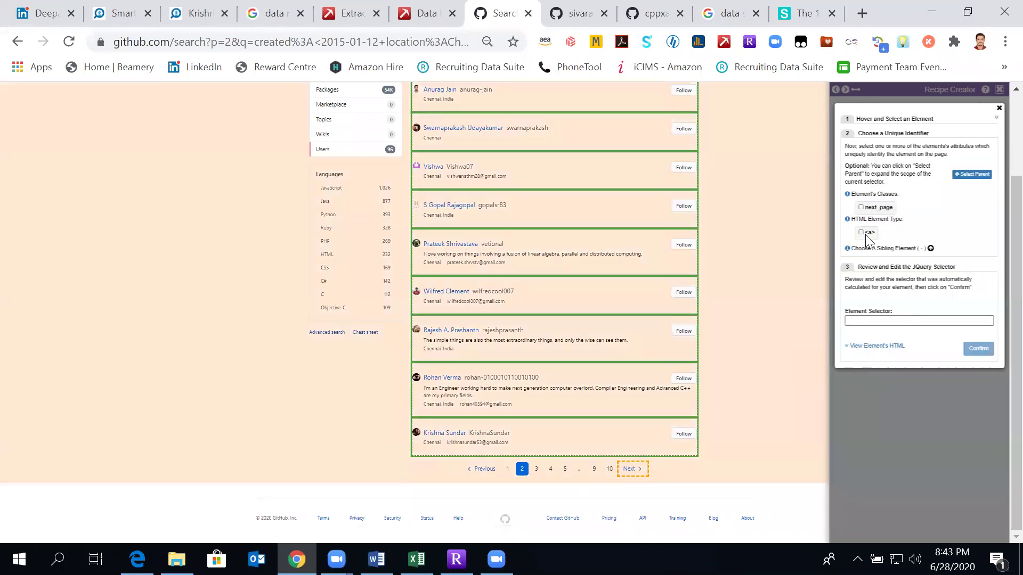
{"action": "left_click", "coordinate": [862, 207]}
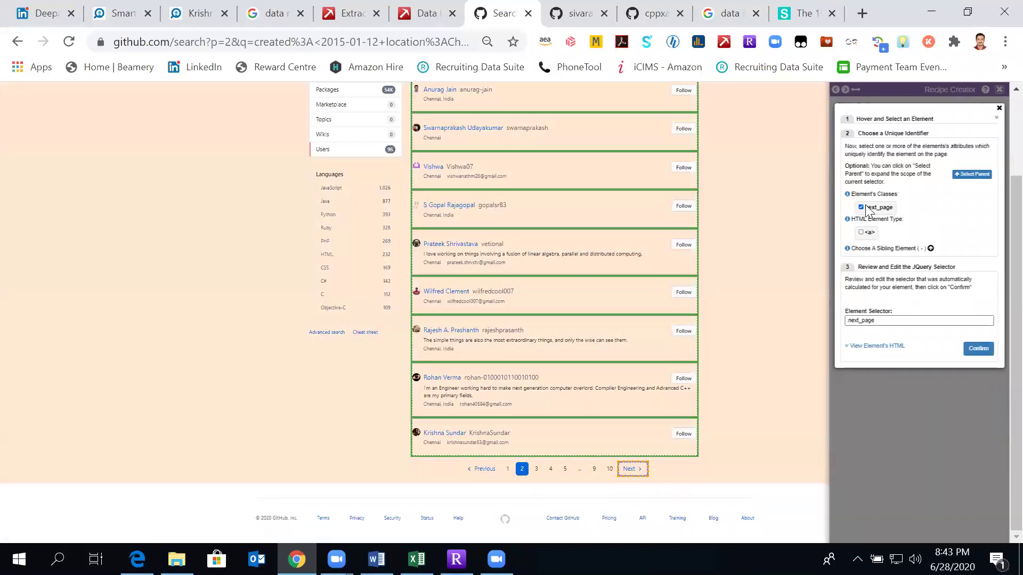
{"action": "left_click", "coordinate": [862, 208]}
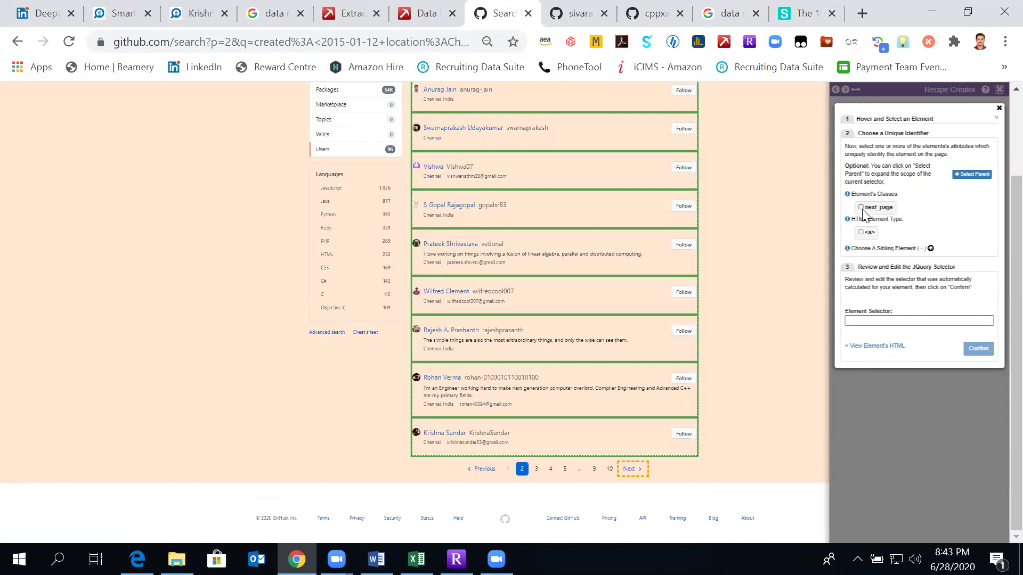
{"action": "left_click", "coordinate": [861, 207]}
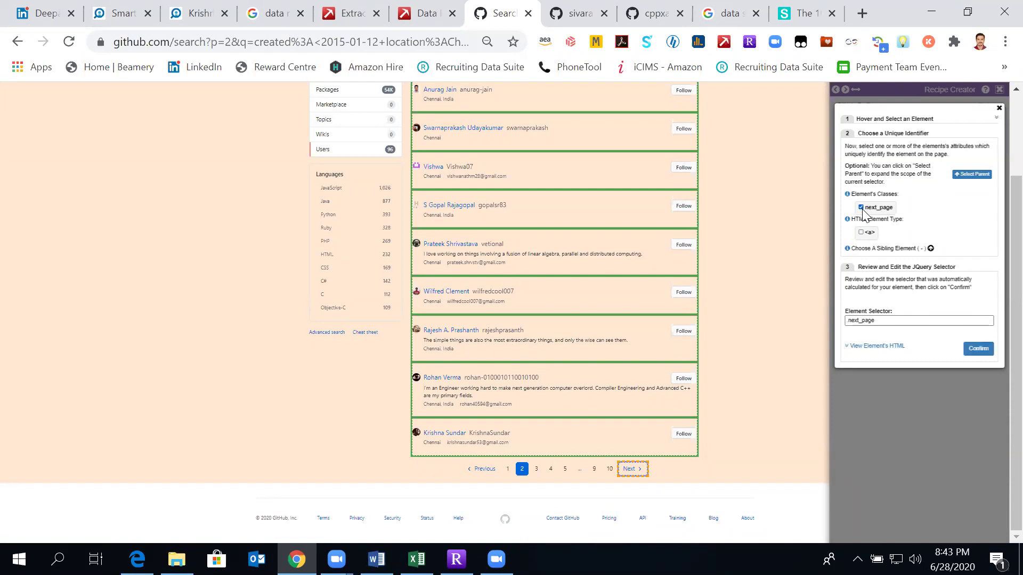
{"action": "left_click", "coordinate": [880, 320]}
{"action": "left_click", "coordinate": [861, 208]}
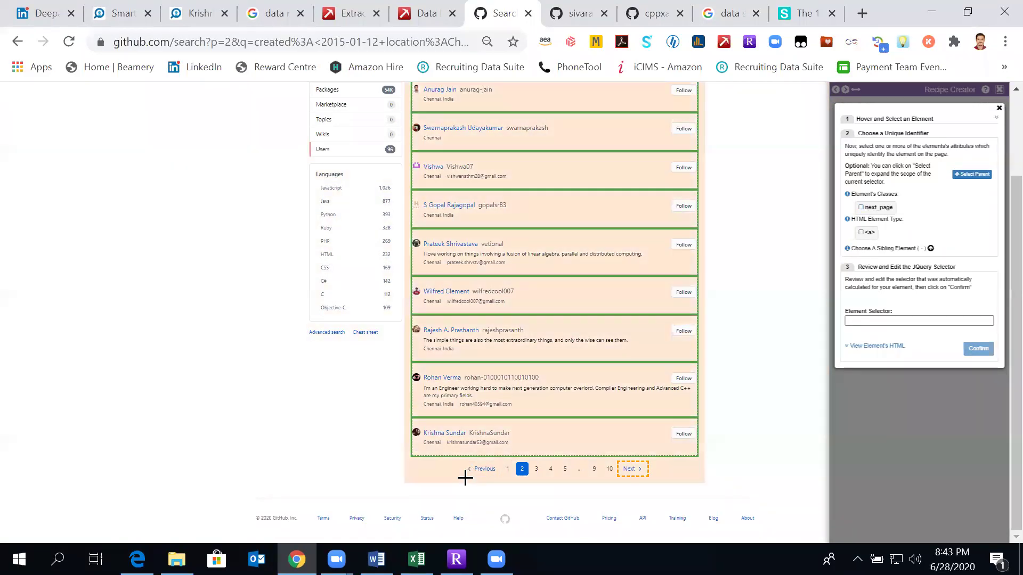
- Return to the first page of the user results and close the element finder
{"action": "left_click", "coordinate": [477, 469]}
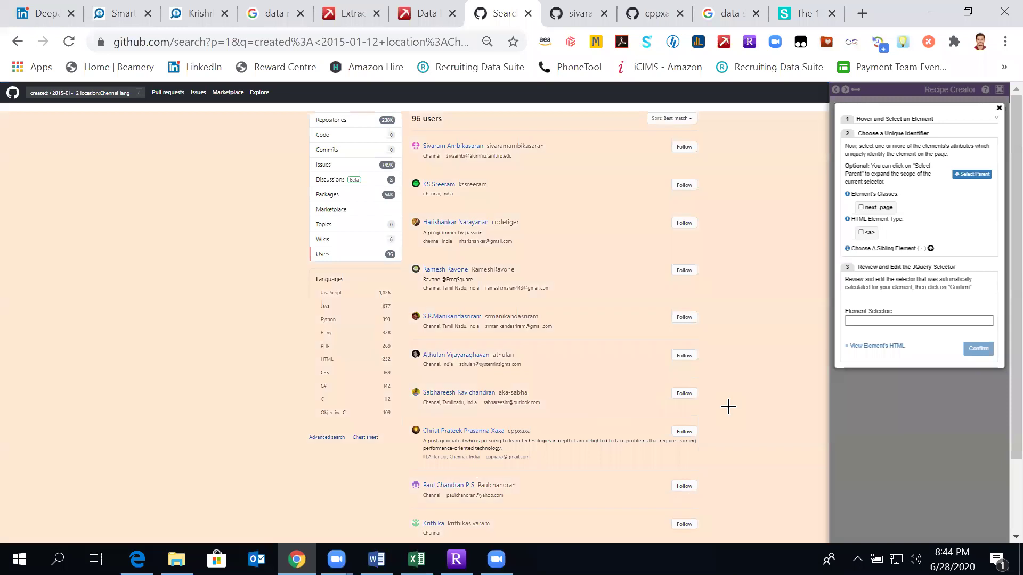
{"action": "scroll", "coordinate": [728, 407], "scroll_direction": "down", "scroll_amount": 3}
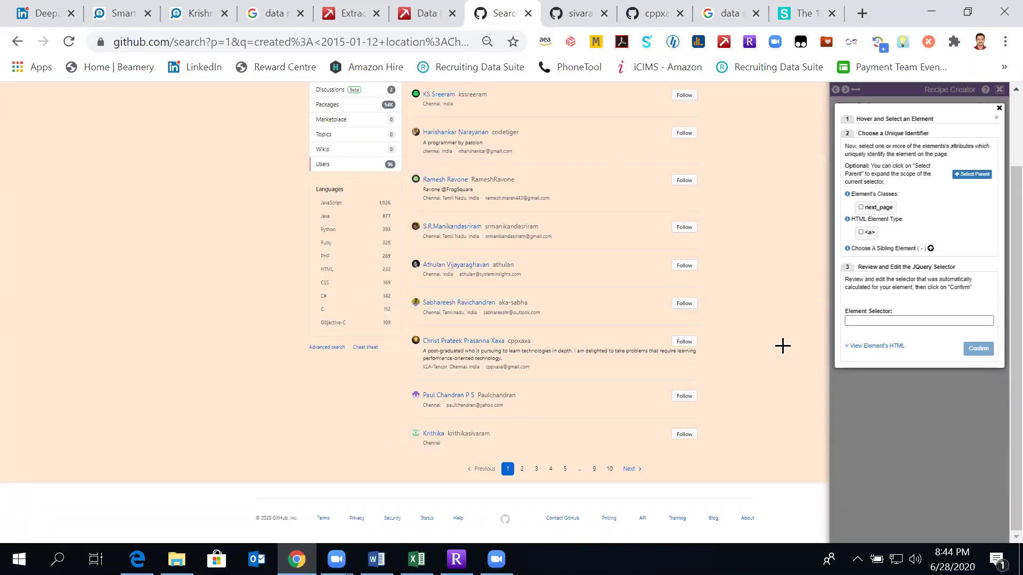
{"action": "left_click", "coordinate": [999, 110]}
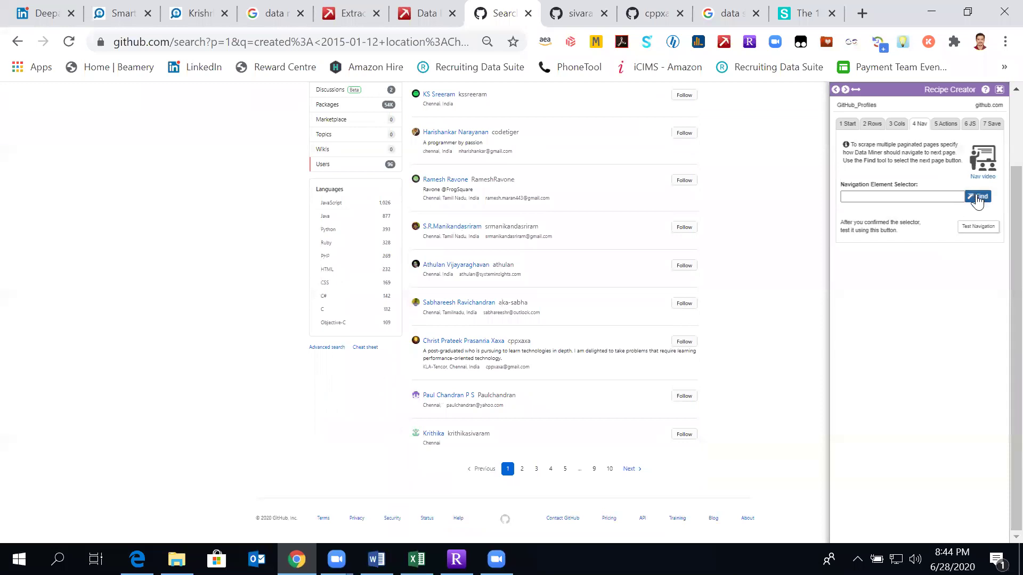
- Set the navigation element to the Next link, identified by its next_page class, and confirm the selector
{"action": "left_click", "coordinate": [977, 201]}
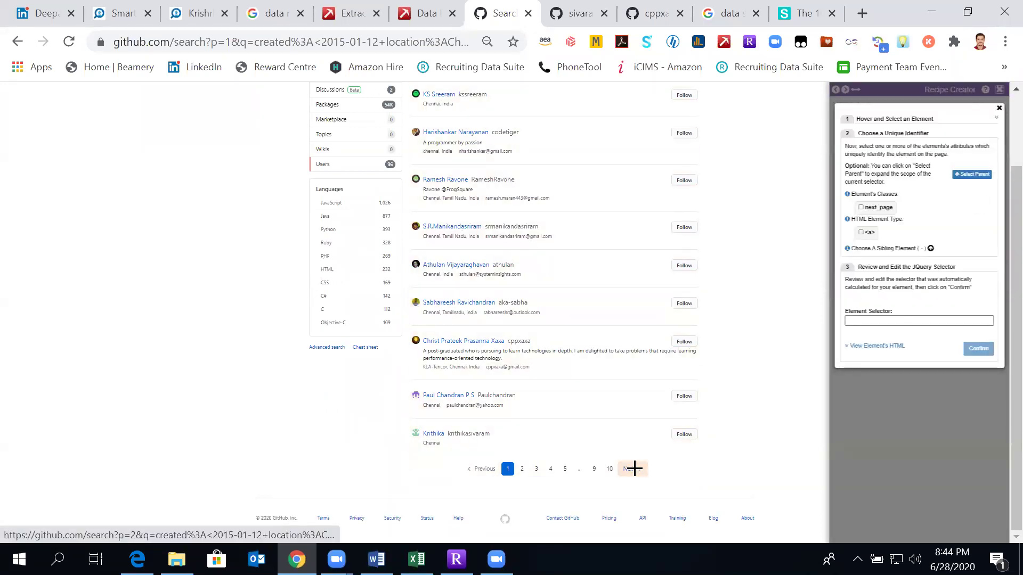
{"action": "left_click", "coordinate": [634, 469]}
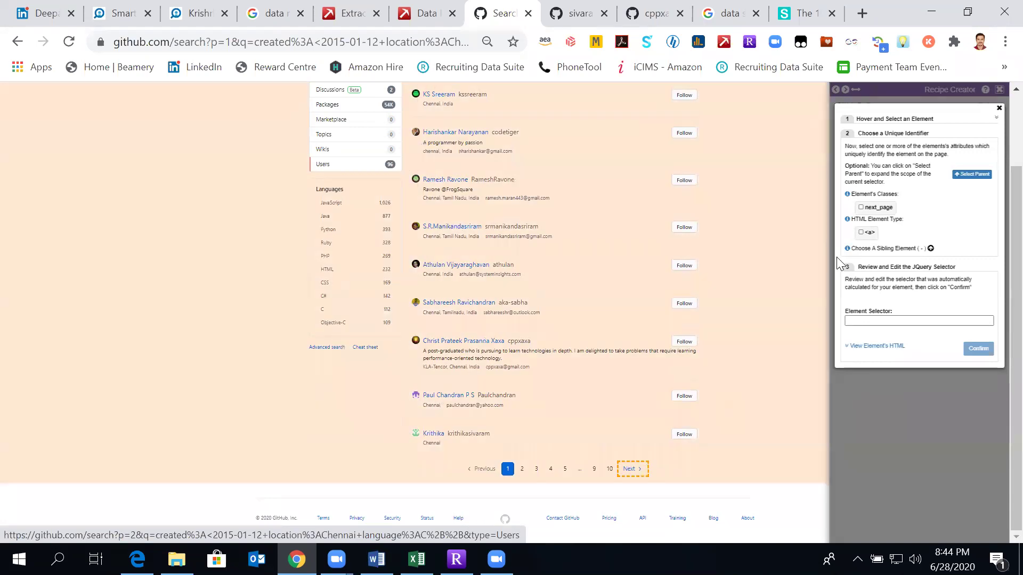
{"action": "left_click", "coordinate": [862, 208]}
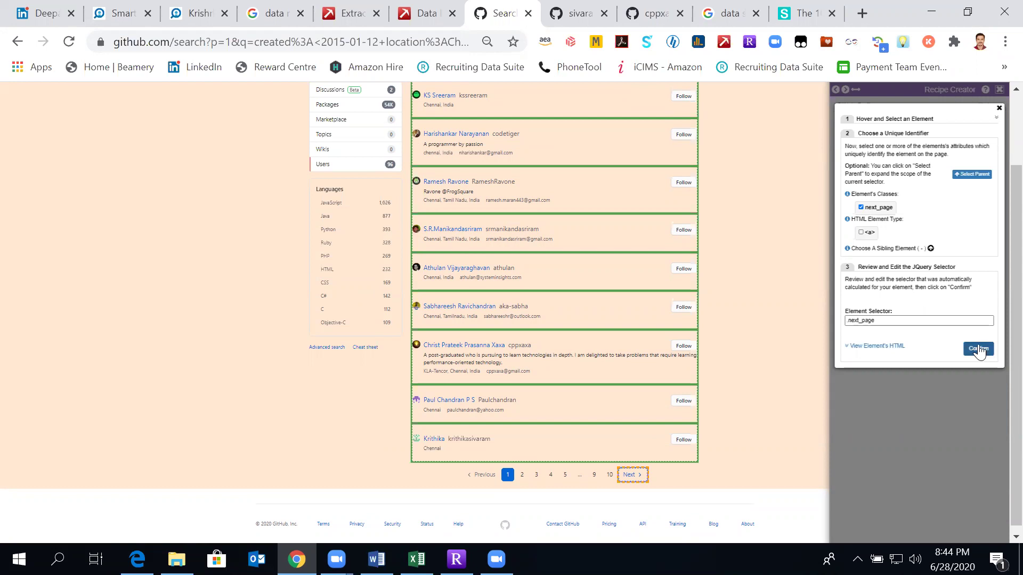
{"action": "left_click", "coordinate": [979, 350]}
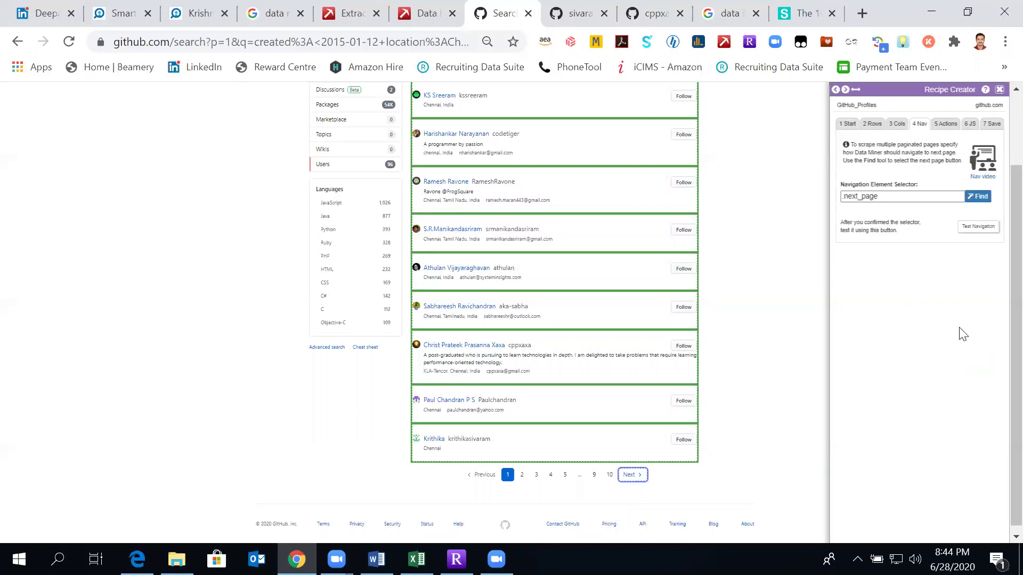
{"action": "scroll", "coordinate": [785, 231], "scroll_direction": "up", "scroll_amount": 2}
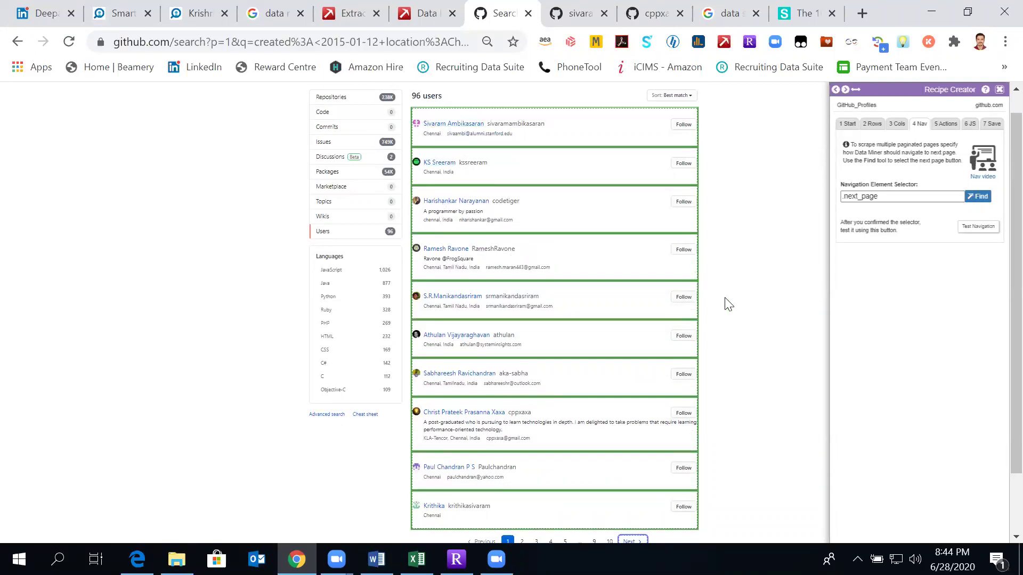
{"action": "scroll", "coordinate": [730, 305], "scroll_direction": "down", "scroll_amount": 1}
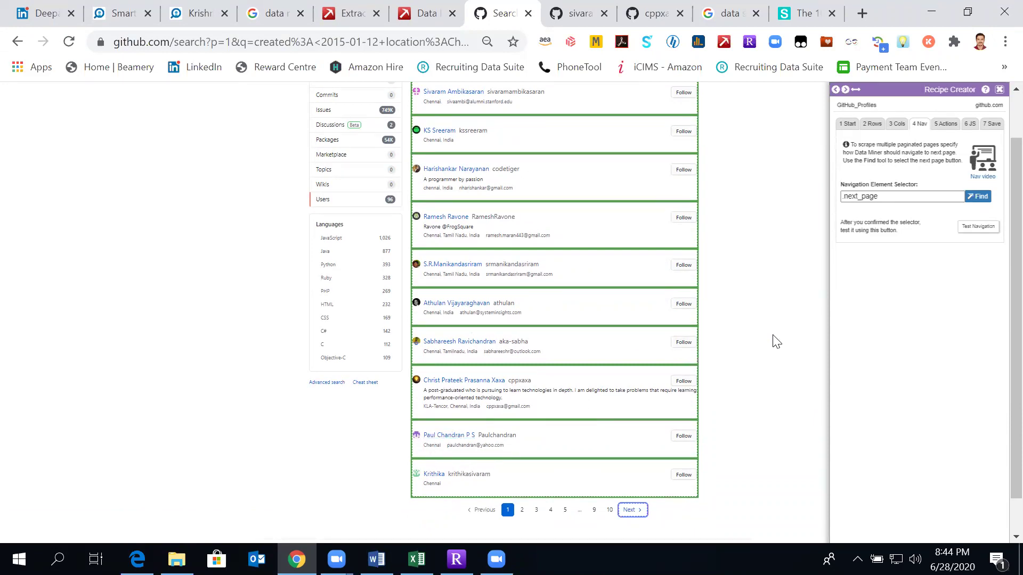
{"action": "scroll", "coordinate": [772, 342], "scroll_direction": "down", "scroll_amount": 1}
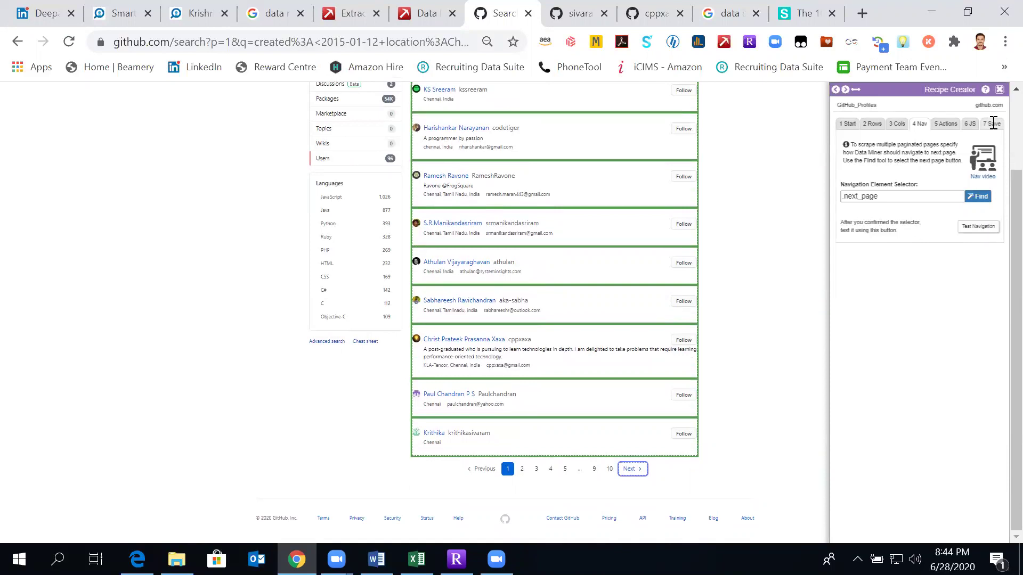
- Save the GitHub_Profiles recipe and test its next-page navigation from page 1, checking the listings and pagination links on page 2
{"action": "left_click", "coordinate": [992, 123]}
{"action": "left_click", "coordinate": [910, 272]}
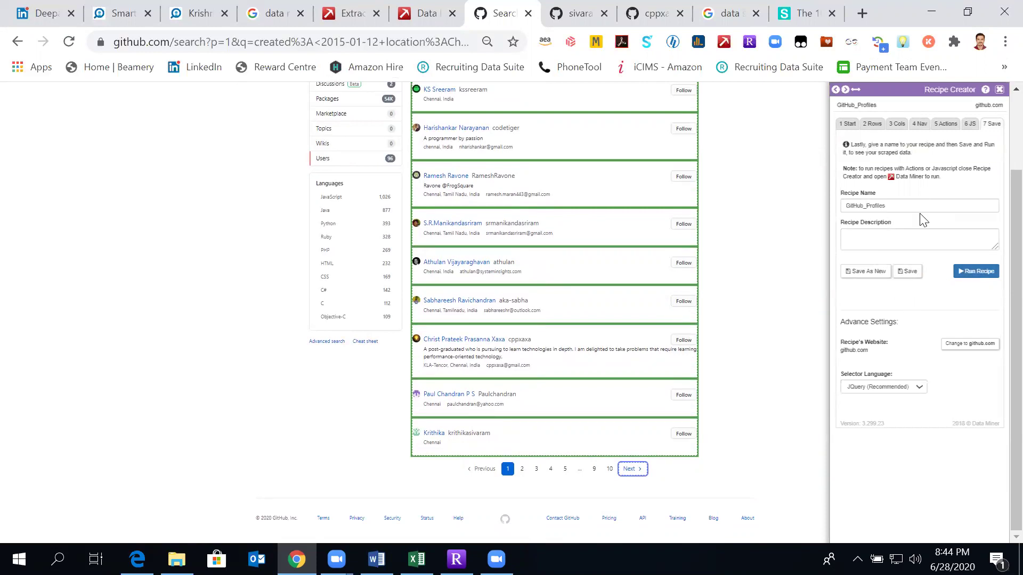
{"action": "left_click", "coordinate": [915, 126]}
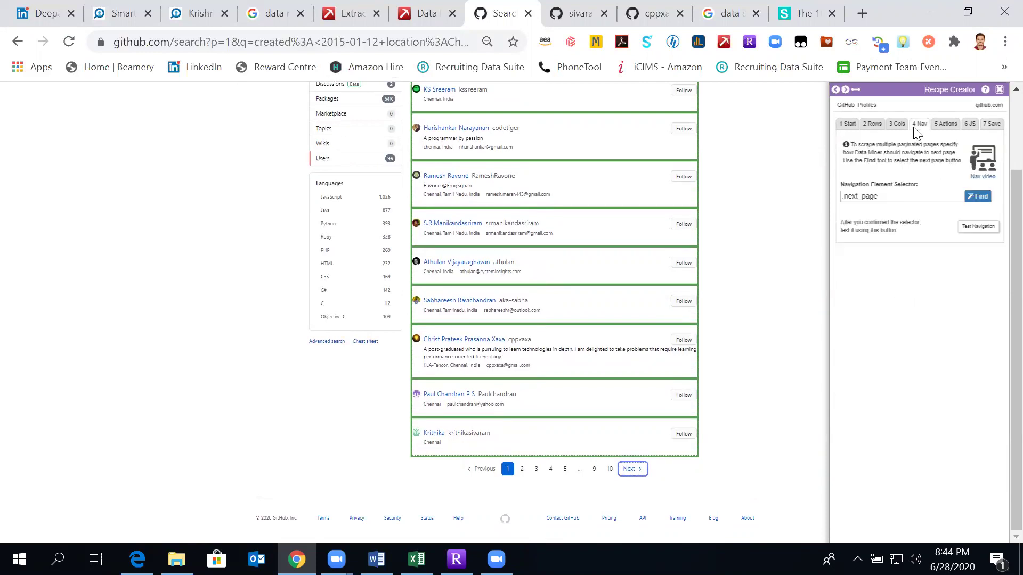
{"action": "left_click", "coordinate": [984, 227]}
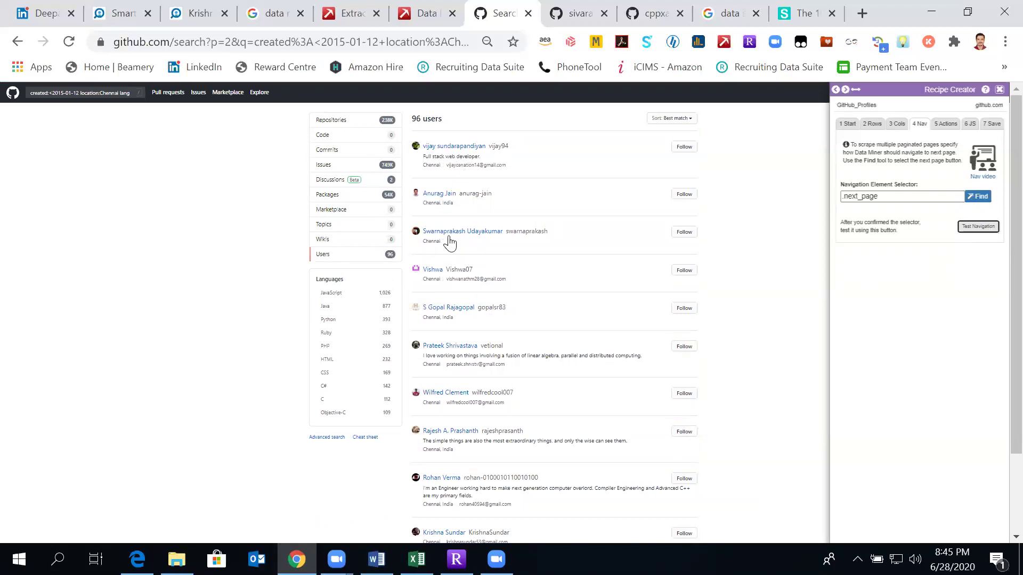
{"action": "scroll", "coordinate": [813, 321], "scroll_direction": "down", "scroll_amount": 1}
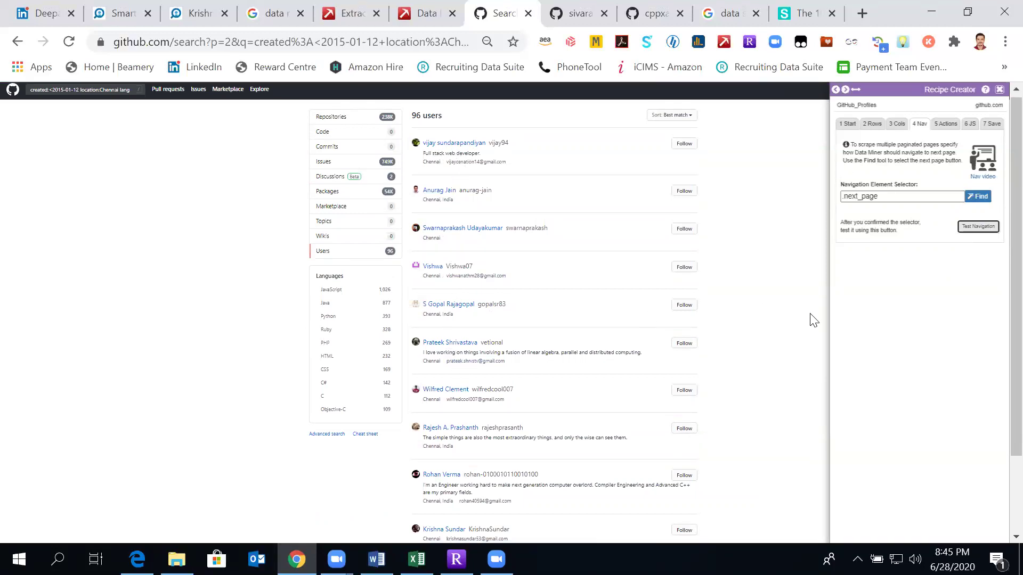
{"action": "scroll", "coordinate": [813, 320], "scroll_direction": "down", "scroll_amount": 2}
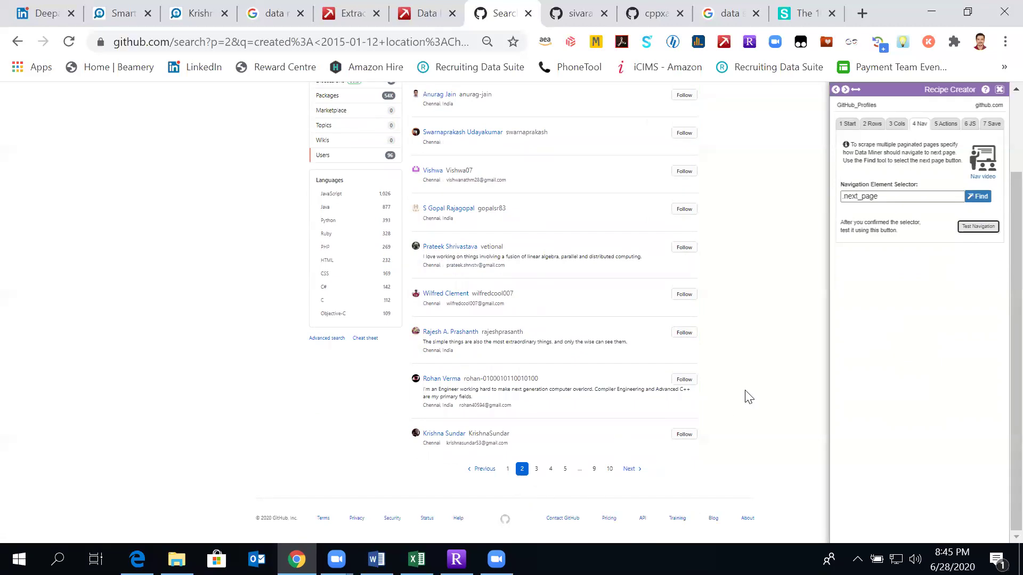
- Test the recipe's navigation two more times, checking the pagination links on each results page reached
{"action": "left_click", "coordinate": [987, 228]}
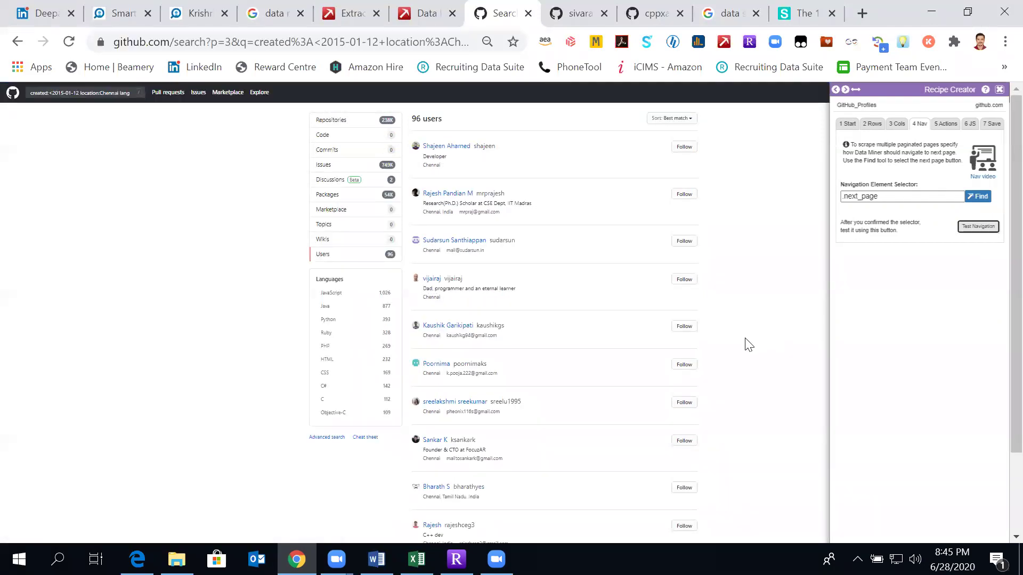
{"action": "scroll", "coordinate": [748, 345], "scroll_direction": "down", "scroll_amount": 3}
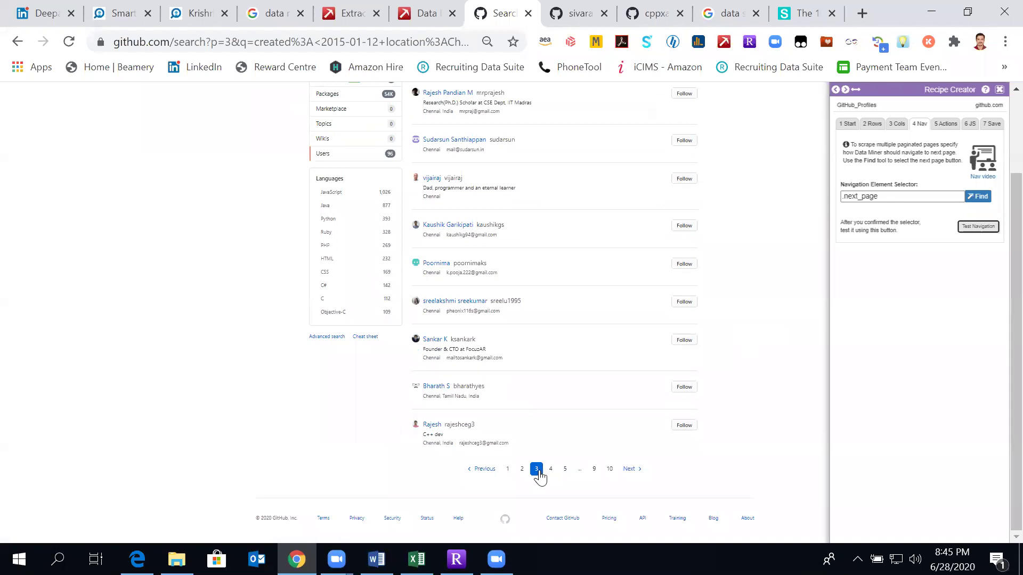
{"action": "left_click", "coordinate": [981, 229]}
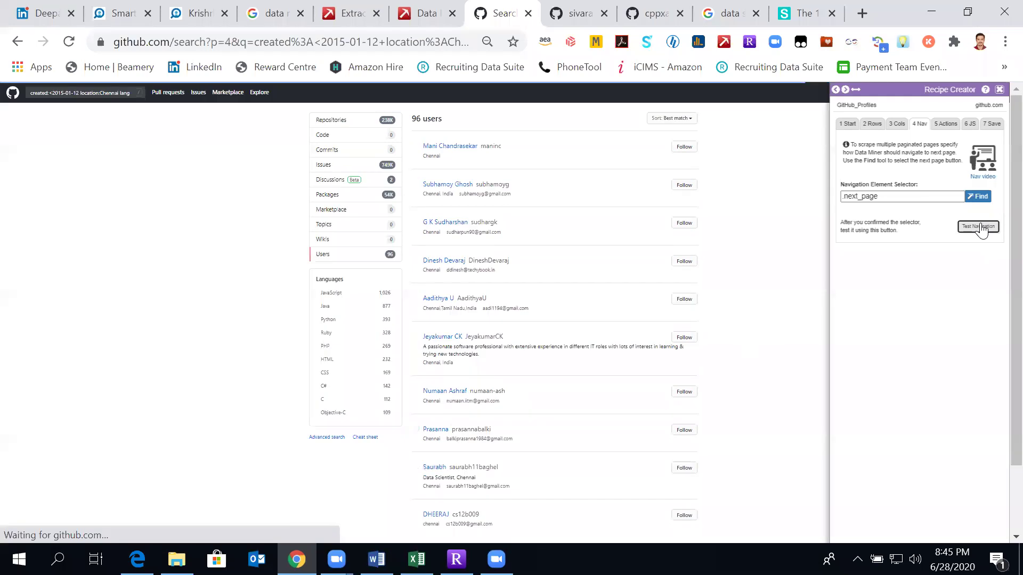
{"action": "scroll", "coordinate": [797, 357], "scroll_direction": "down", "scroll_amount": 3}
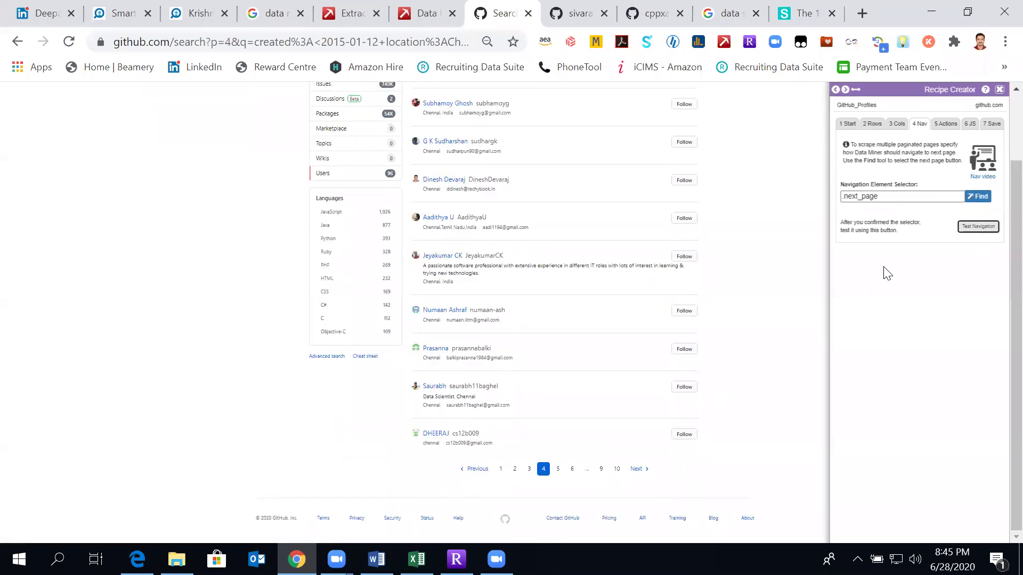
- Save the GitHub_Profiles recipe with its navigation setting and close the recipe editor on page 1 of the user results
{"action": "left_click", "coordinate": [991, 124]}
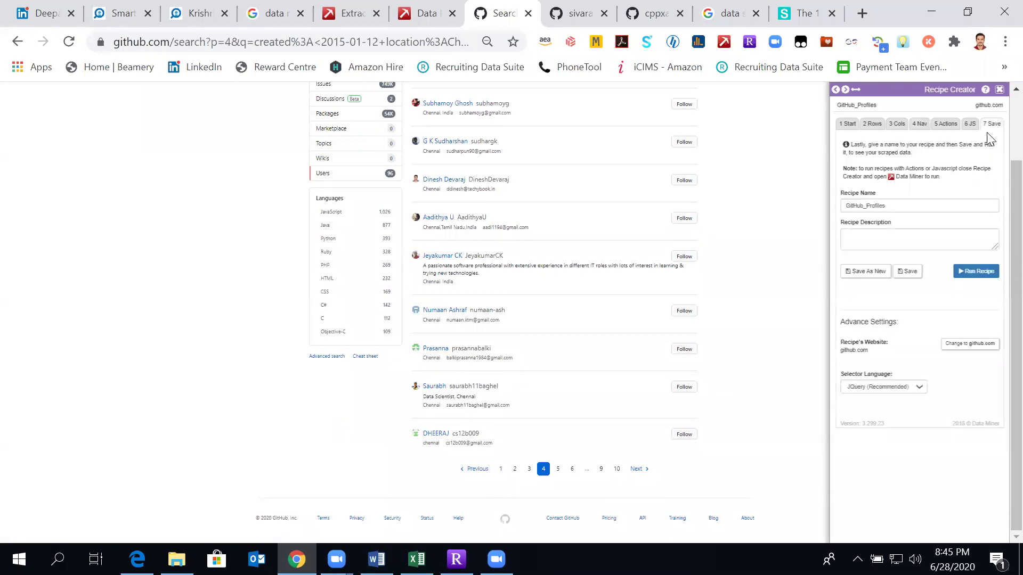
{"action": "left_click", "coordinate": [907, 272]}
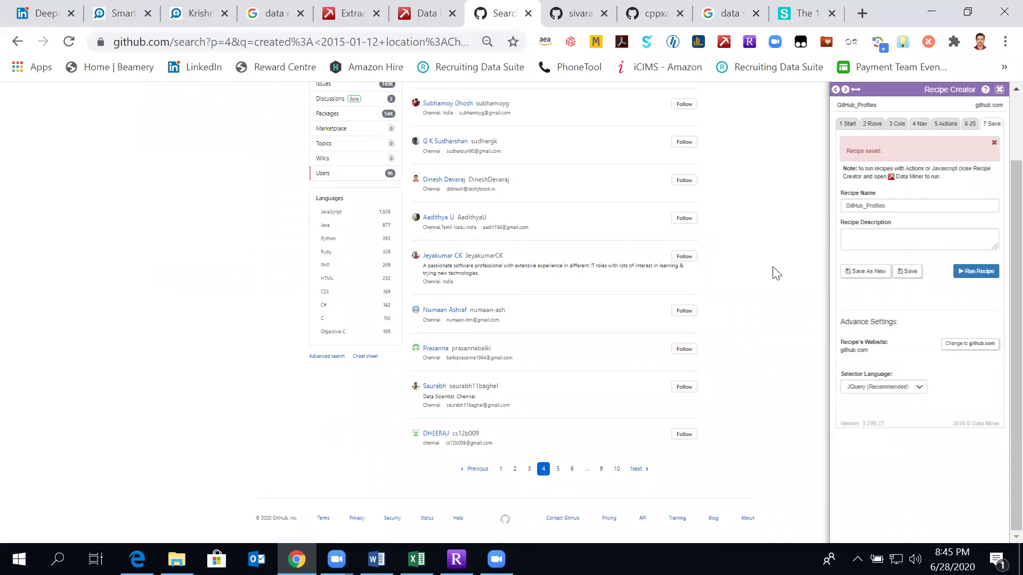
{"action": "left_click", "coordinate": [499, 470]}
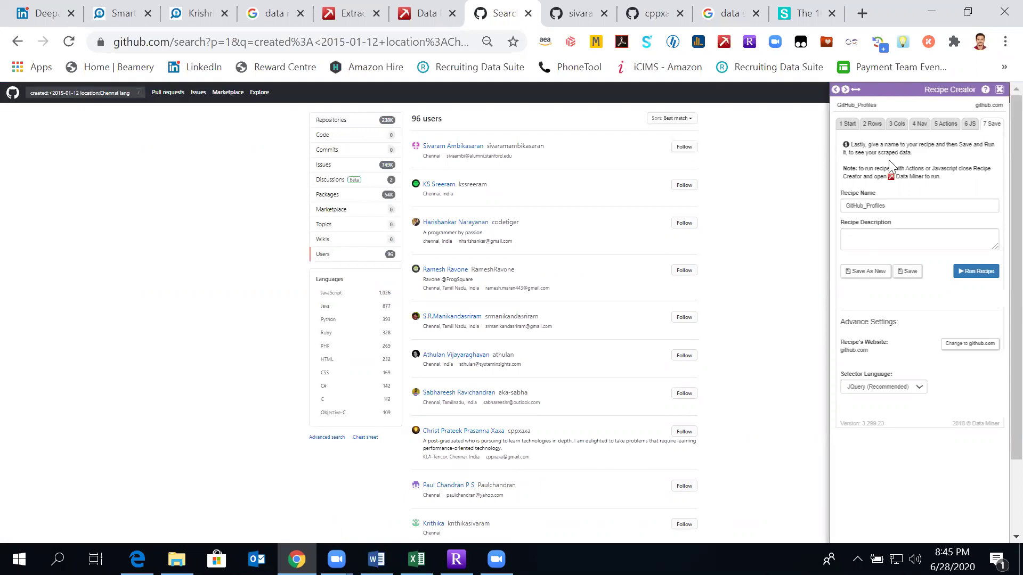
{"action": "left_click", "coordinate": [999, 90]}
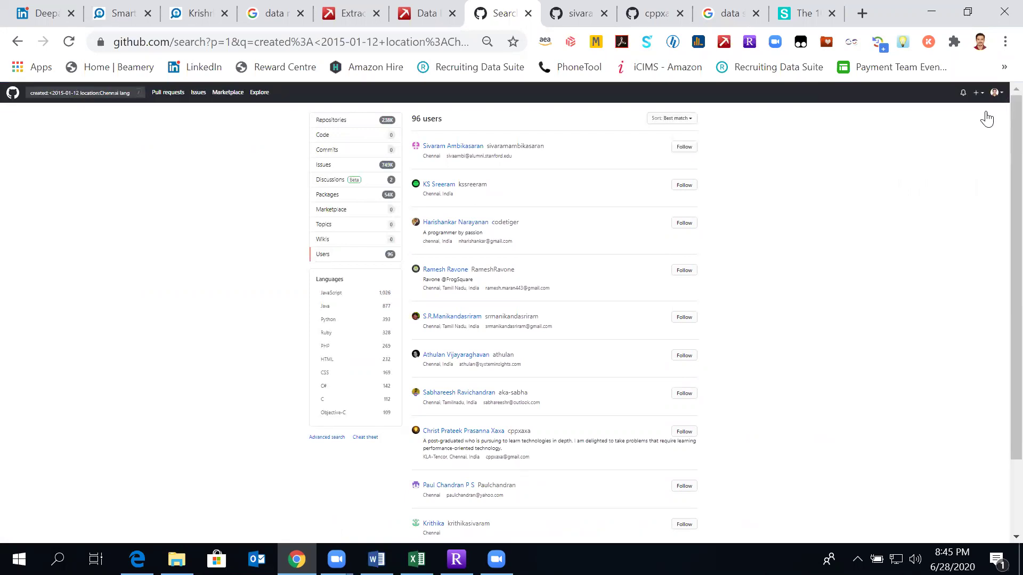
- Run the saved GitHub_Profiles recipe in Data Miner on the first page of user results
{"action": "left_click", "coordinate": [724, 41]}
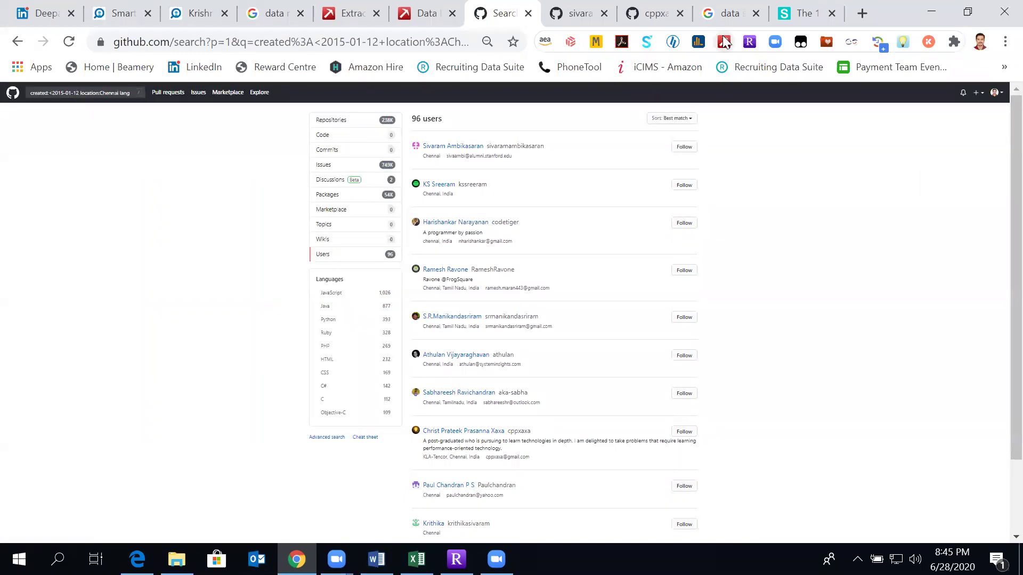
{"action": "left_click", "coordinate": [750, 41]}
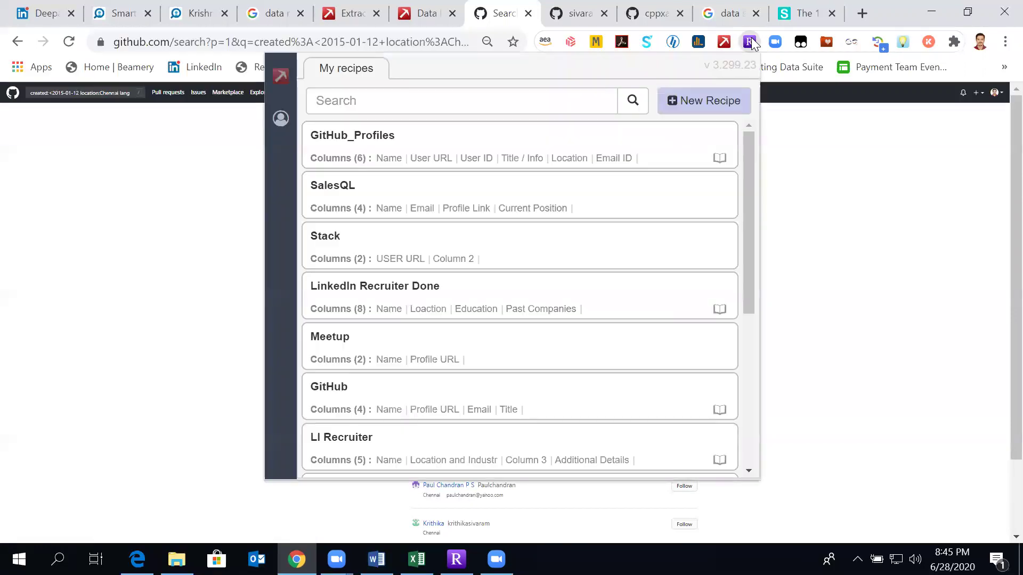
{"action": "mouse_move", "coordinate": [565, 136]}
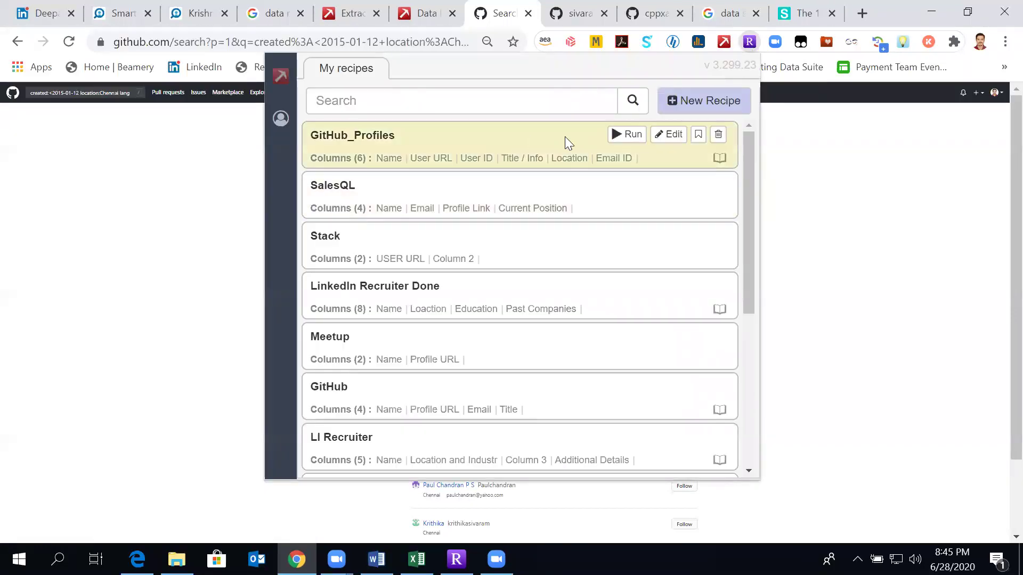
{"action": "left_click", "coordinate": [627, 135]}
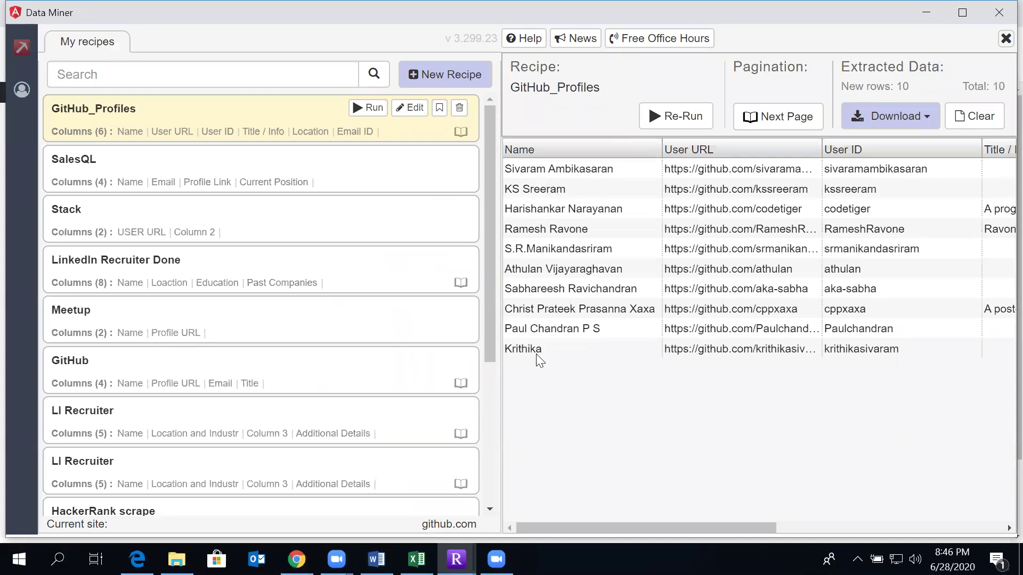
- Set the next-page scraping to stop after 5 pages and start the pagination
{"action": "left_click", "coordinate": [766, 118]}
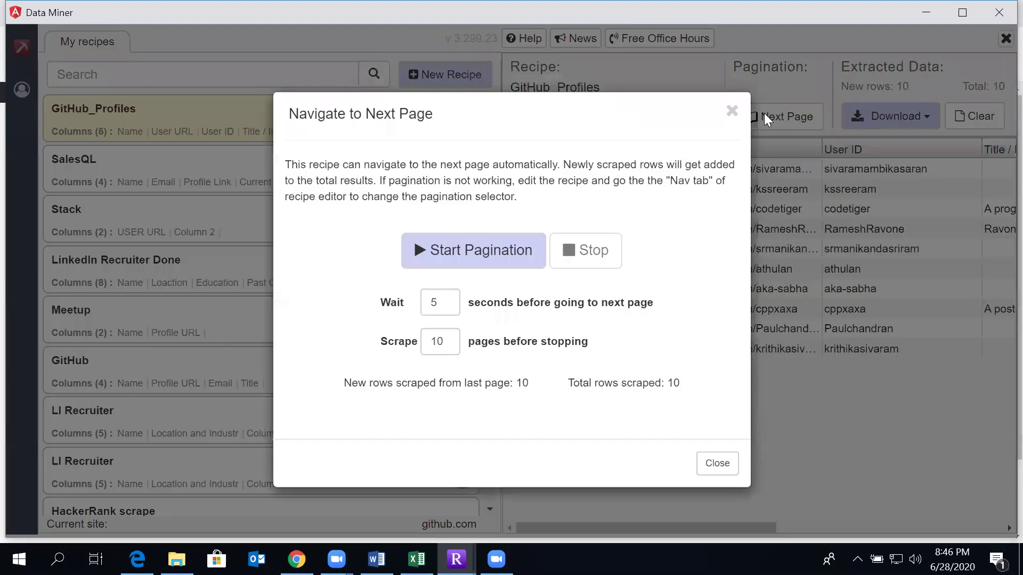
{"action": "left_click", "coordinate": [454, 263]}
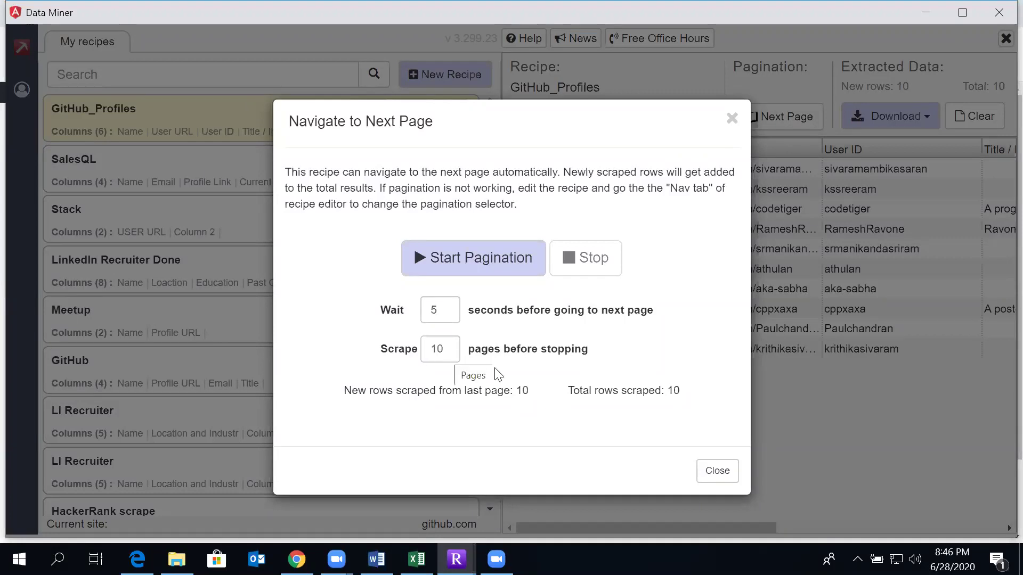
{"action": "left_click", "coordinate": [453, 353]}
{"action": "key", "text": "BackSpace"}
{"action": "key", "text": "BackSpace"}
{"action": "type", "text": "5"}
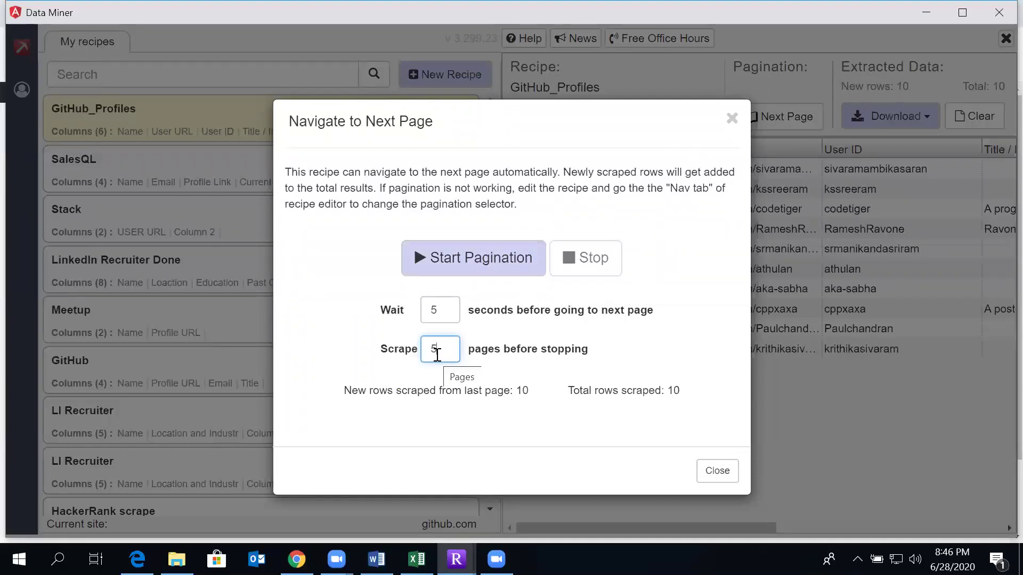
{"action": "left_click", "coordinate": [489, 258]}
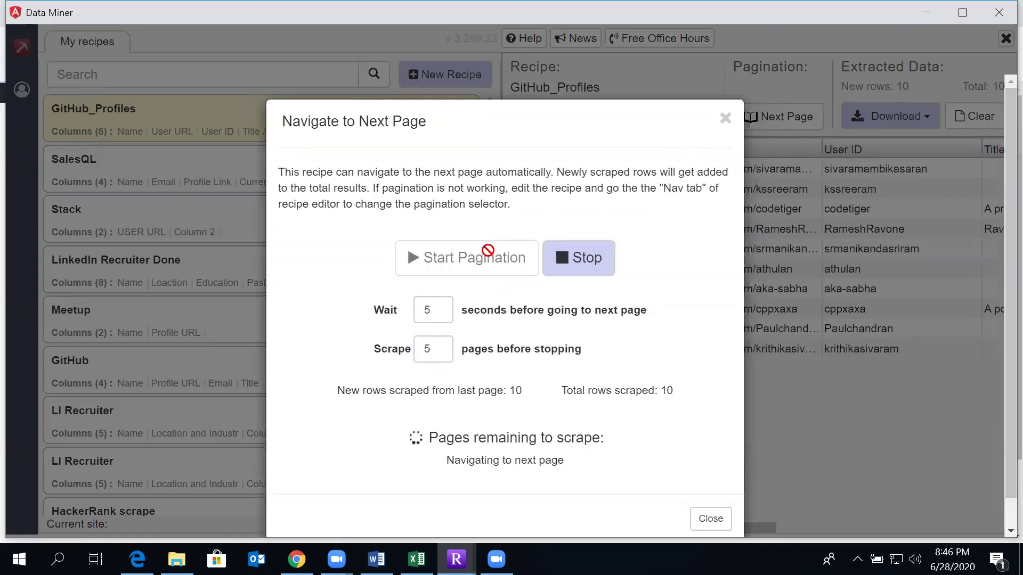
- Minimize the Data Miner window and monitor the GitHub user results in the browser while the pagination runs
{"action": "left_click", "coordinate": [926, 15]}
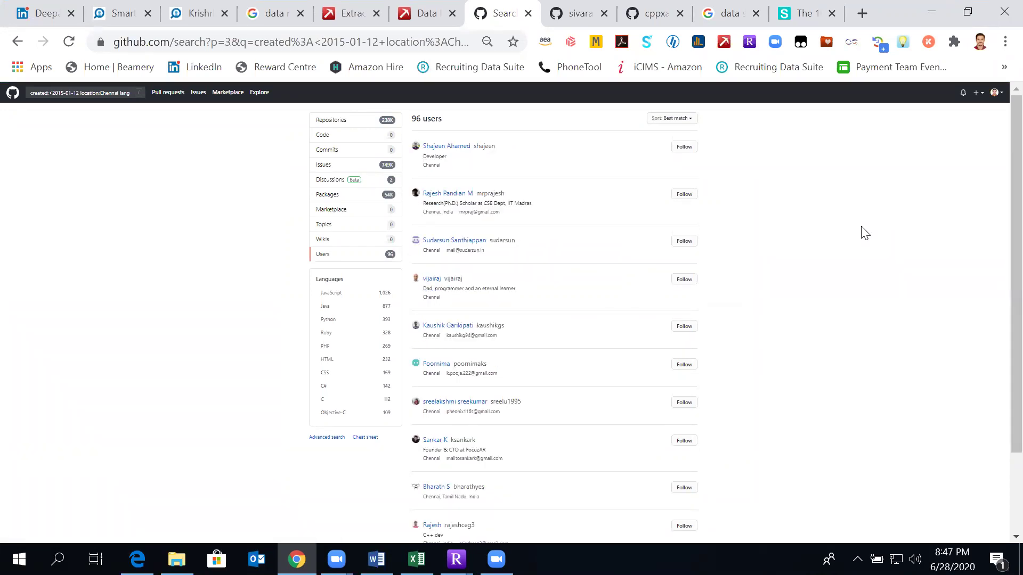
{"action": "scroll", "coordinate": [864, 233], "scroll_direction": "down", "scroll_amount": 3}
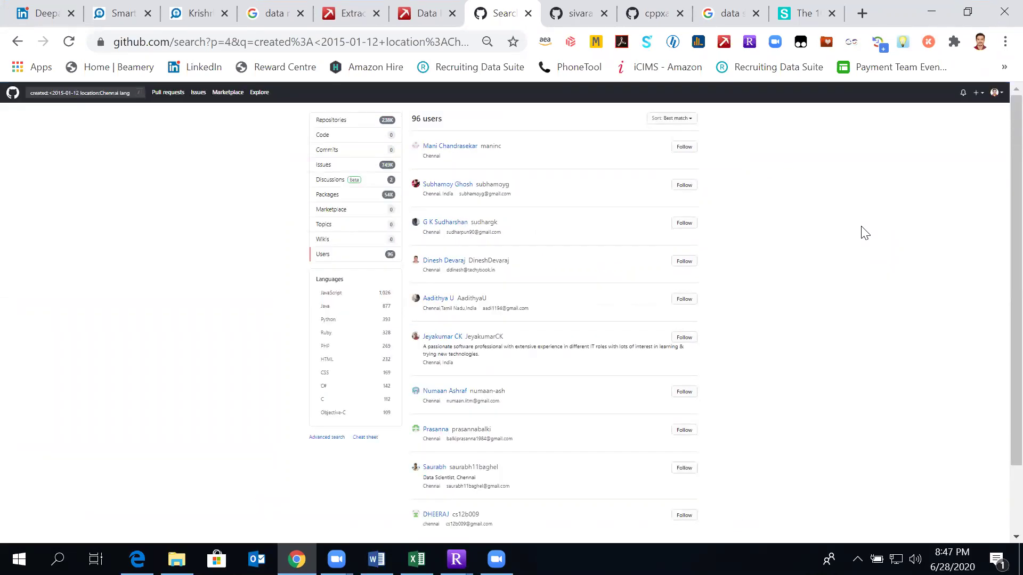
{"action": "scroll", "coordinate": [865, 233], "scroll_direction": "down", "scroll_amount": 3}
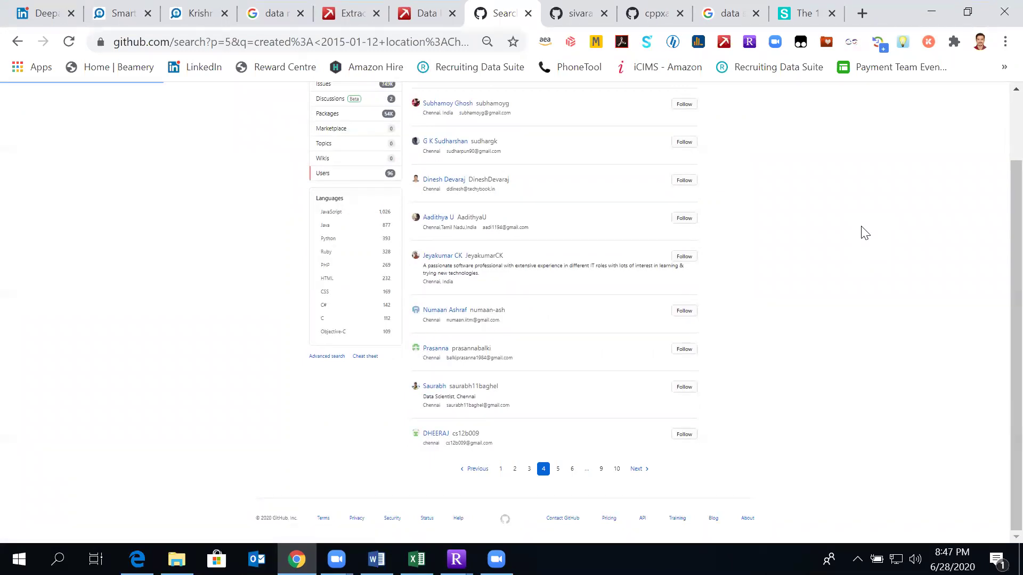
{"action": "scroll", "coordinate": [864, 233], "scroll_direction": "down", "scroll_amount": 3}
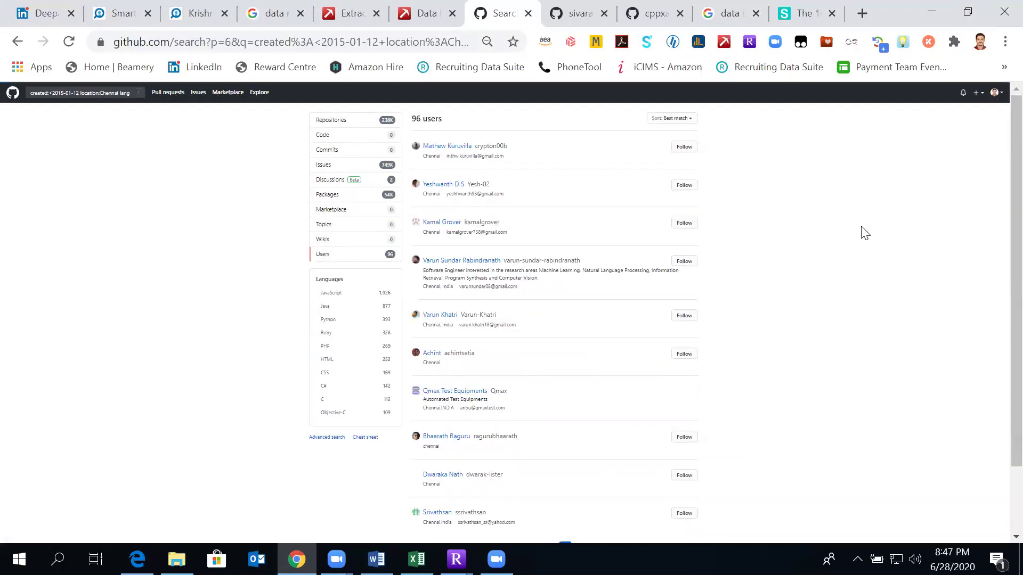
{"action": "scroll", "coordinate": [864, 233], "scroll_direction": "down", "scroll_amount": 3}
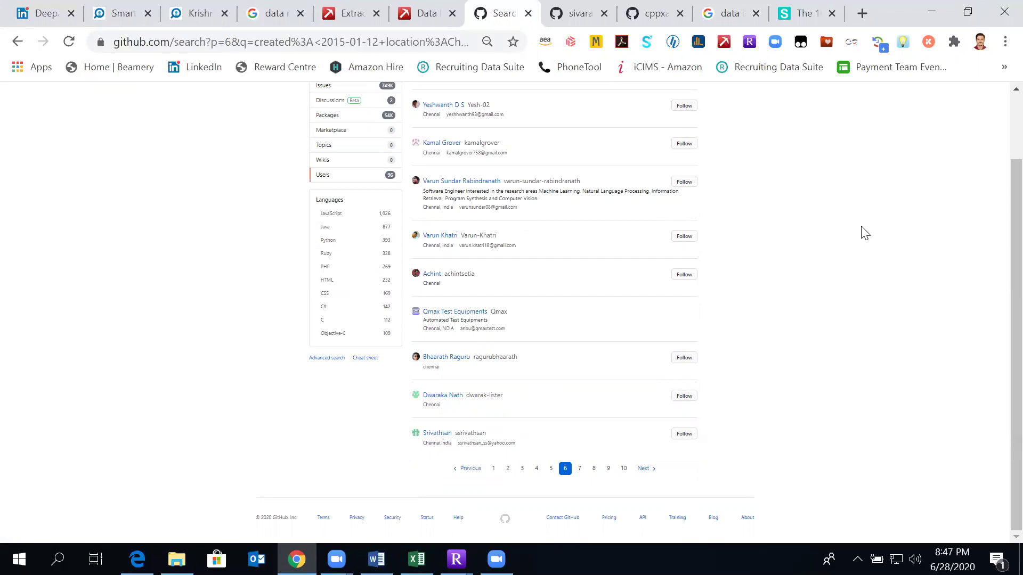
{"action": "scroll", "coordinate": [864, 233], "scroll_direction": "up", "scroll_amount": 3}
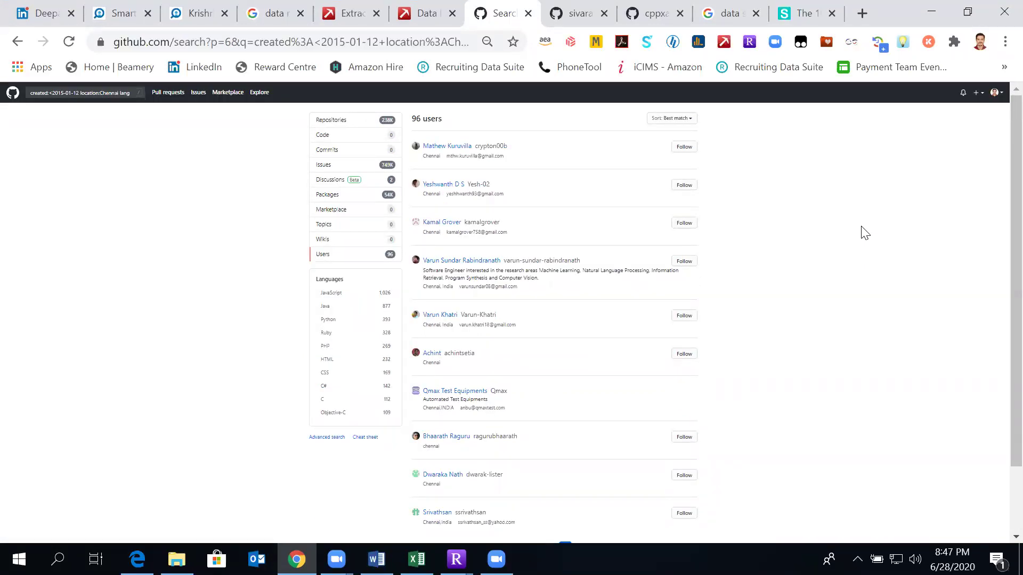
{"action": "scroll", "coordinate": [864, 233], "scroll_direction": "down", "scroll_amount": 3}
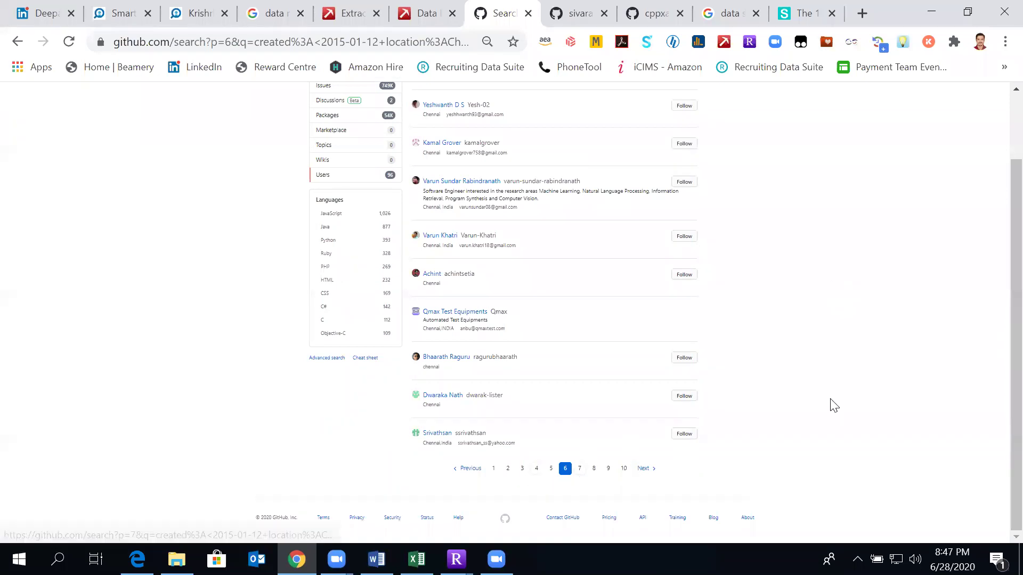
- Switch back to the Data Miner window running the pagination and close its Navigate to Next Page dialog
{"action": "mouse_move", "coordinate": [456, 560]}
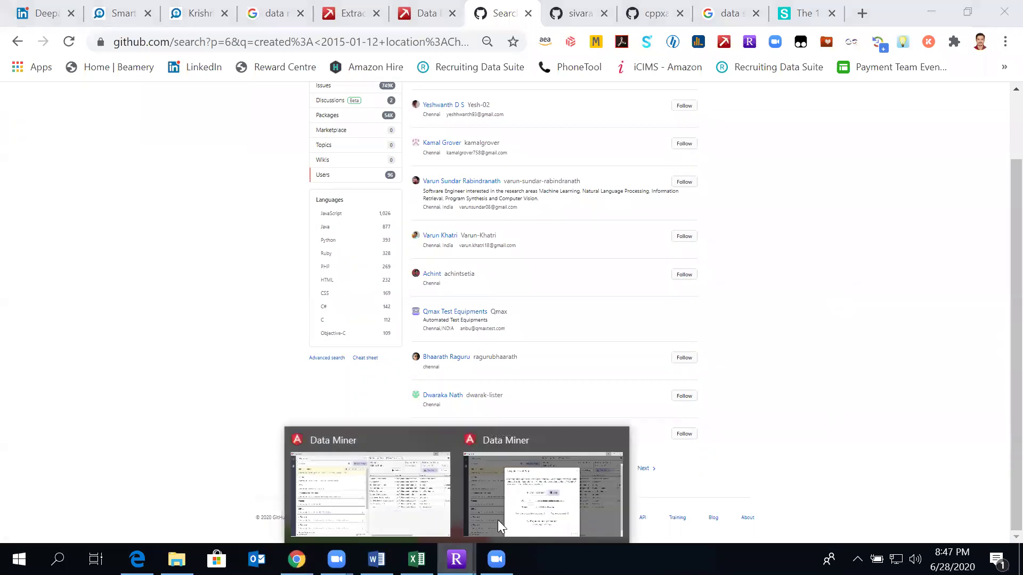
{"action": "left_click", "coordinate": [523, 499]}
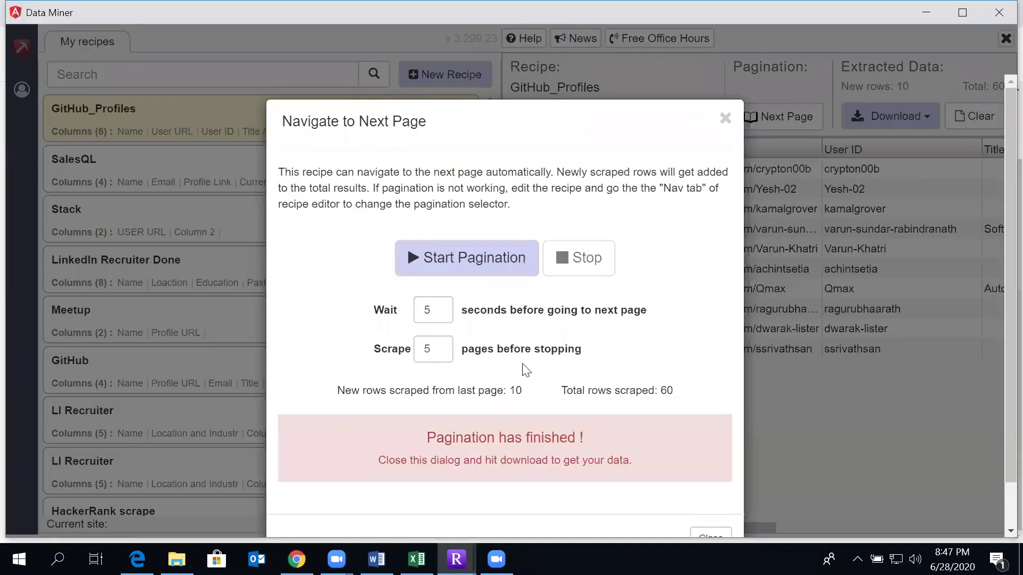
{"action": "scroll", "coordinate": [613, 338], "scroll_direction": "down", "scroll_amount": 1}
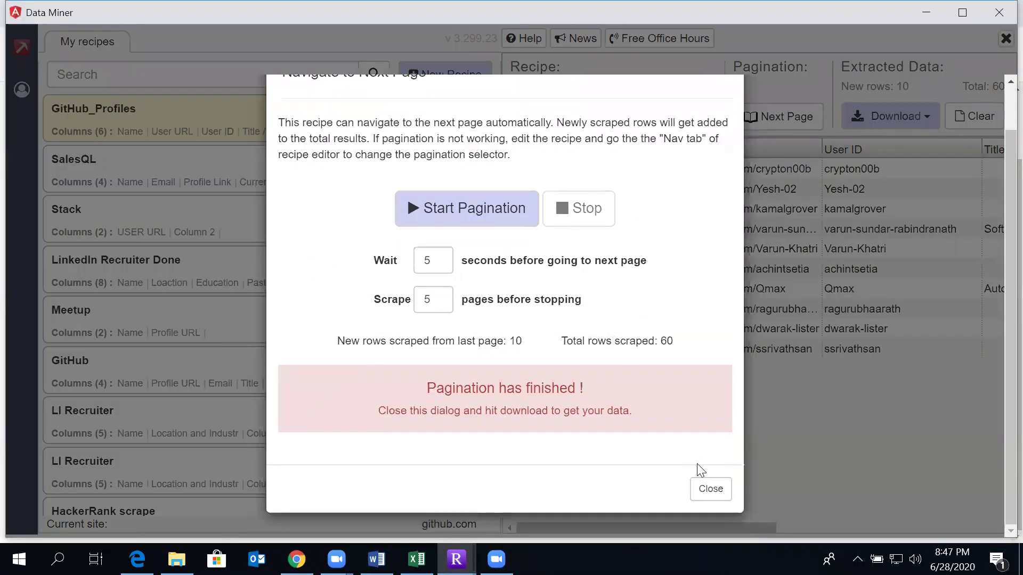
{"action": "left_click", "coordinate": [711, 489]}
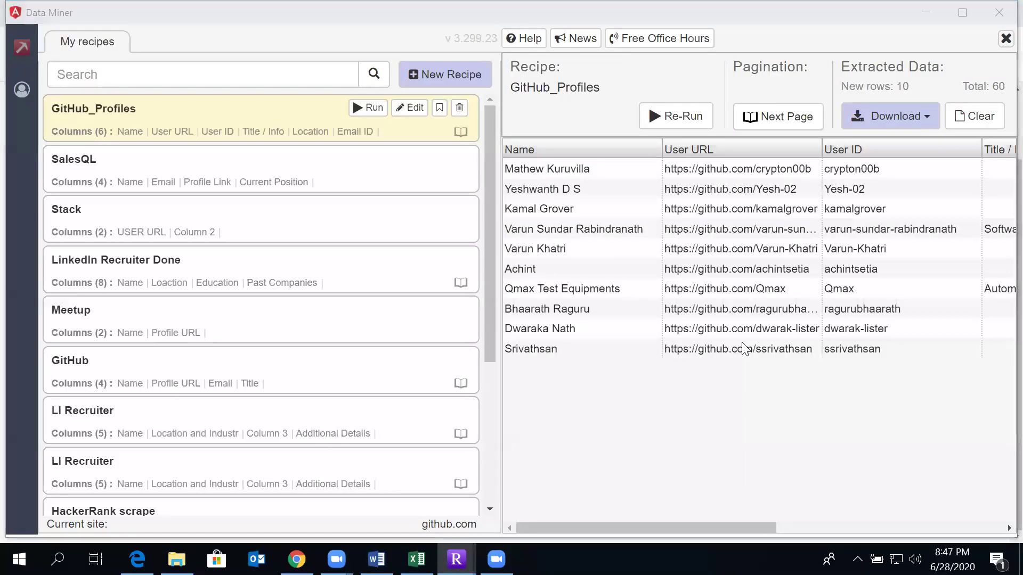
- Download the extracted data as an XLSX file and save it as dataminer (4) in the Downloads folder
{"action": "key", "text": "alt+Tab"}
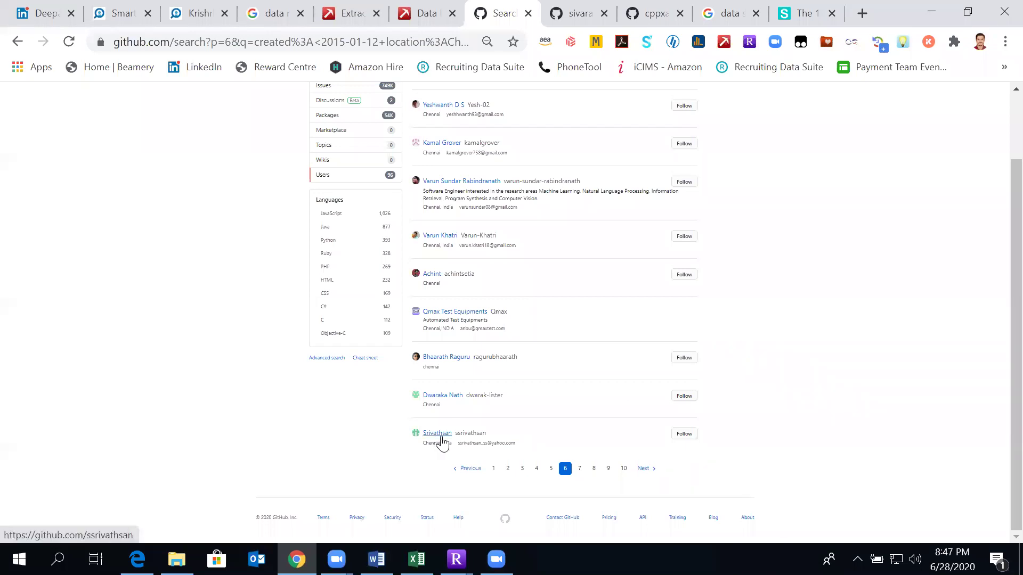
{"action": "key", "text": "alt+Tab"}
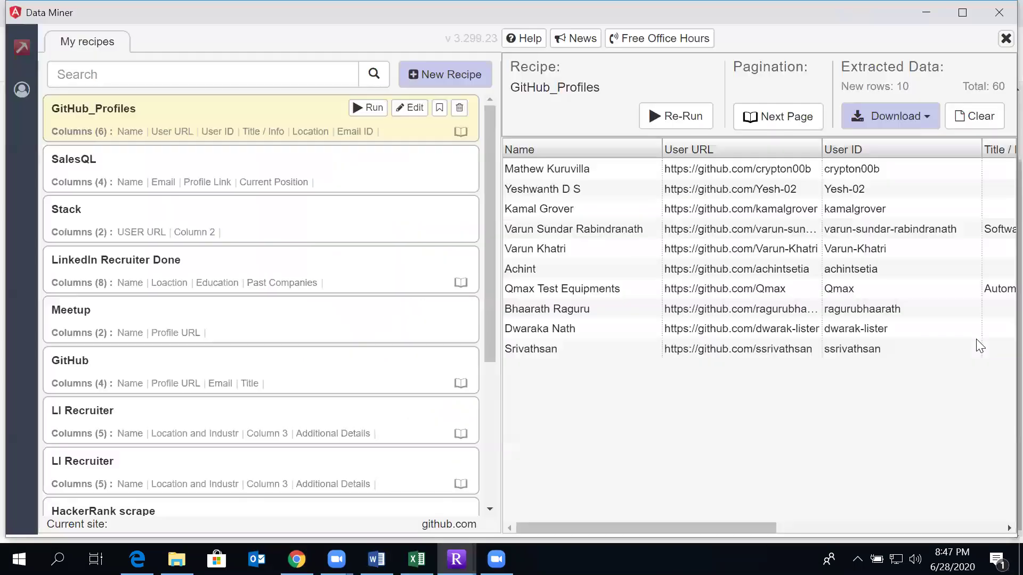
{"action": "left_click", "coordinate": [922, 121]}
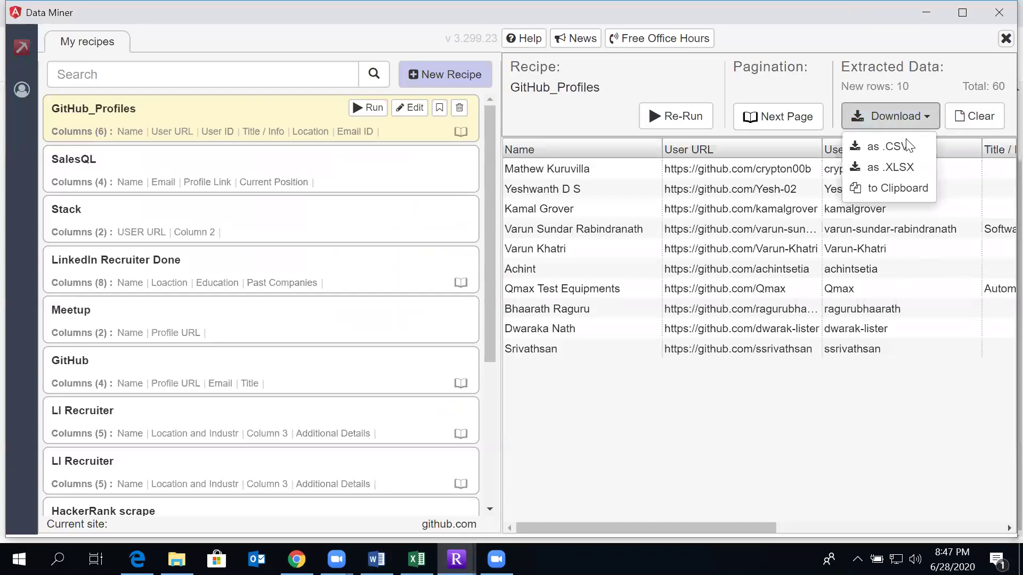
{"action": "left_click", "coordinate": [894, 166]}
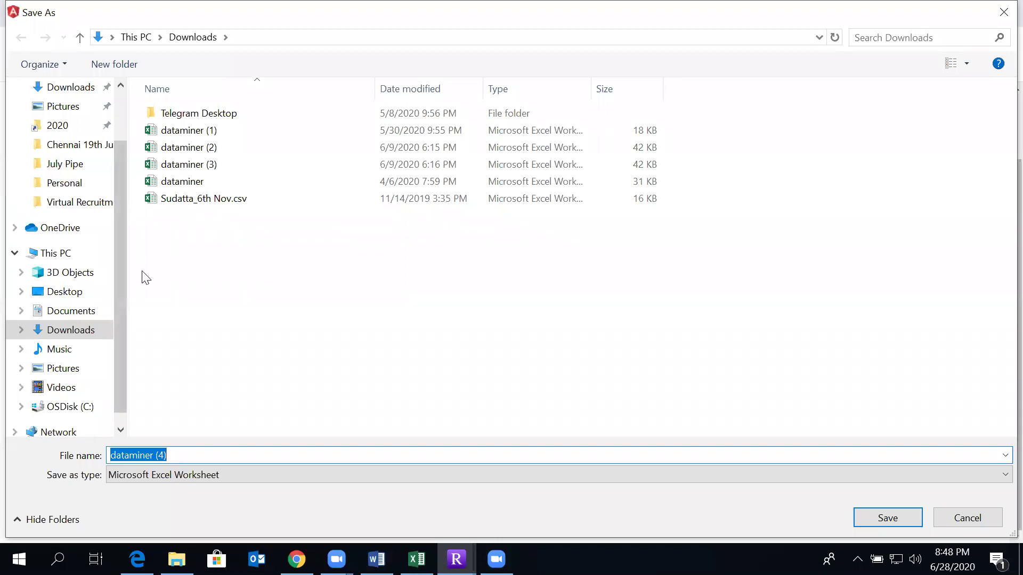
{"action": "left_click", "coordinate": [867, 517]}
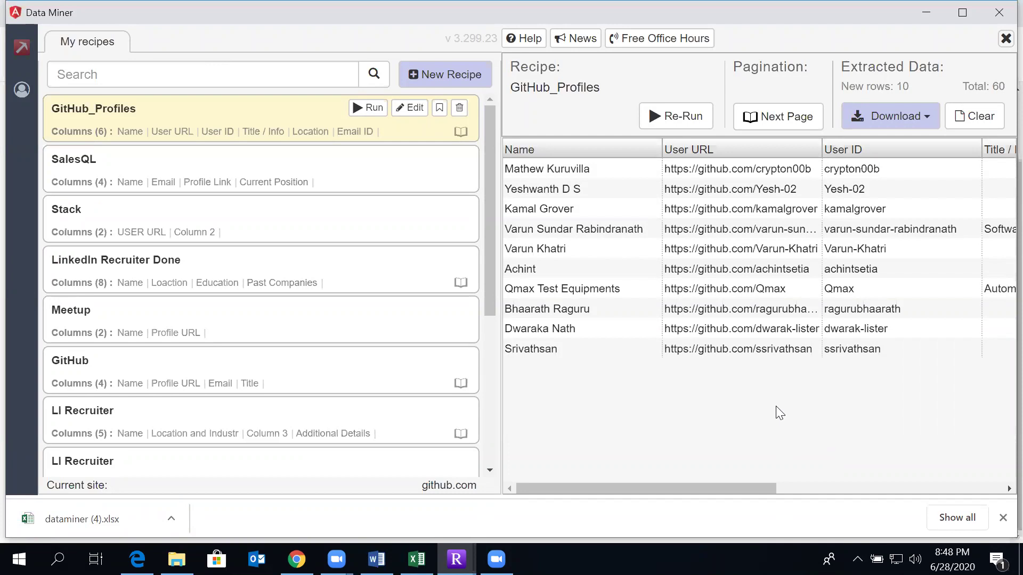
- Open the downloaded dataminer (4) workbook for editing in Excel and fit the Name column to its contents
{"action": "left_click", "coordinate": [118, 514]}
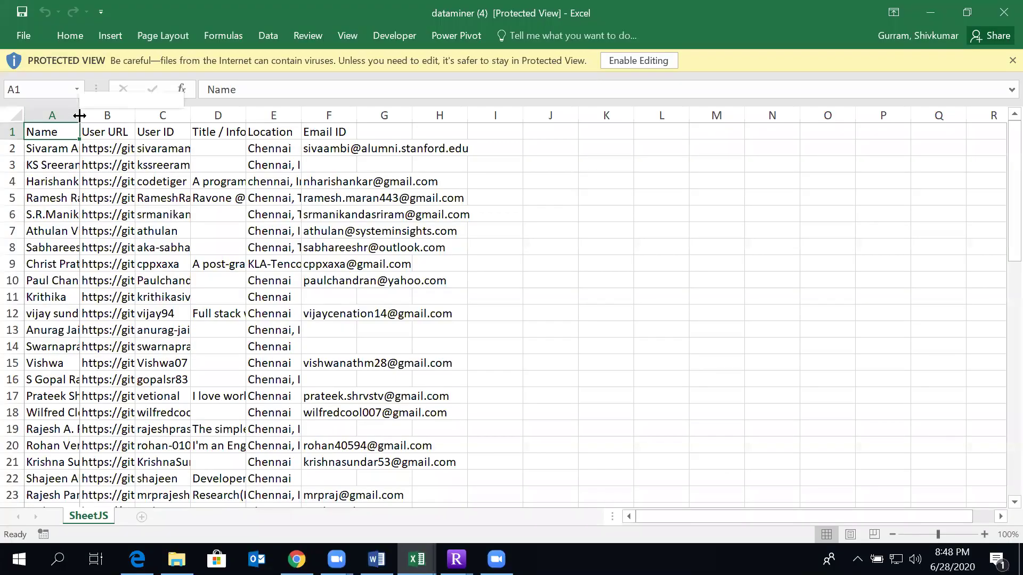
{"action": "double_click", "coordinate": [85, 114]}
{"action": "left_click", "coordinate": [626, 60]}
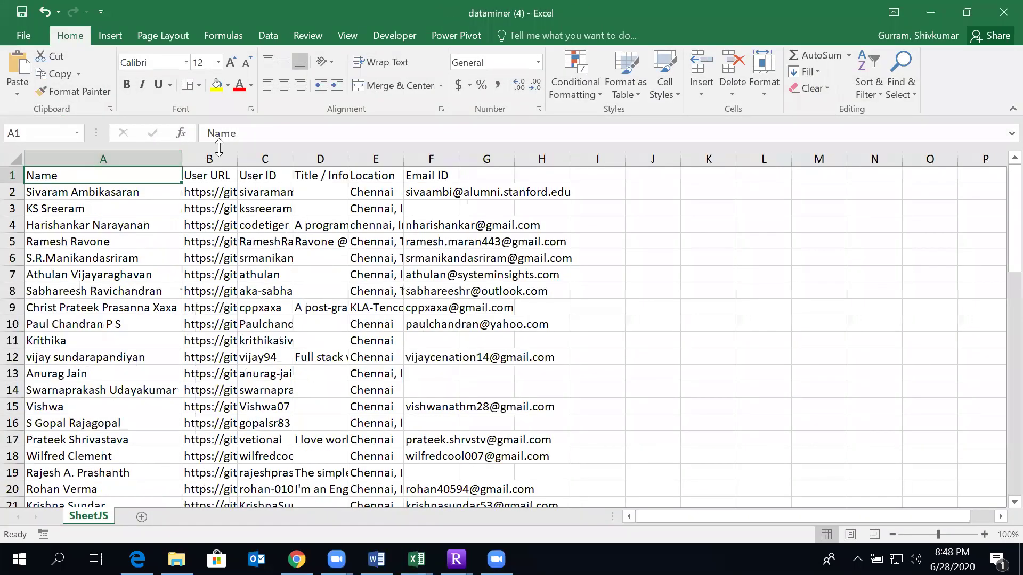
- Fit the User URL, User ID, Location and Email ID columns to their contents and narrow the overly wide Title / Info column
{"action": "double_click", "coordinate": [237, 159]}
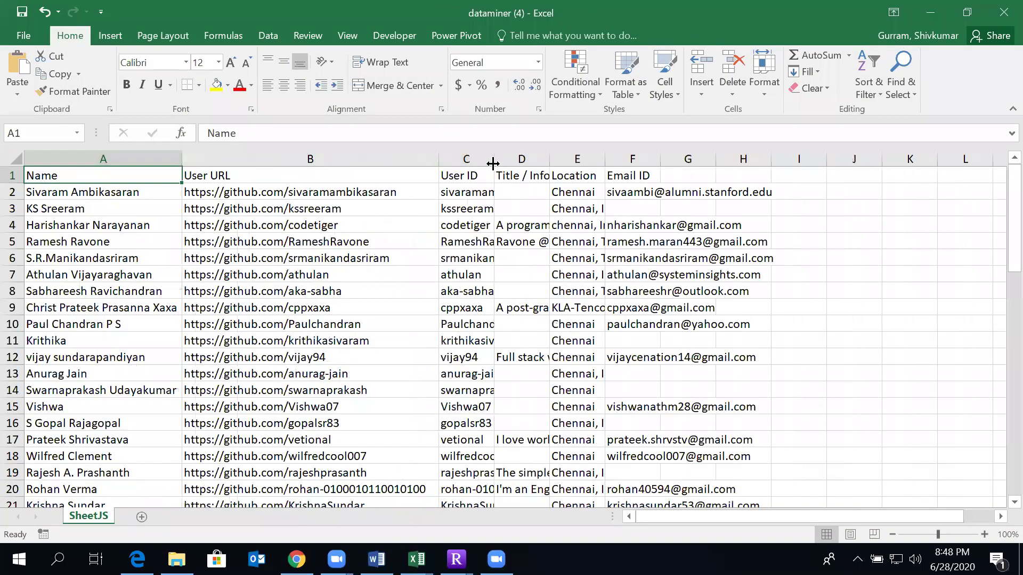
{"action": "double_click", "coordinate": [494, 159]}
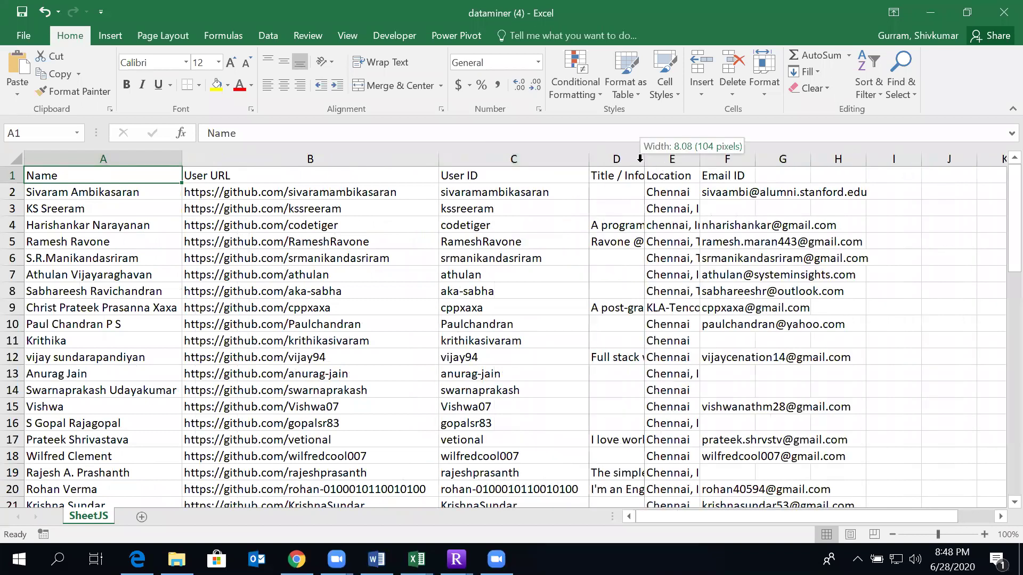
{"action": "double_click", "coordinate": [640, 160]}
{"action": "left_click", "coordinate": [799, 195]}
{"action": "key", "text": "Right"}
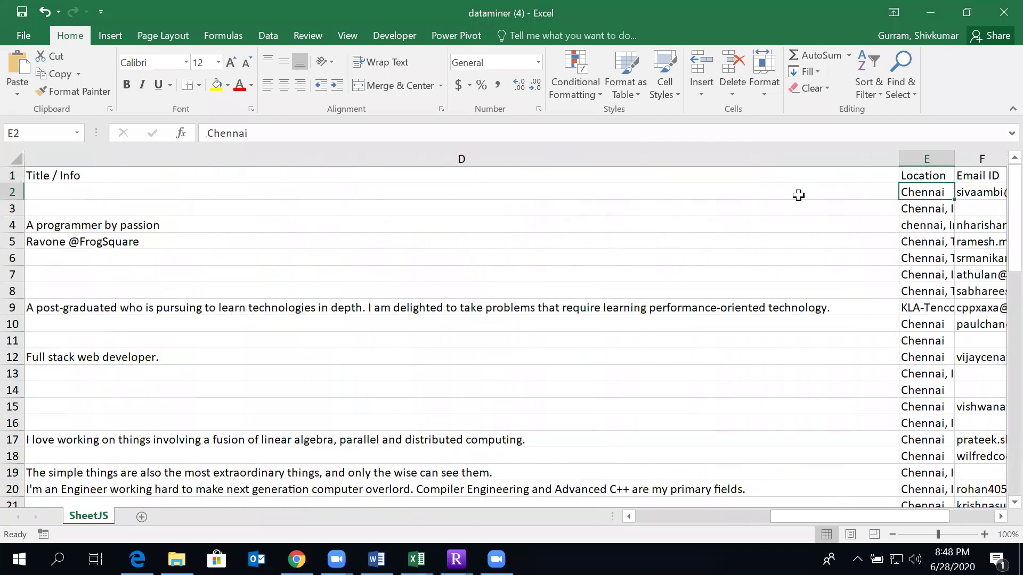
{"action": "left_click_drag", "start_coordinate": [899, 159], "coordinate": [322, 160]}
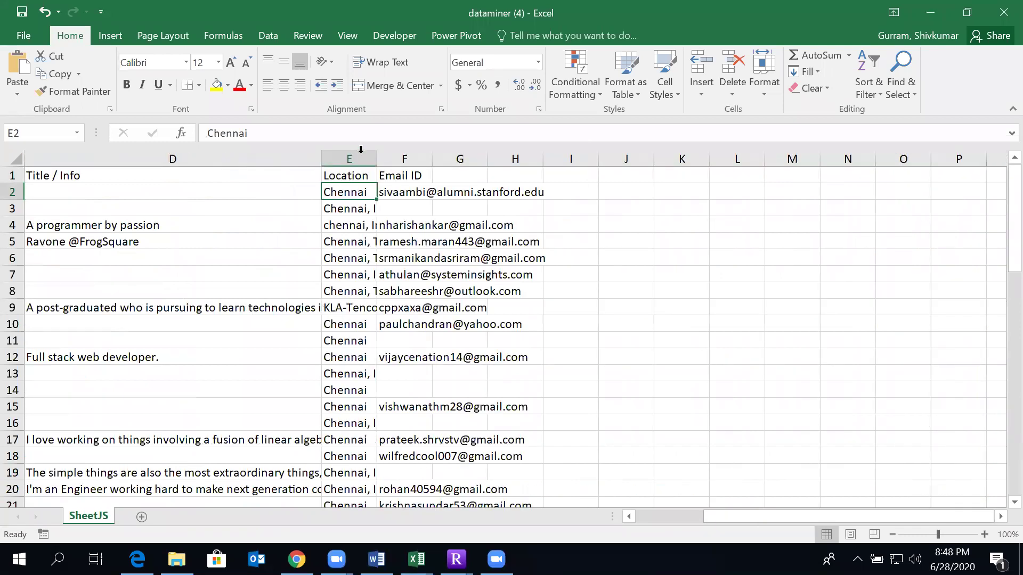
{"action": "double_click", "coordinate": [377, 158]}
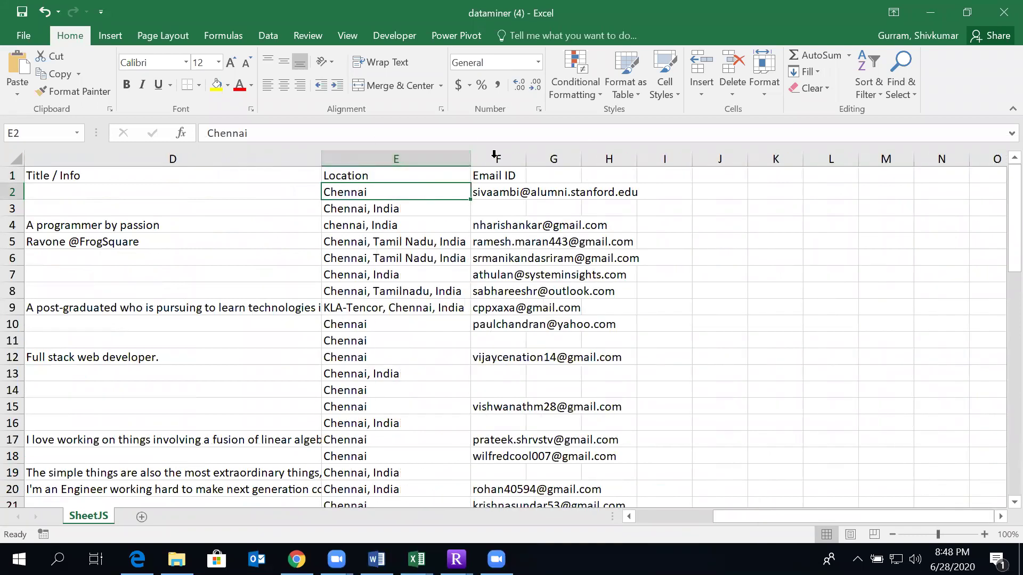
{"action": "double_click", "coordinate": [526, 158]}
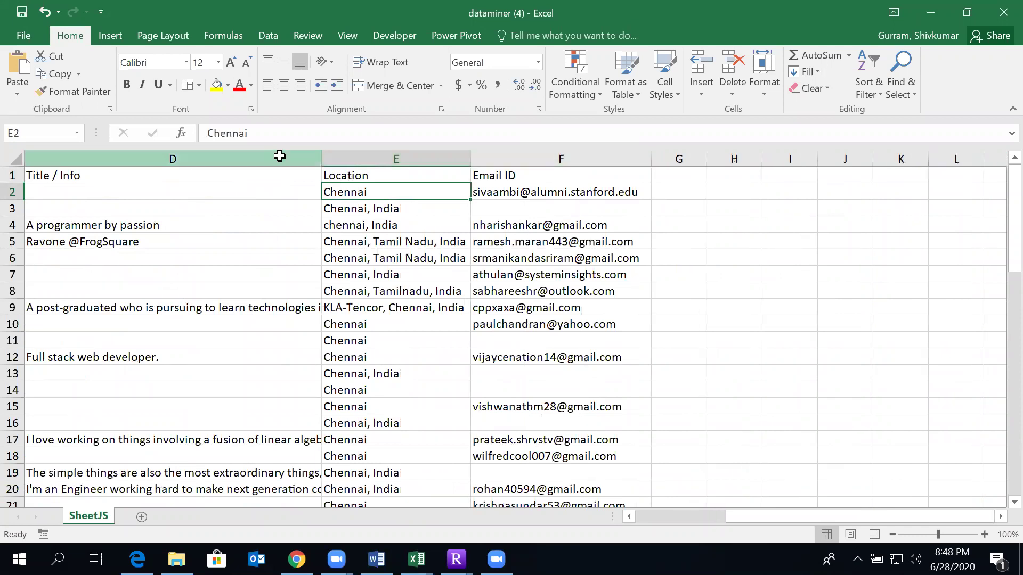
- Cut the Title / Info column and paste it into empty column G after Email ID
{"action": "left_click", "coordinate": [280, 156]}
{"action": "right_click", "coordinate": [279, 156]}
{"action": "left_click", "coordinate": [292, 164]}
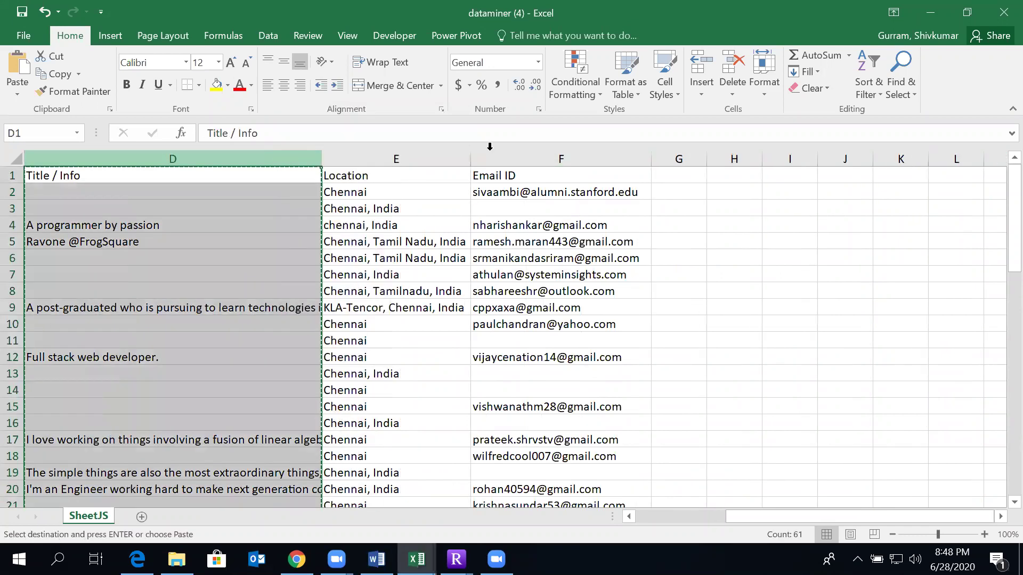
{"action": "left_click", "coordinate": [670, 158]}
{"action": "key", "text": "ctrl+v"}
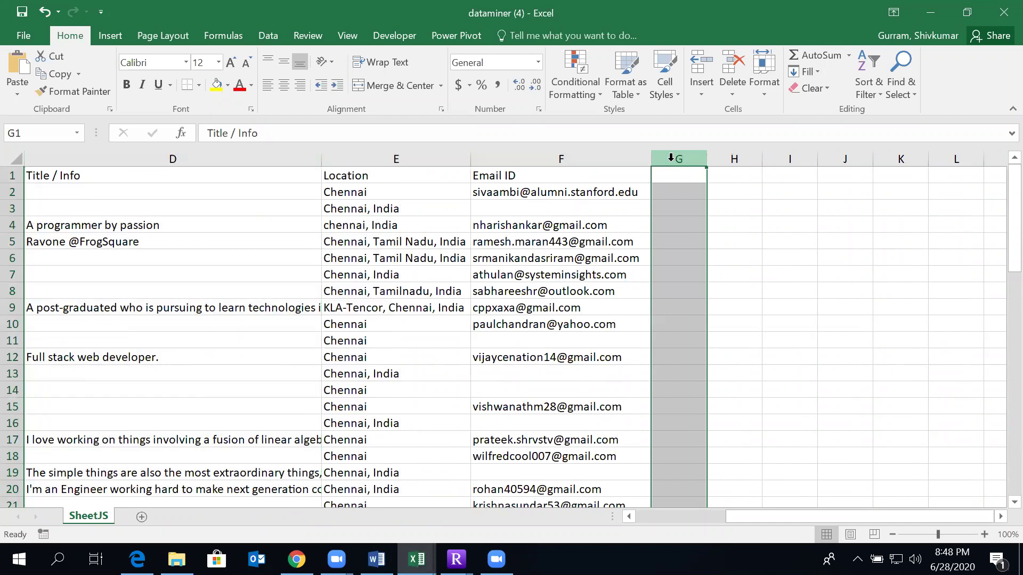
- Delete the empty column D between User ID and Location
{"action": "scroll", "coordinate": [621, 172], "scroll_direction": "left", "scroll_amount": 3}
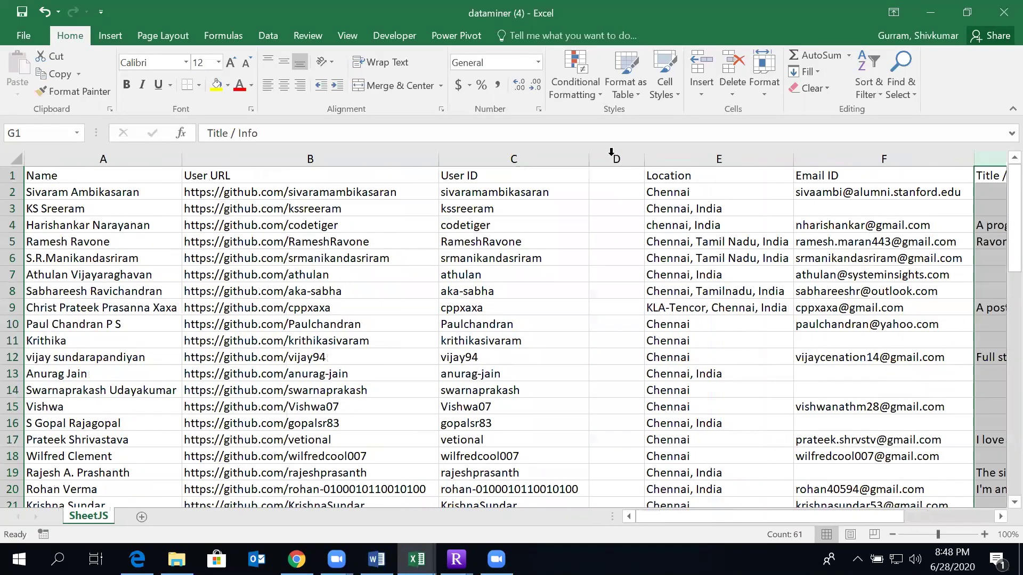
{"action": "left_click", "coordinate": [607, 155]}
{"action": "right_click", "coordinate": [608, 157]}
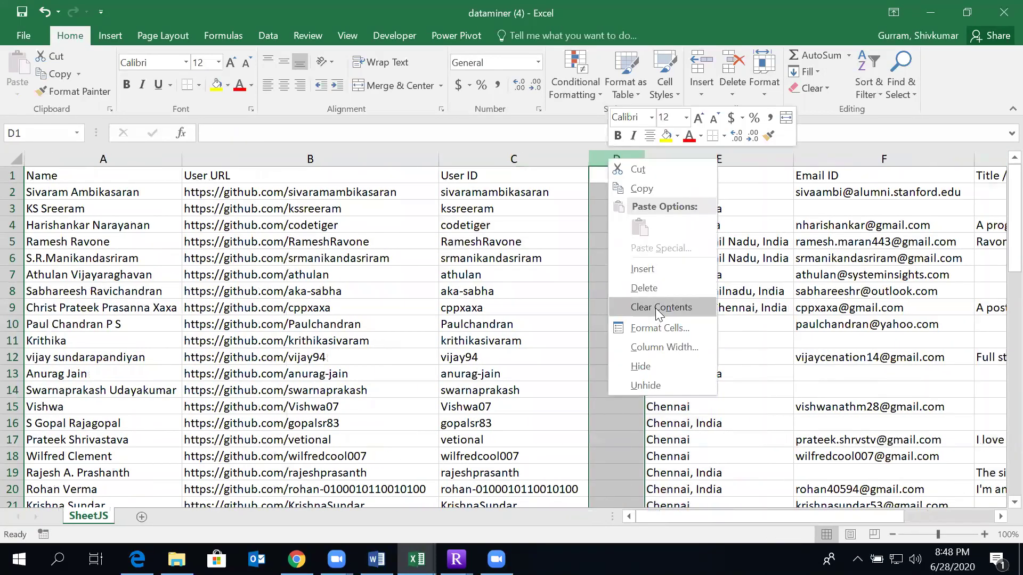
{"action": "left_click", "coordinate": [653, 293]}
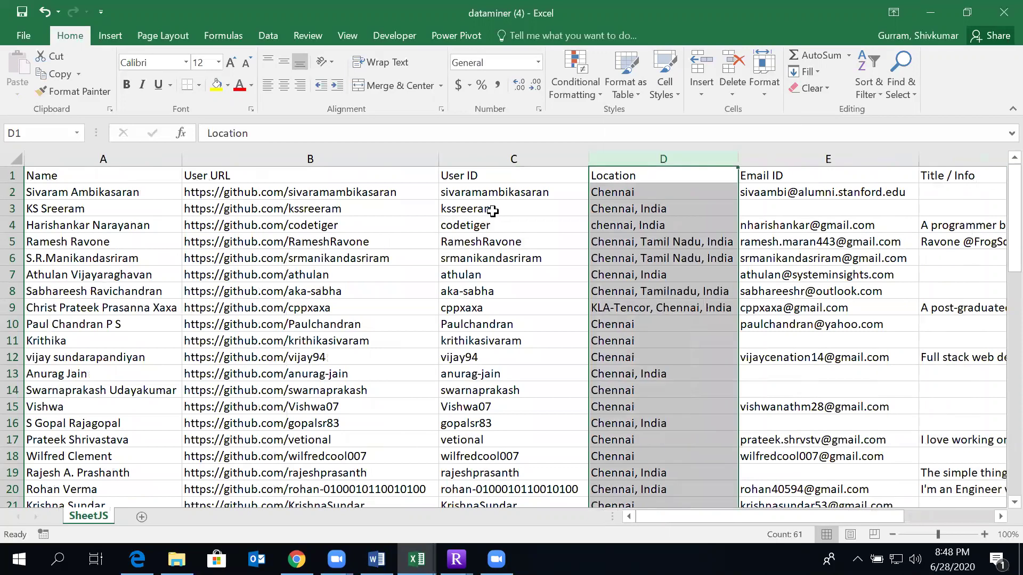
- Examine the extracted profiles down to the last row, checking the Name column and the neighbouring columns
{"action": "left_click", "coordinate": [103, 160]}
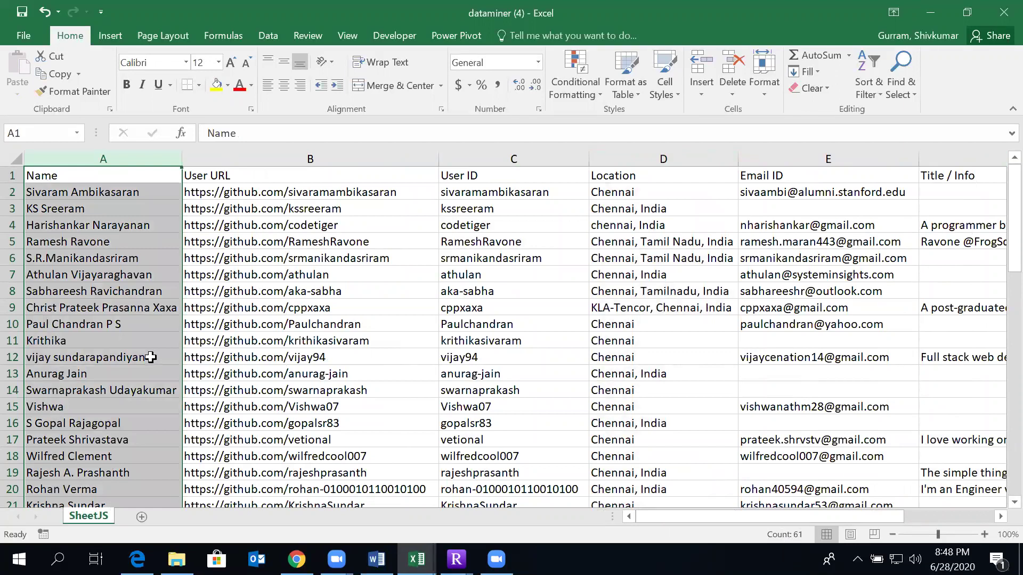
{"action": "scroll", "coordinate": [139, 342], "scroll_direction": "down", "scroll_amount": 4}
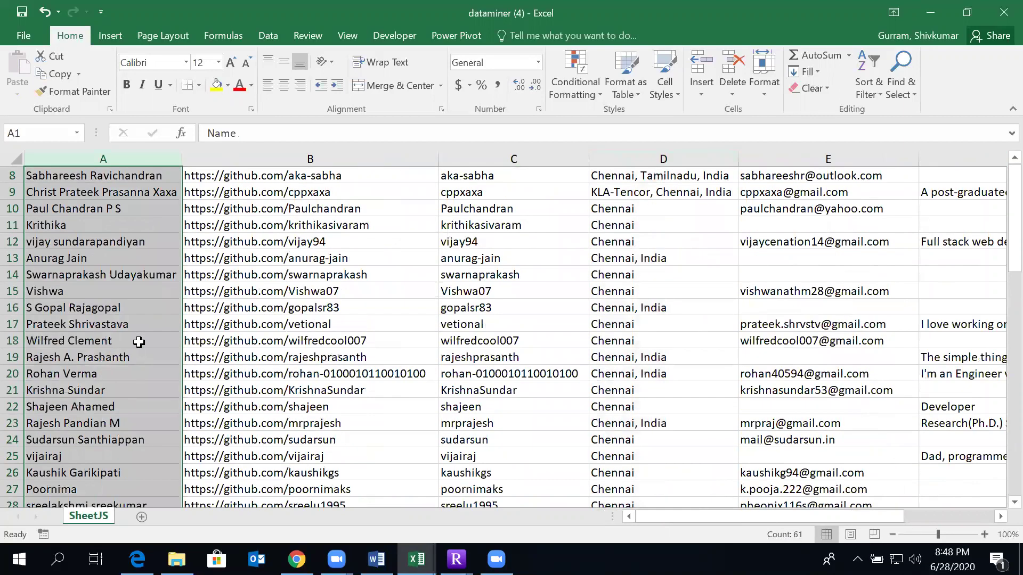
{"action": "scroll", "coordinate": [138, 342], "scroll_direction": "up", "scroll_amount": 2}
{"action": "scroll", "coordinate": [139, 342], "scroll_direction": "down", "scroll_amount": 2}
{"action": "scroll", "coordinate": [138, 342], "scroll_direction": "down", "scroll_amount": 10}
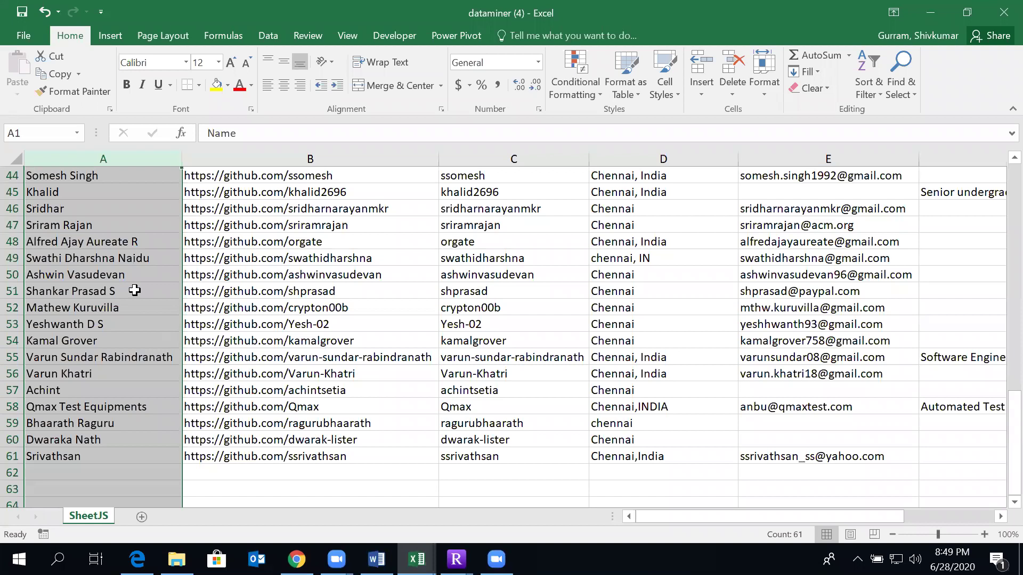
{"action": "scroll", "coordinate": [140, 329], "scroll_direction": "up", "scroll_amount": 6}
{"action": "scroll", "coordinate": [139, 328], "scroll_direction": "up", "scroll_amount": 8}
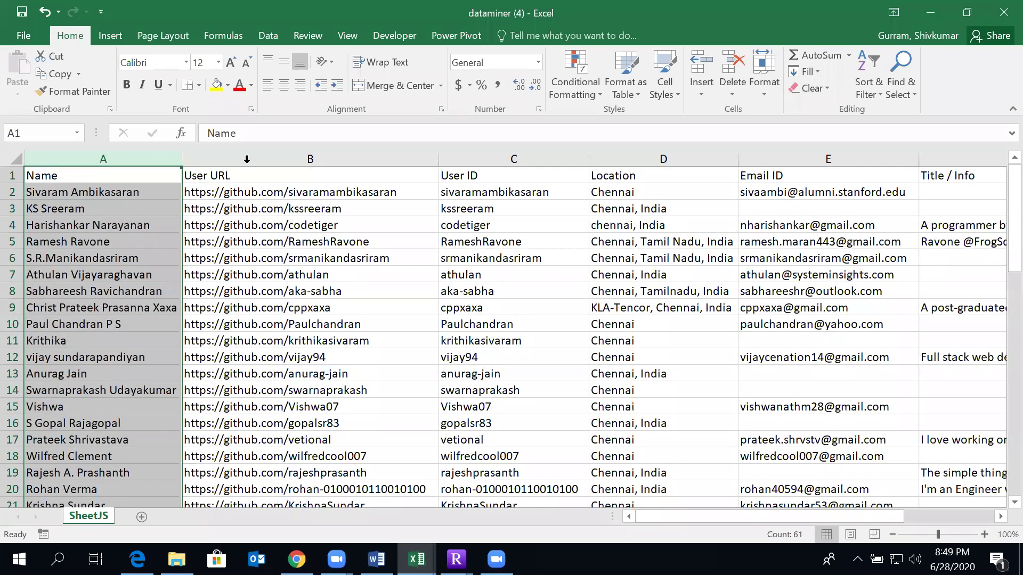
{"action": "left_click", "coordinate": [550, 151]}
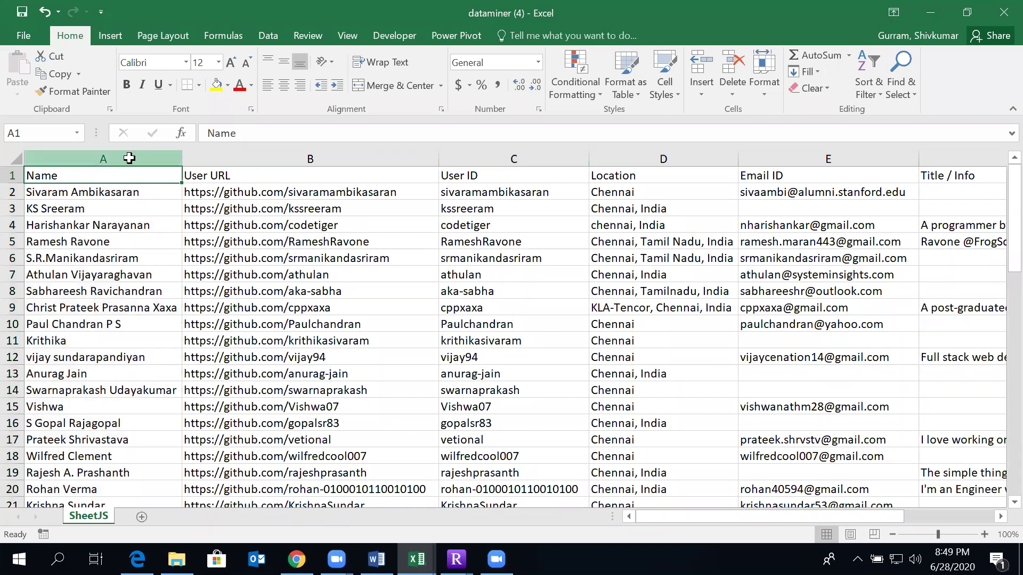
{"action": "left_click", "coordinate": [129, 154]}
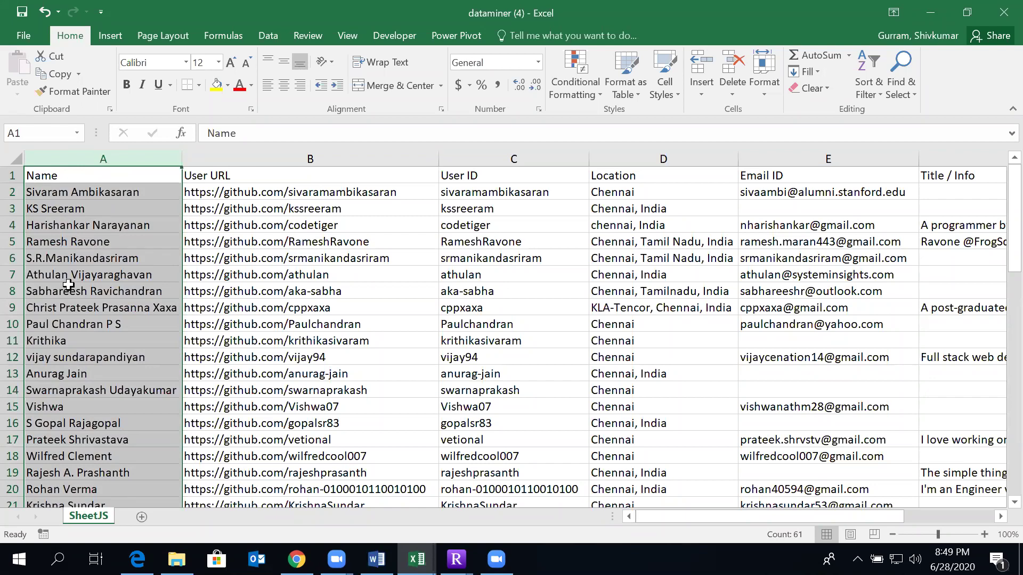
{"action": "scroll", "coordinate": [68, 284], "scroll_direction": "down", "scroll_amount": 14}
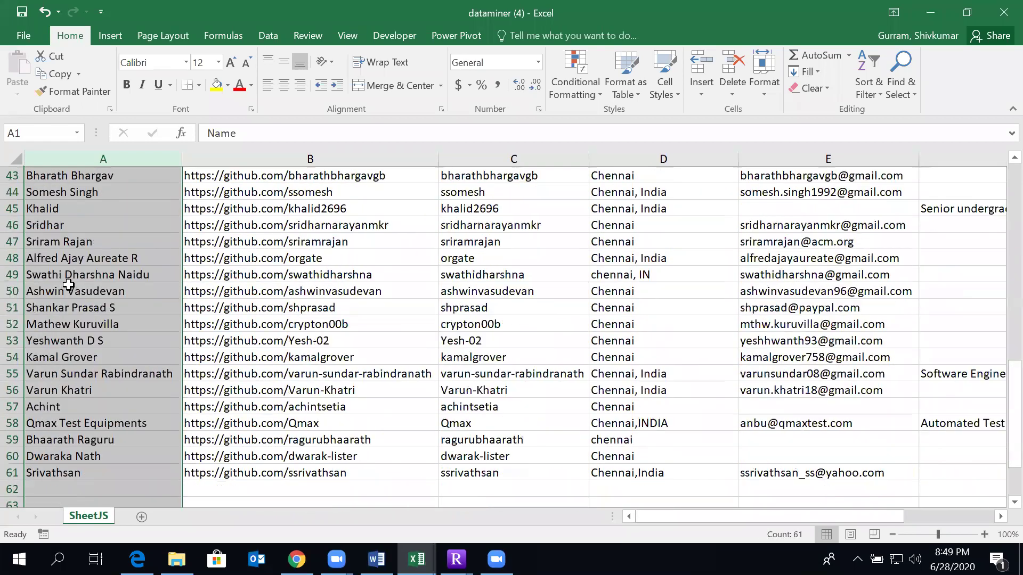
{"action": "scroll", "coordinate": [68, 285], "scroll_direction": "up", "scroll_amount": 15}
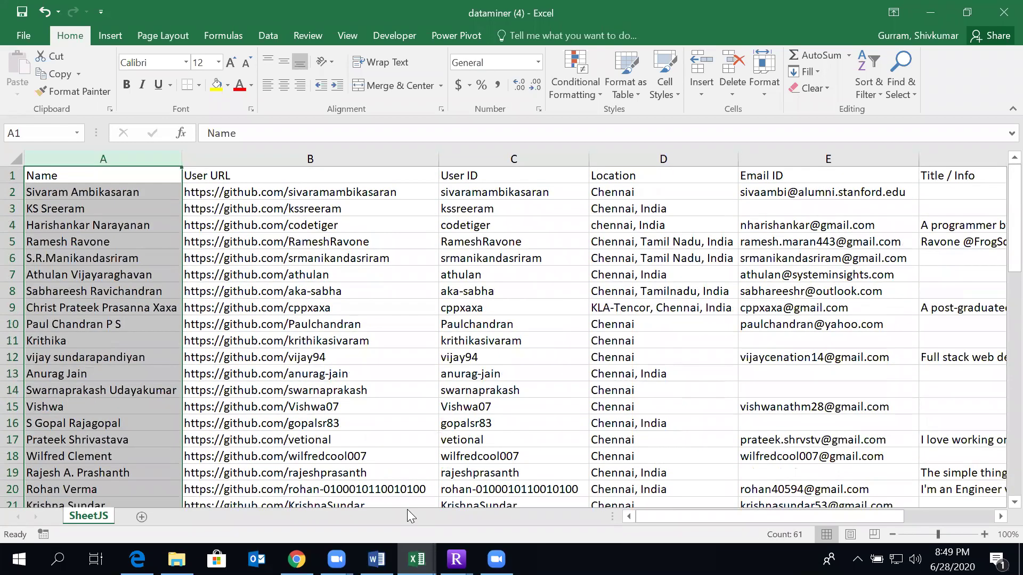
- Switch to Chrome, return to the KLA-Tencor search results in LinkedIn Recruiter and view the page navigation below the candidates
{"action": "key", "text": "alt+Tab"}
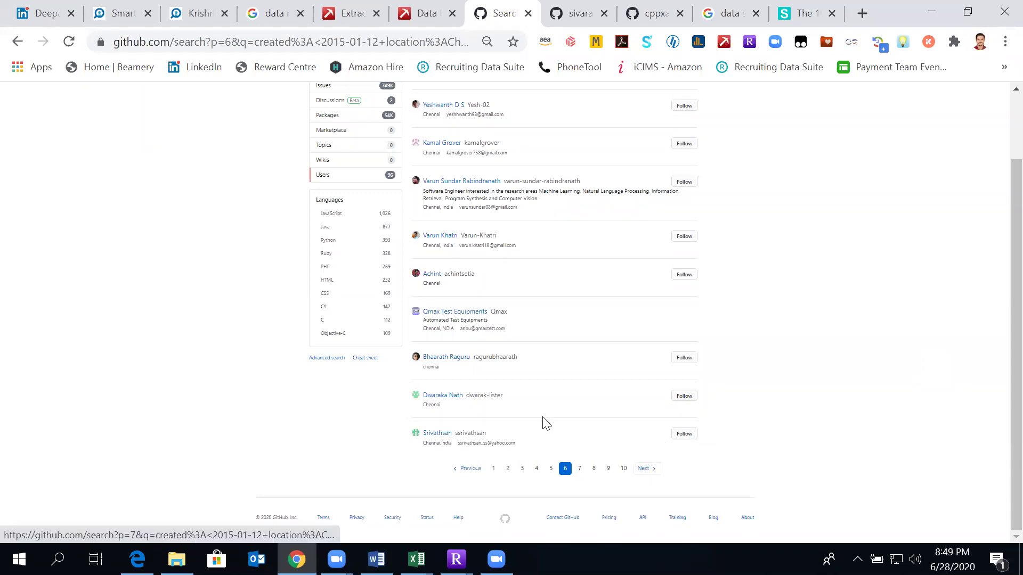
{"action": "left_click", "coordinate": [205, 20]}
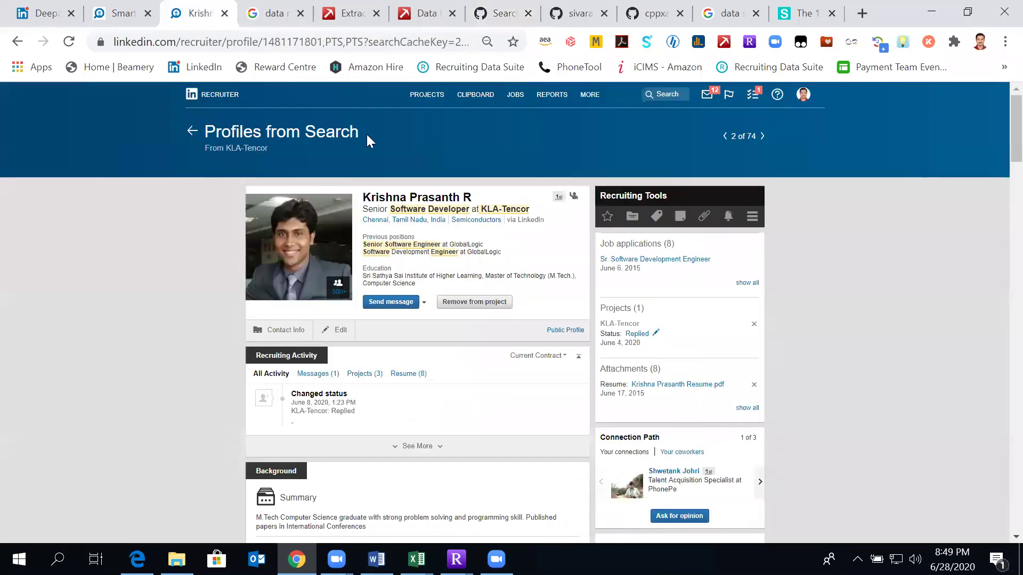
{"action": "left_click", "coordinate": [190, 133]}
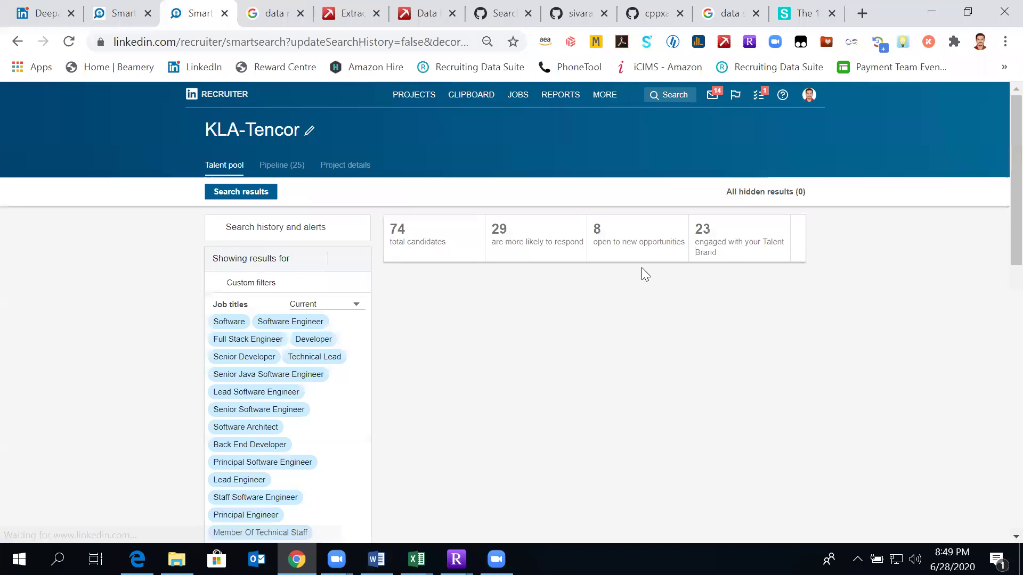
{"action": "scroll", "coordinate": [966, 327], "scroll_direction": "down", "scroll_amount": 15}
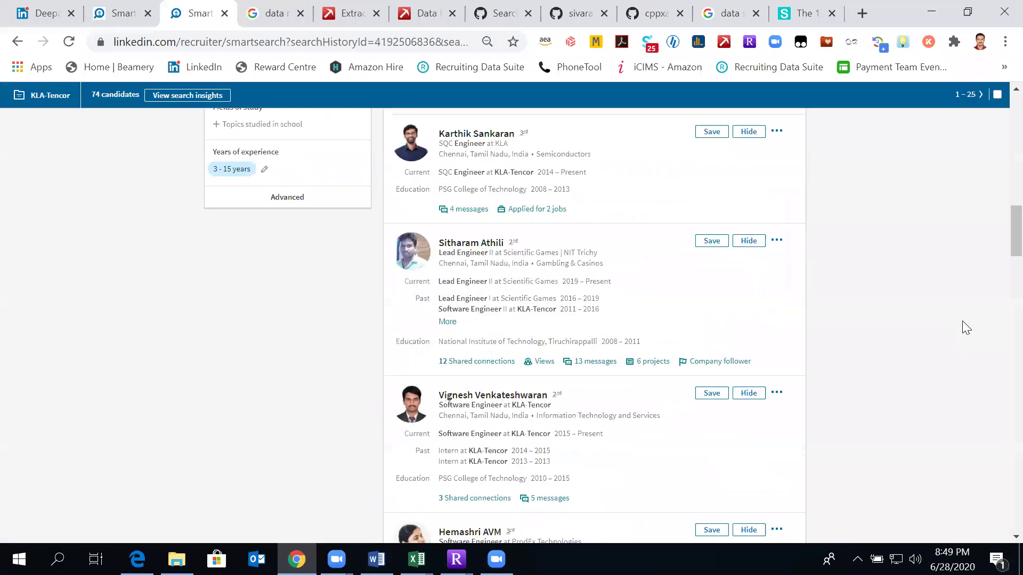
{"action": "scroll", "coordinate": [962, 321], "scroll_direction": "down", "scroll_amount": 10}
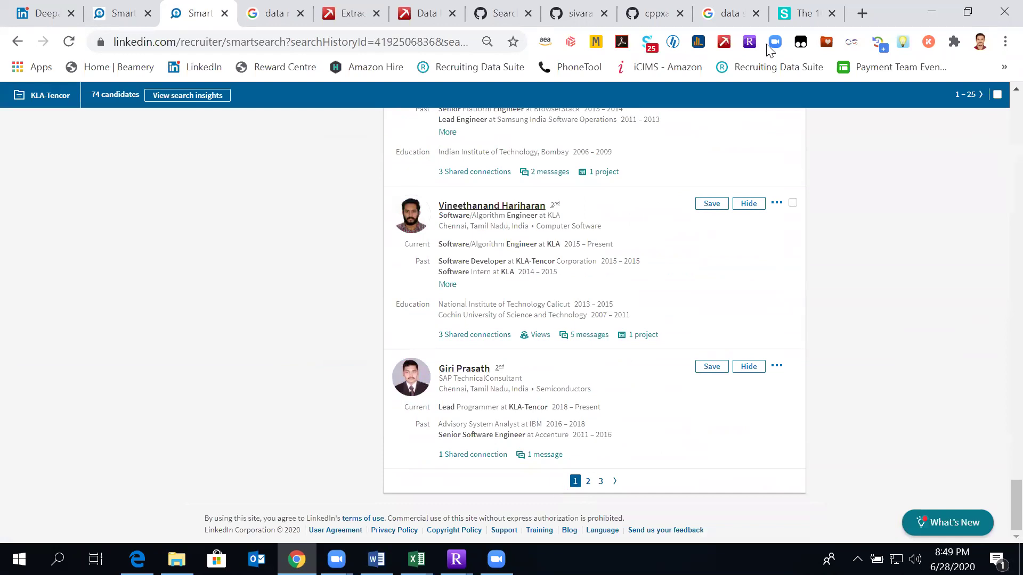
- Return to the GitHub user results, open page 1 and advance to page 2 with the Next link
{"action": "left_click", "coordinate": [472, 16]}
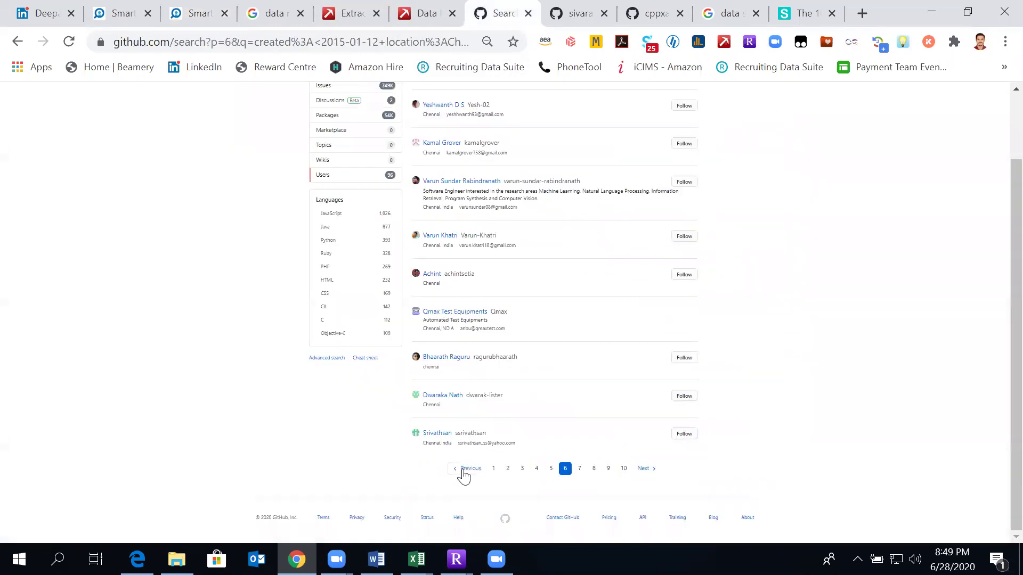
{"action": "left_click", "coordinate": [495, 469]}
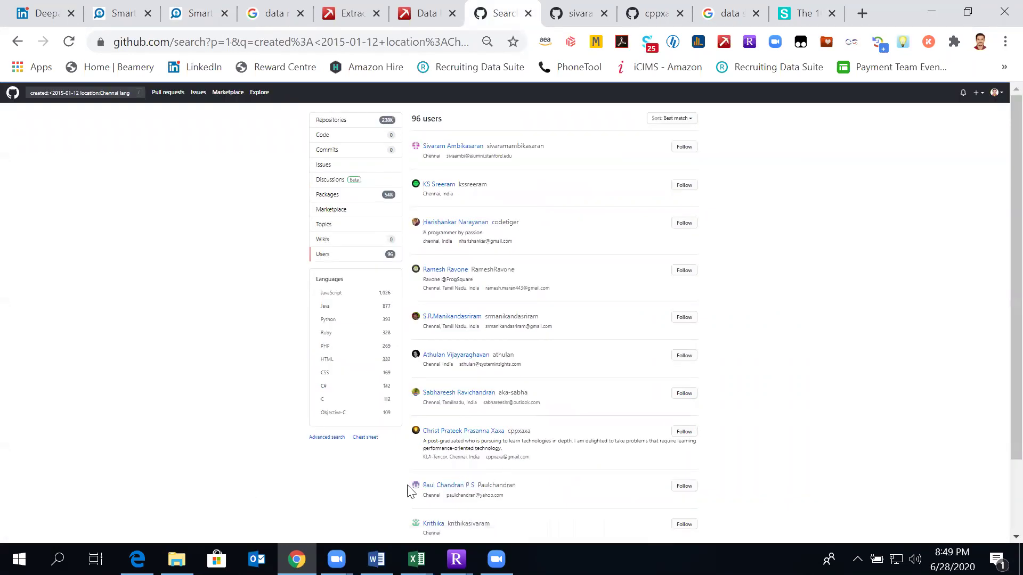
{"action": "scroll", "coordinate": [378, 495], "scroll_direction": "down", "scroll_amount": 2}
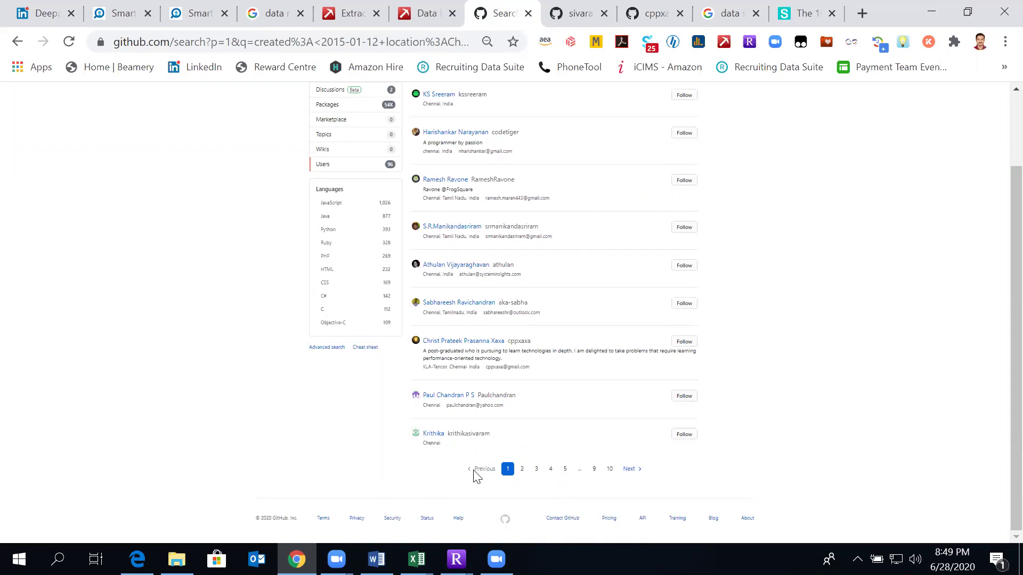
{"action": "left_click", "coordinate": [642, 472]}
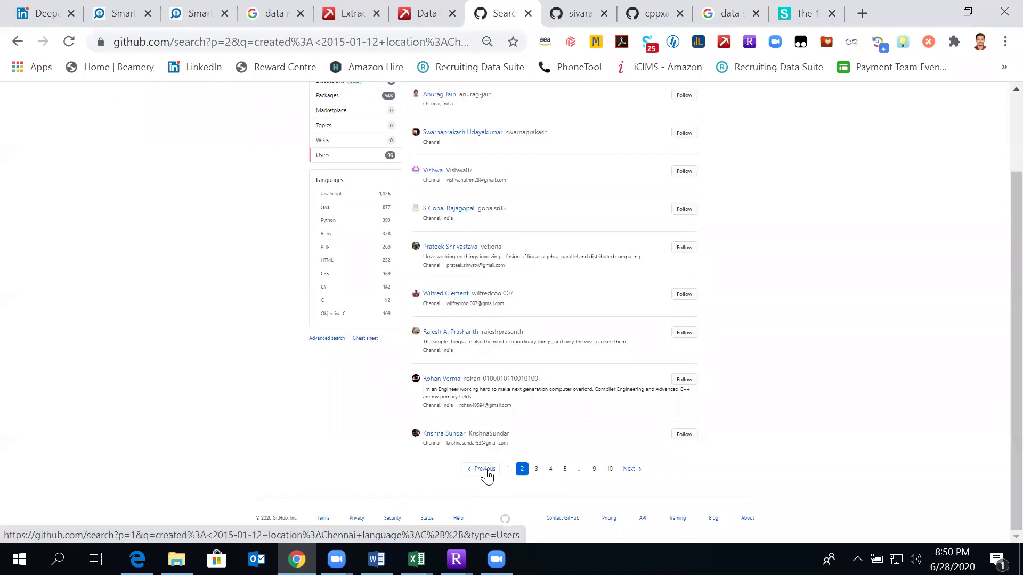
- Return the GitHub user results to page 1 and view the page navigation below the profiles
{"action": "left_click", "coordinate": [484, 469]}
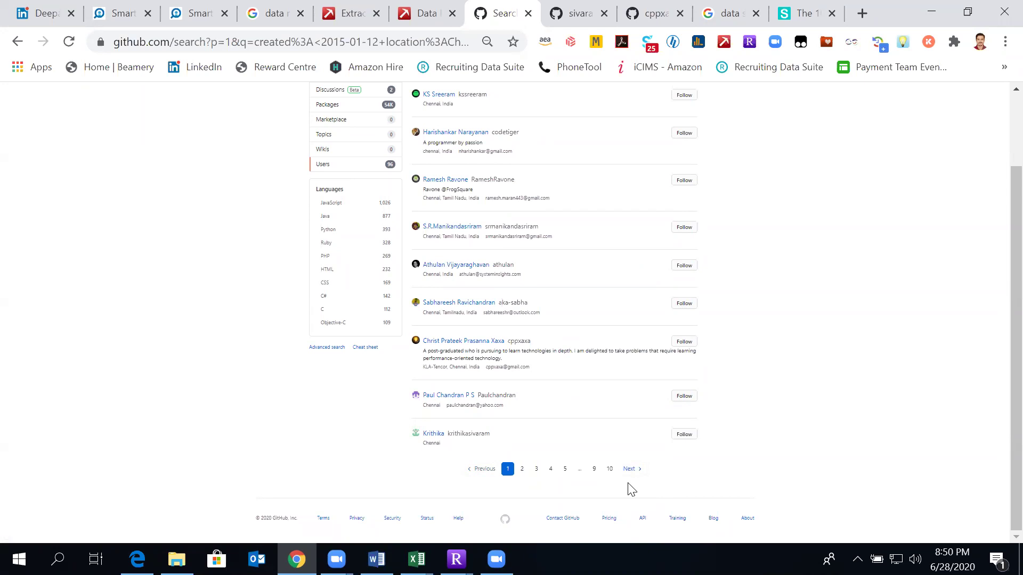
{"action": "key", "text": "alt+Tab"}
{"action": "key", "text": "alt+Tab"}
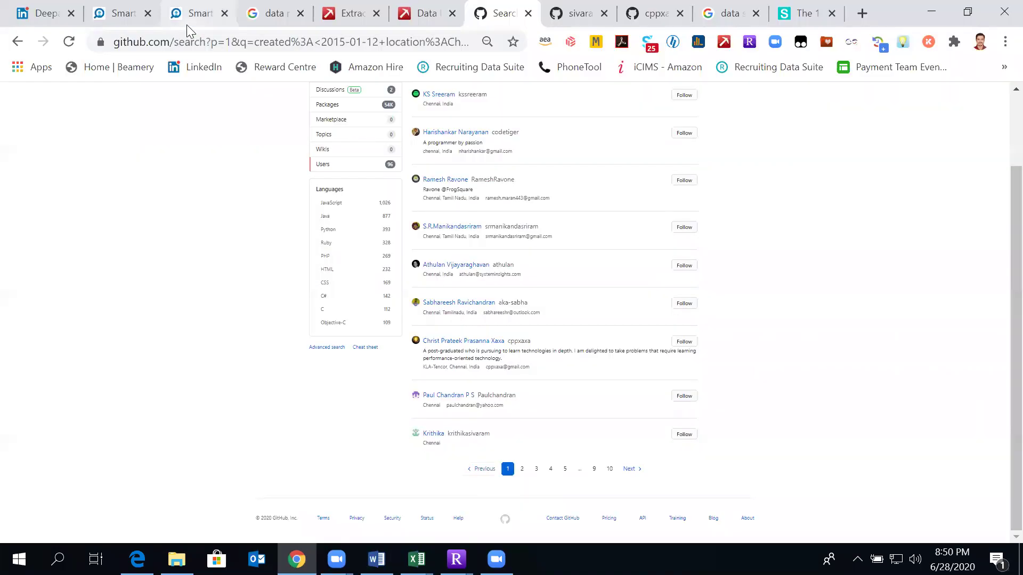
- Switch to the KLA-Tencor candidates in LinkedIn Recruiter and advance to page 2 with the next-page arrow
{"action": "left_click", "coordinate": [194, 20]}
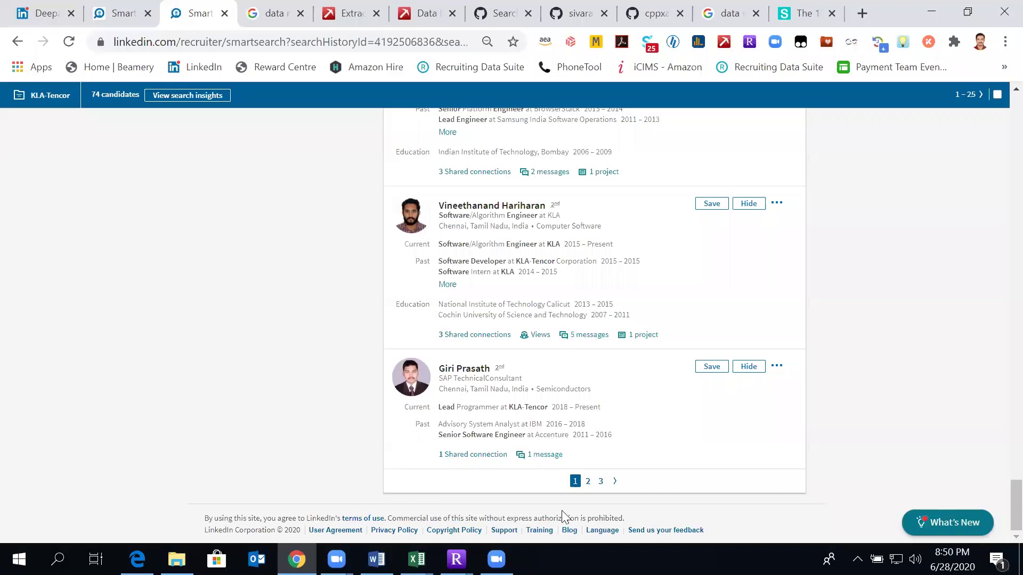
{"action": "left_click", "coordinate": [473, 455]}
{"action": "left_click", "coordinate": [615, 482]}
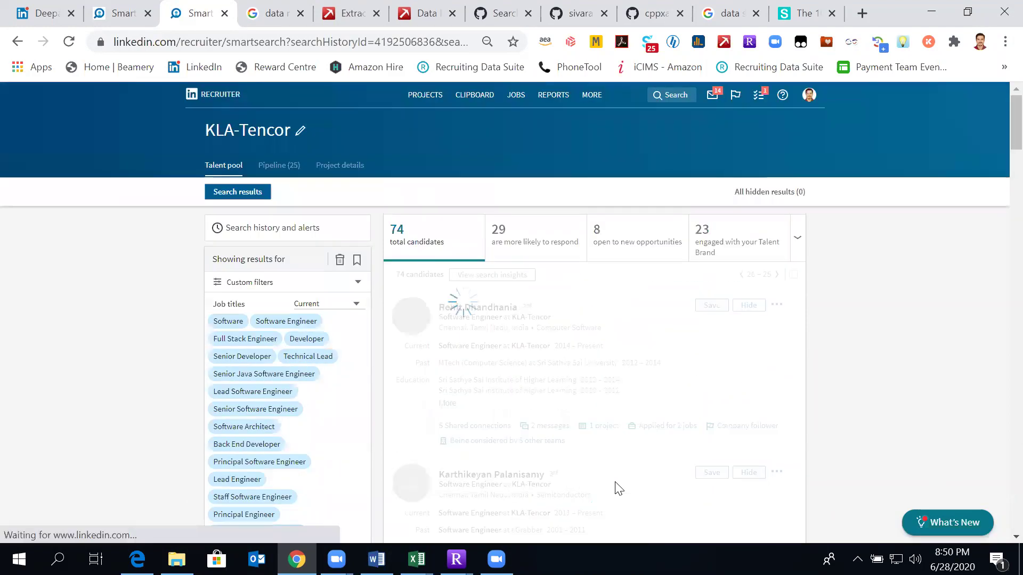
{"action": "scroll", "coordinate": [618, 488], "scroll_direction": "down", "scroll_amount": 20}
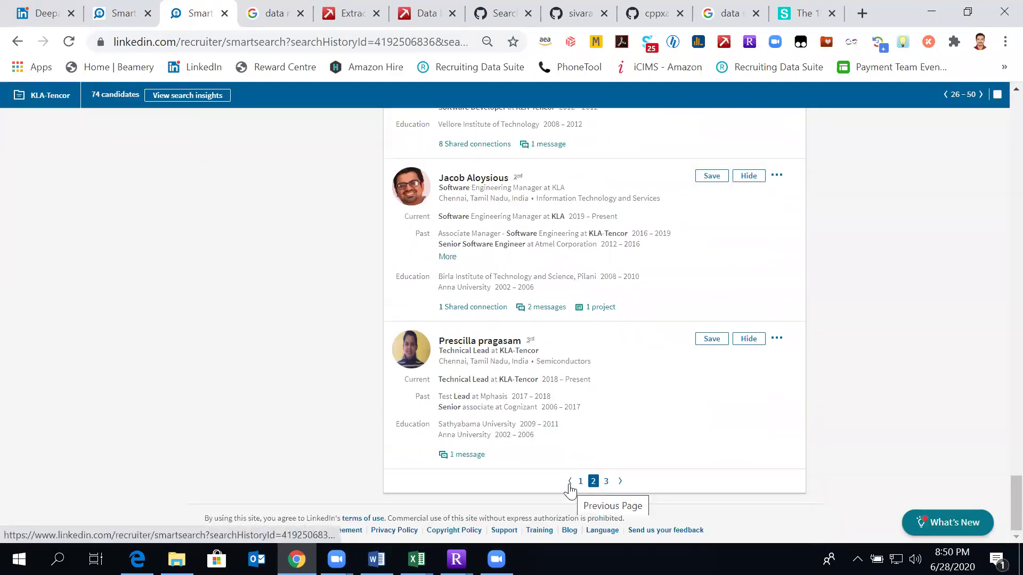
- Inspect the code of the next-page arrow below the candidates and close the developer tools
{"action": "right_click", "coordinate": [619, 482]}
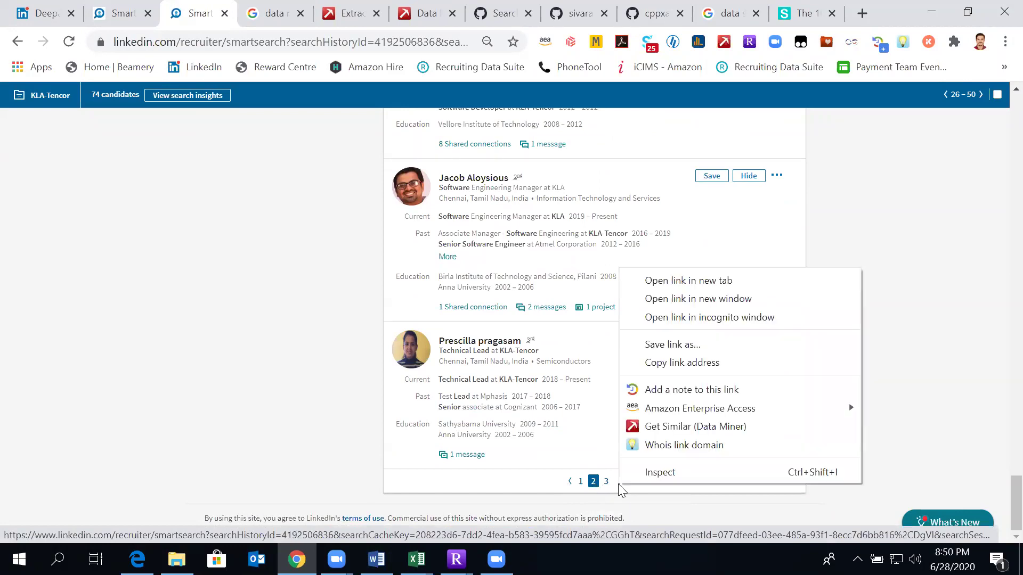
{"action": "left_click", "coordinate": [636, 473]}
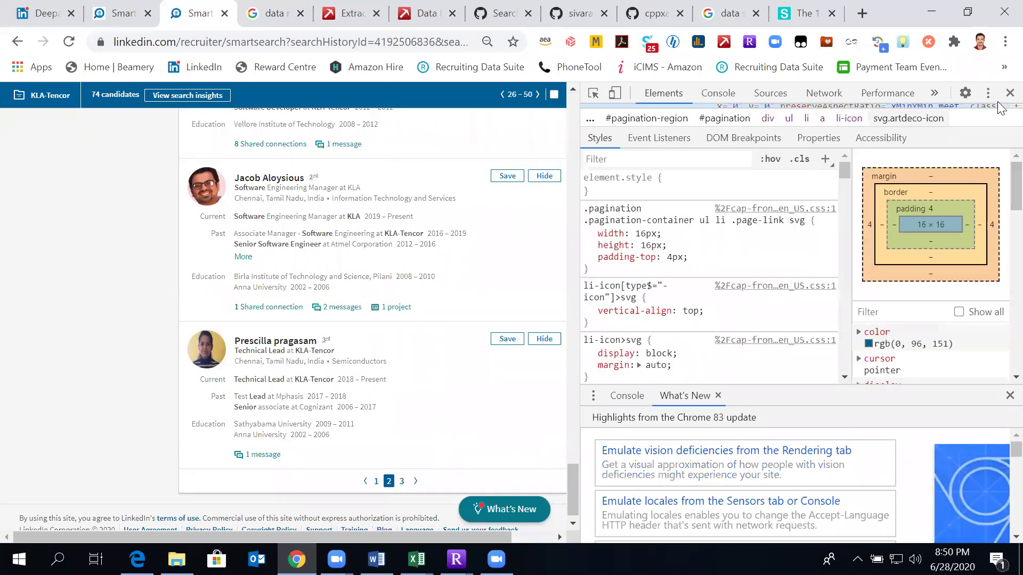
{"action": "left_click", "coordinate": [1010, 92]}
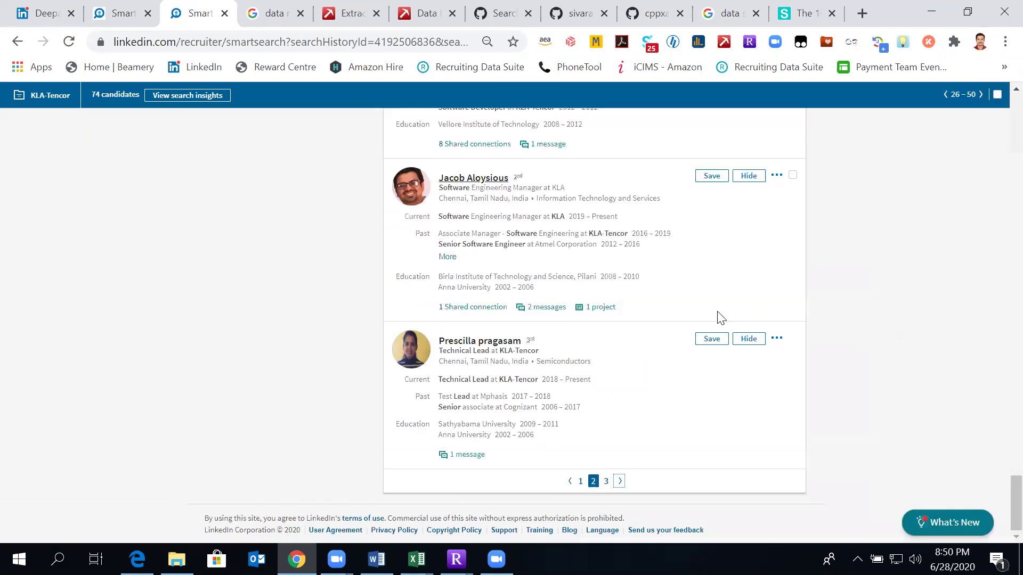
- Open the LinkedIn Recruiter Done recipe for editing in Data Miner and select its navigation element selector
{"action": "mouse_move", "coordinate": [462, 456]}
{"action": "left_click", "coordinate": [750, 42]}
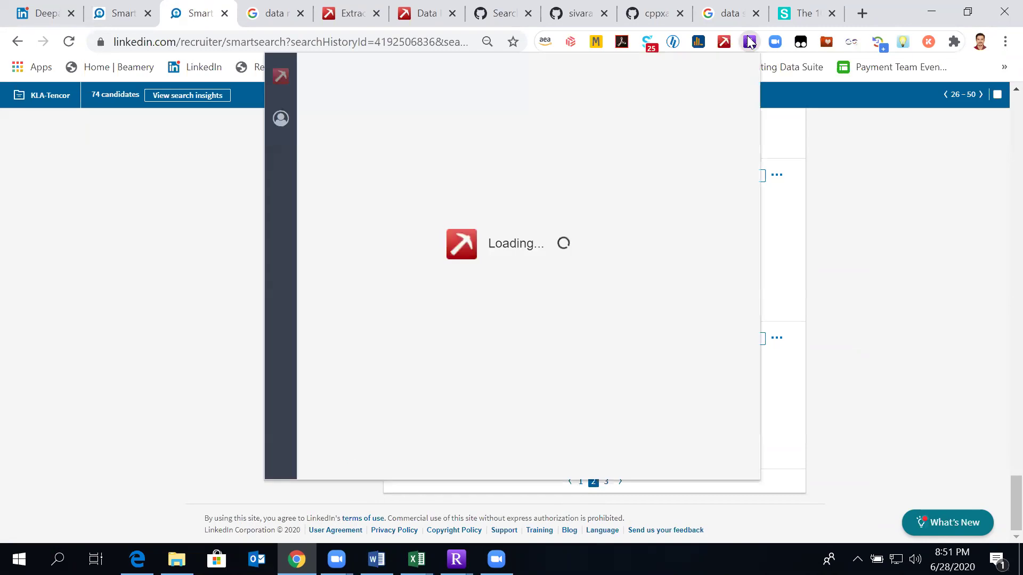
{"action": "mouse_move", "coordinate": [525, 298]}
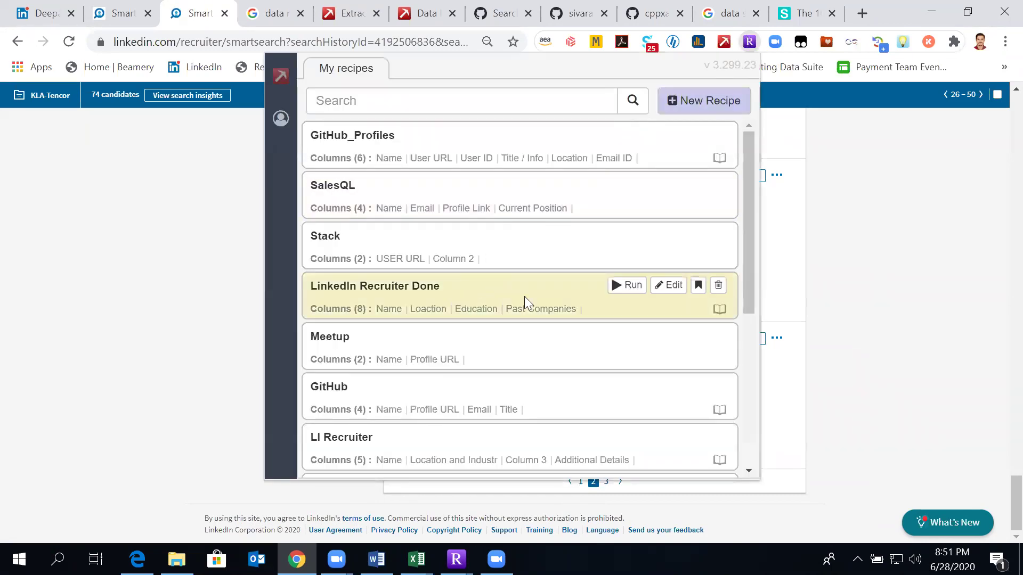
{"action": "left_click", "coordinate": [671, 293]}
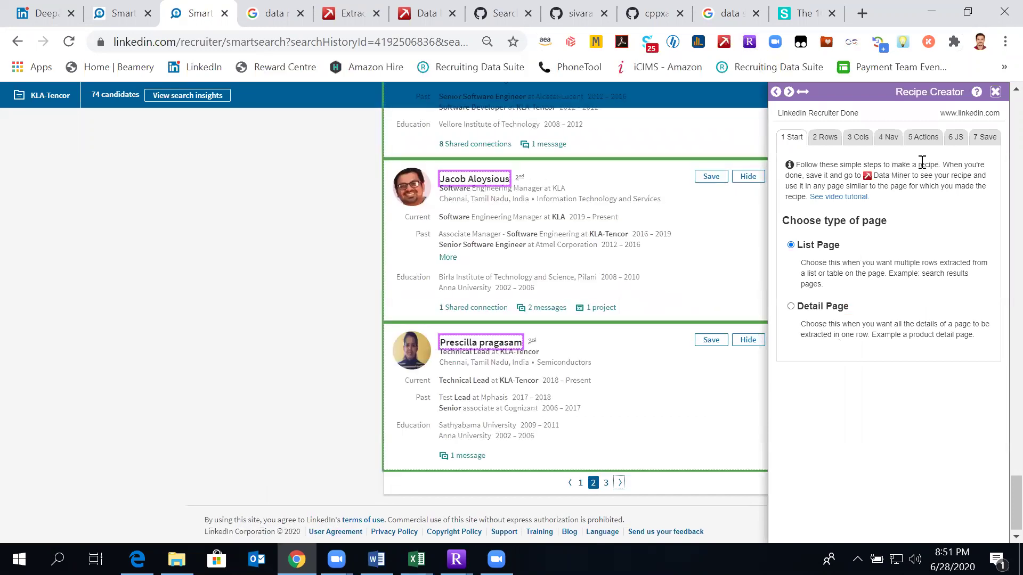
{"action": "left_click", "coordinate": [894, 139]}
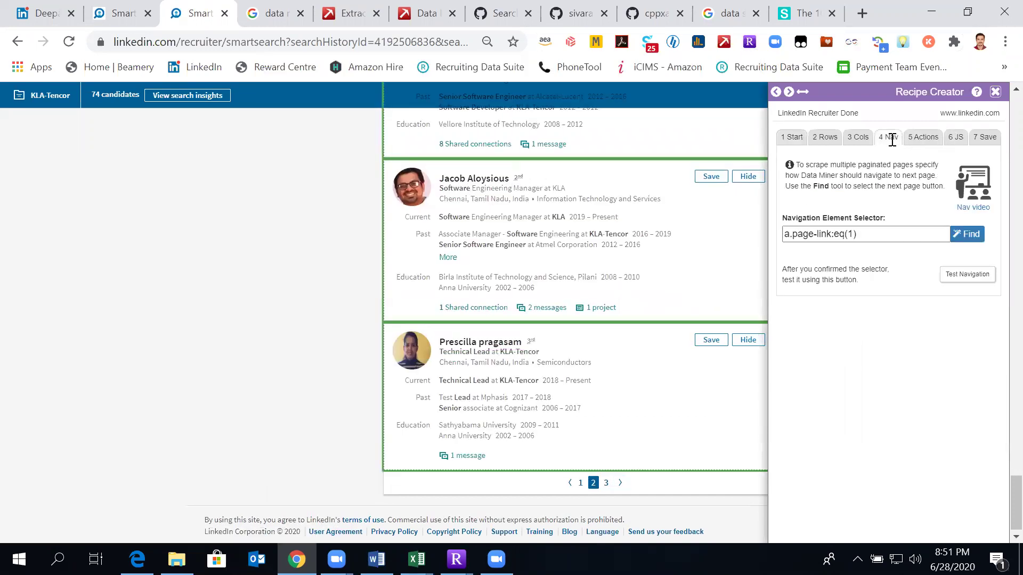
{"action": "left_click", "coordinate": [858, 234]}
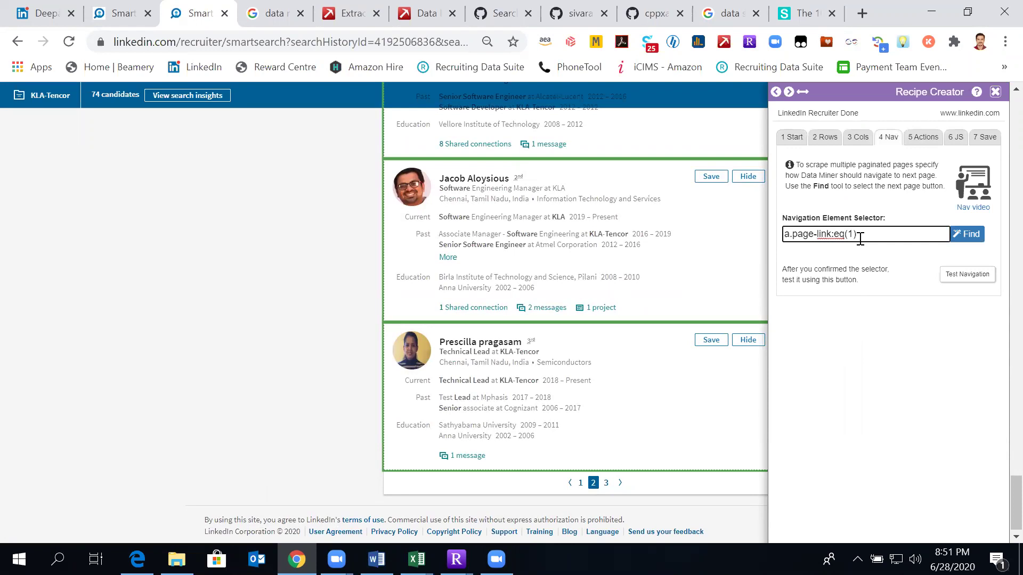
{"action": "triple_click", "coordinate": [860, 238]}
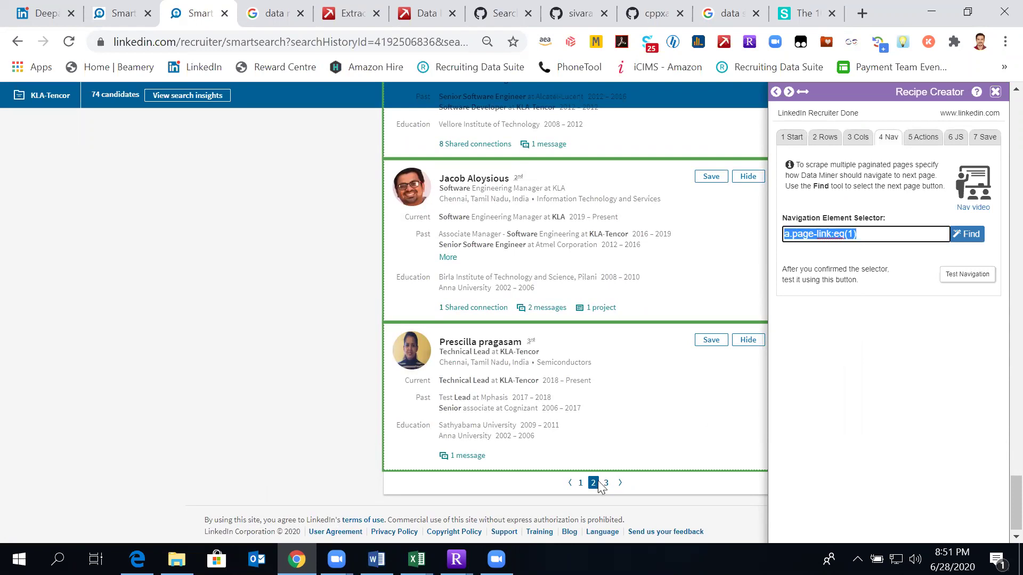
- Go back to the first page of candidates and pick the next-page arrow as the recipe's navigation element
{"action": "left_click", "coordinate": [570, 484]}
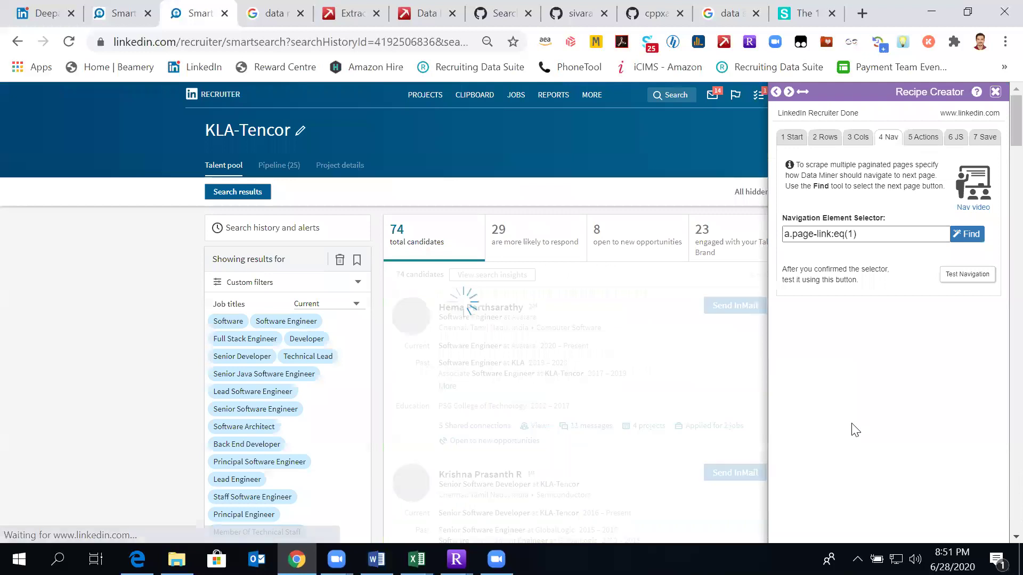
{"action": "scroll", "coordinate": [855, 431], "scroll_direction": "down", "scroll_amount": 10}
{"action": "scroll", "coordinate": [855, 431], "scroll_direction": "down", "scroll_amount": 10}
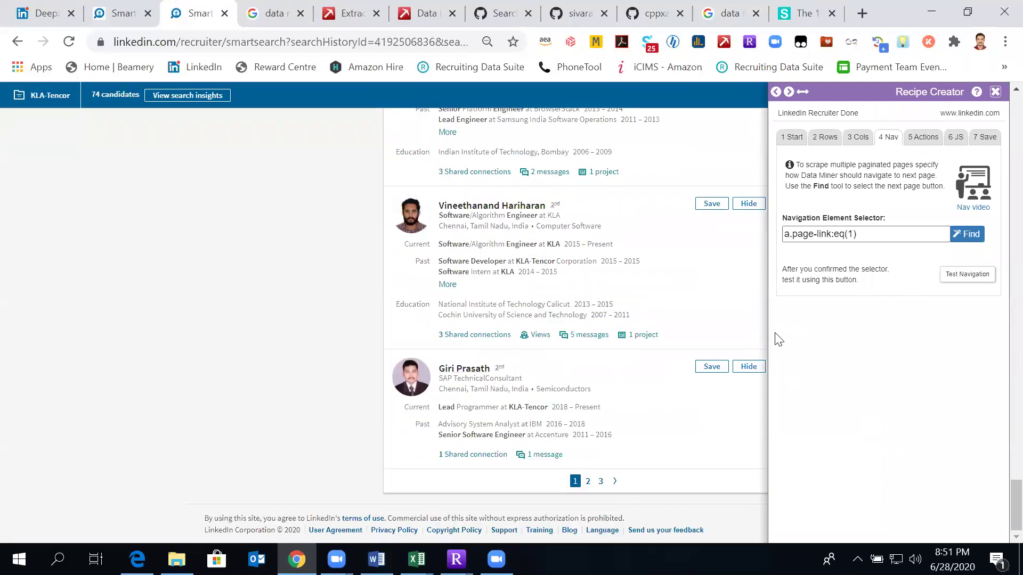
{"action": "left_click", "coordinate": [959, 239]}
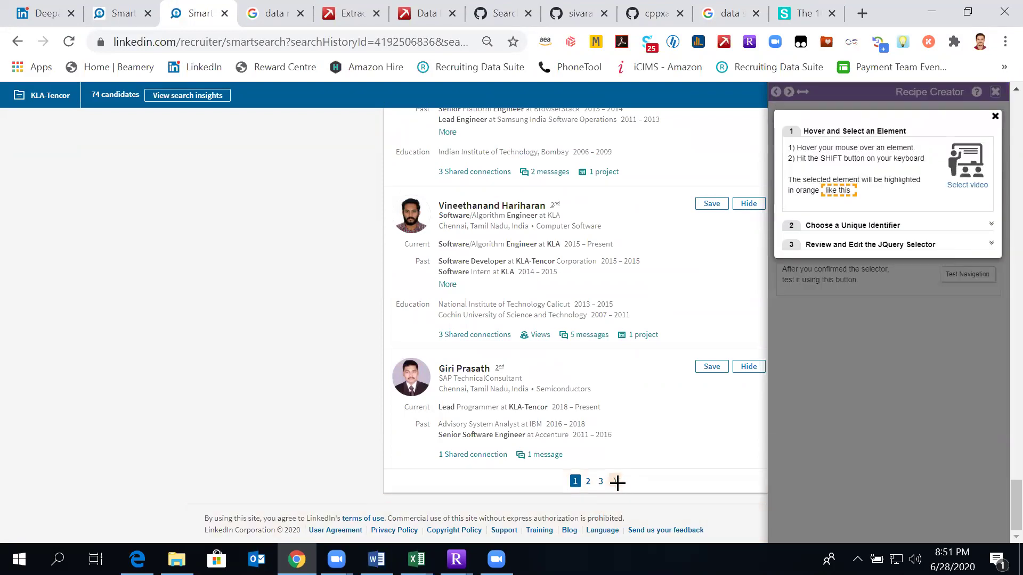
{"action": "key", "text": "shift"}
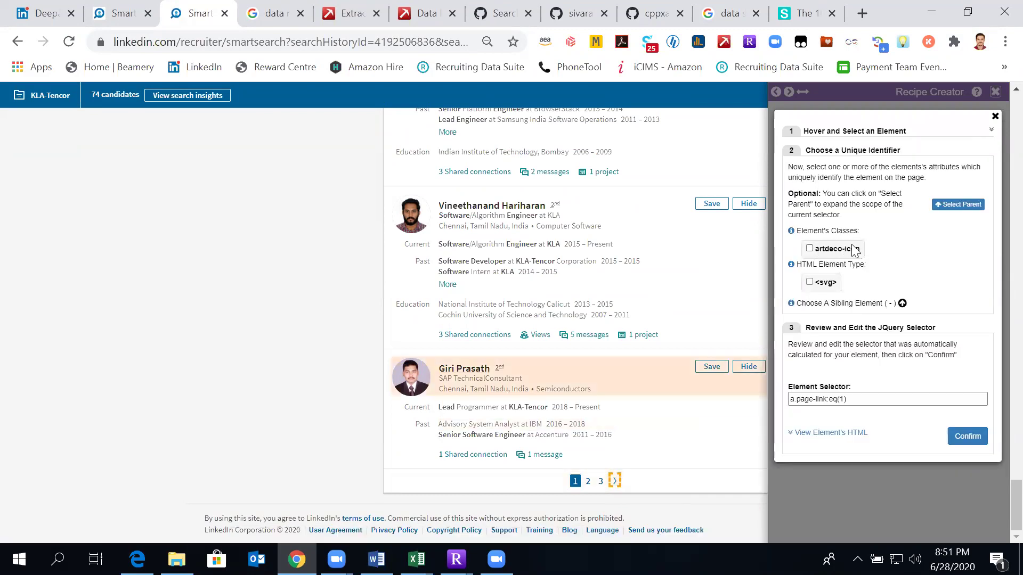
- Choose the artdeco-icon class as the arrow's identifier and examine which icons it matches across the page
{"action": "left_click", "coordinate": [810, 249]}
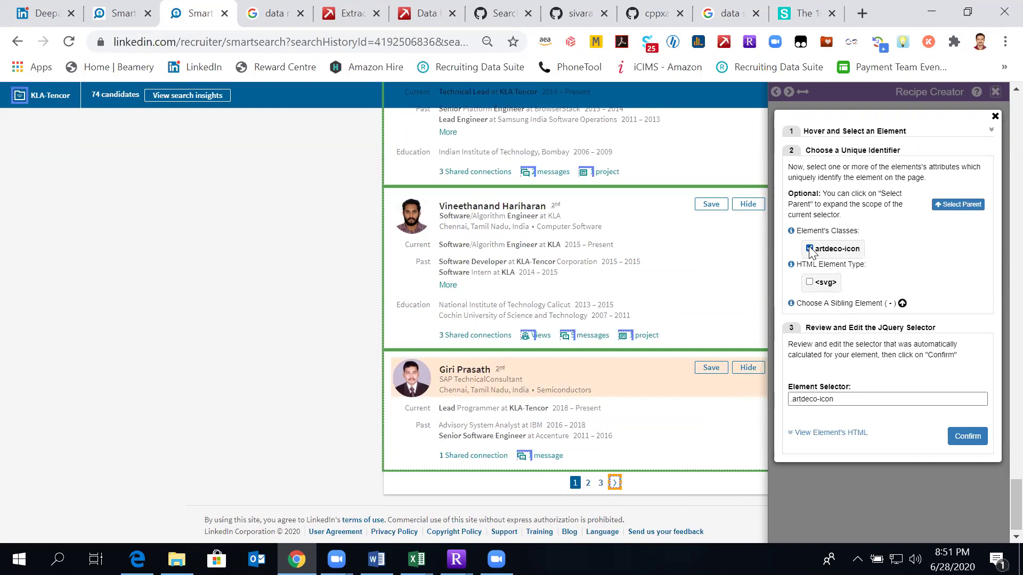
{"action": "left_click", "coordinate": [810, 250]}
{"action": "left_click", "coordinate": [809, 250]}
{"action": "mouse_move", "coordinate": [547, 336]}
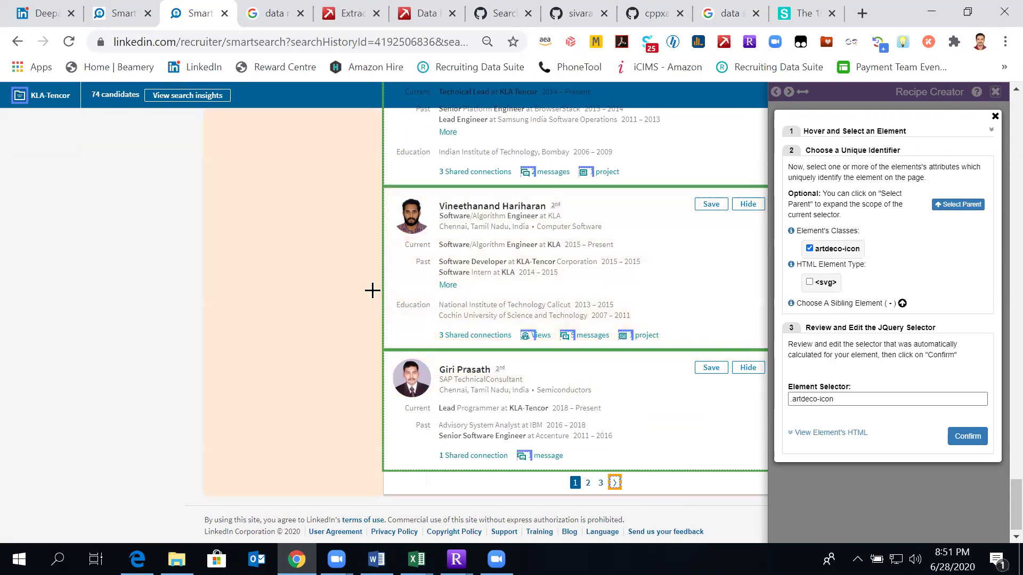
{"action": "scroll", "coordinate": [371, 290], "scroll_direction": "up", "scroll_amount": 20}
{"action": "scroll", "coordinate": [371, 291], "scroll_direction": "up", "scroll_amount": 15}
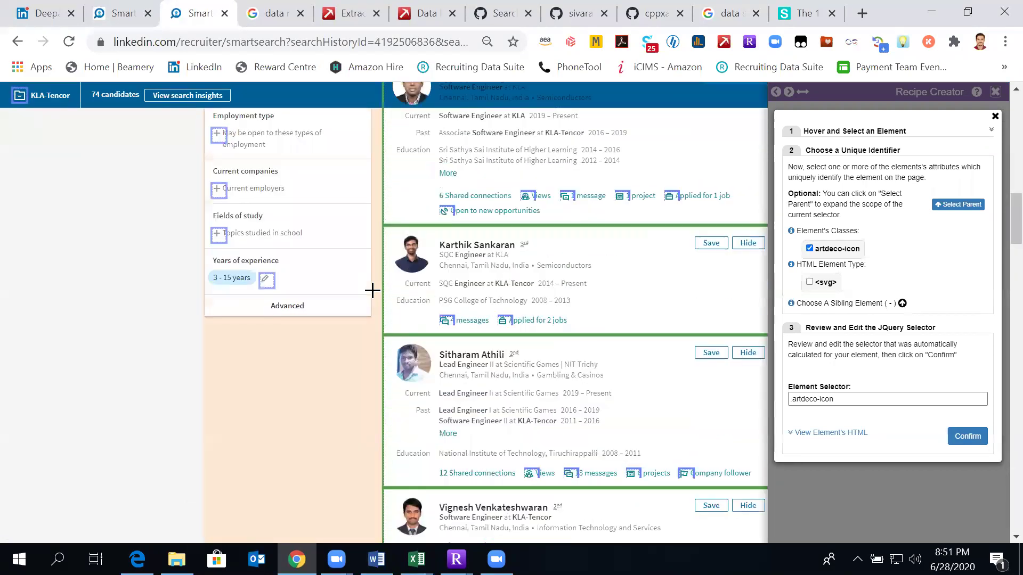
{"action": "scroll", "coordinate": [293, 165], "scroll_direction": "up", "scroll_amount": 10}
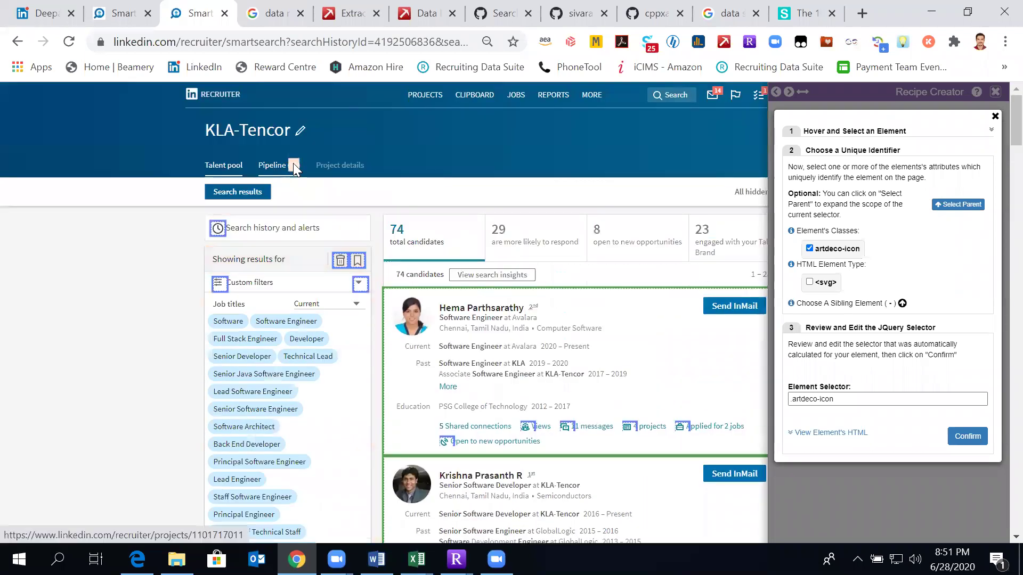
{"action": "scroll", "coordinate": [293, 164], "scroll_direction": "down", "scroll_amount": 13}
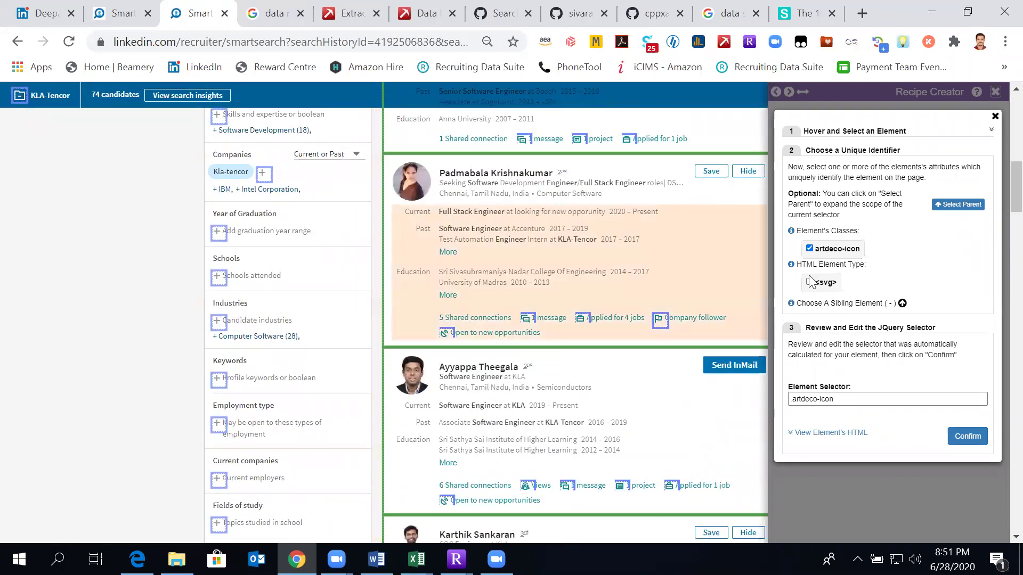
{"action": "scroll", "coordinate": [638, 376], "scroll_direction": "down", "scroll_amount": 20}
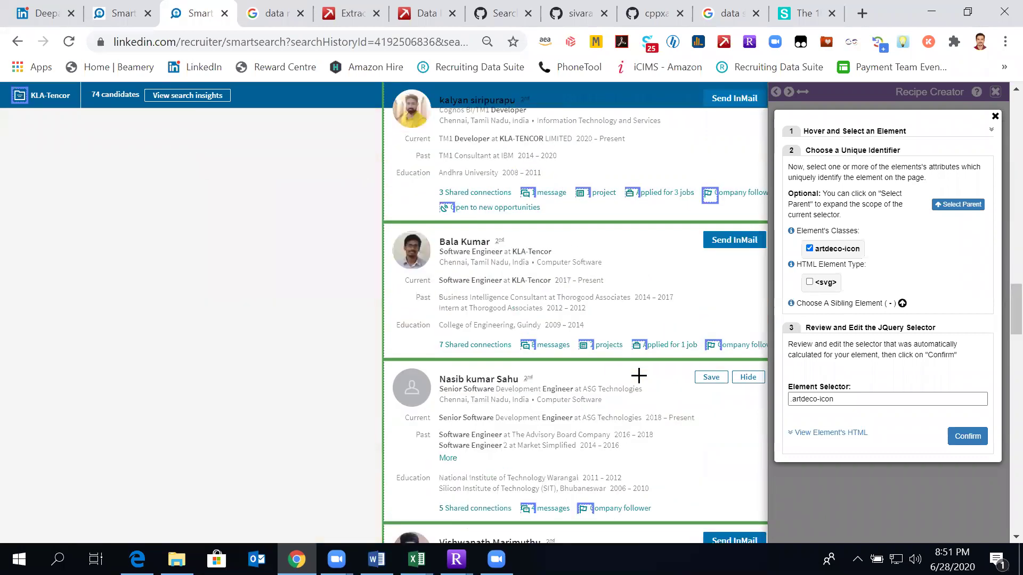
- Try the svg element type with and without artdeco-icon, and return to the artdeco-icon class alone
{"action": "left_click", "coordinate": [811, 282]}
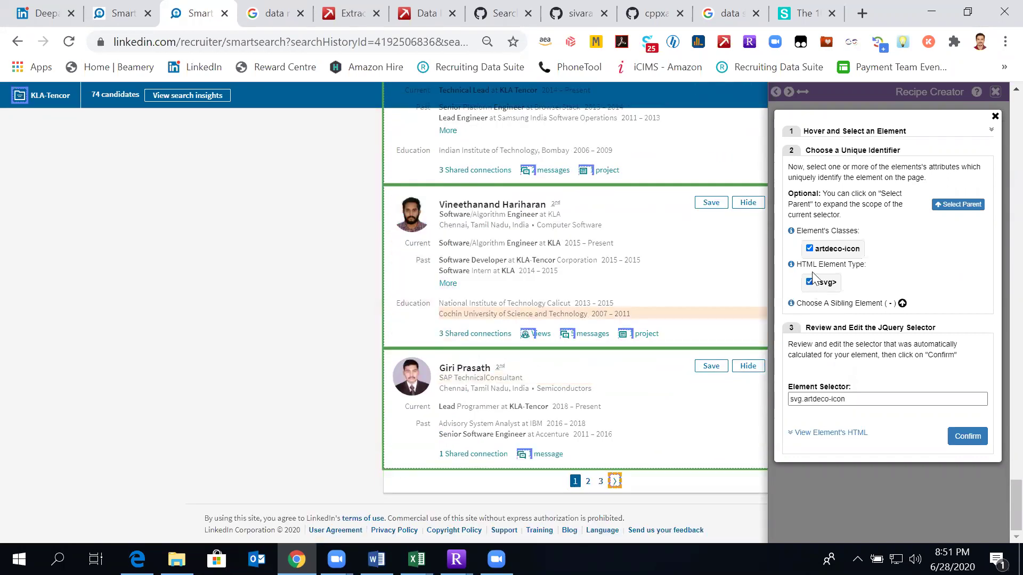
{"action": "left_click", "coordinate": [810, 249]}
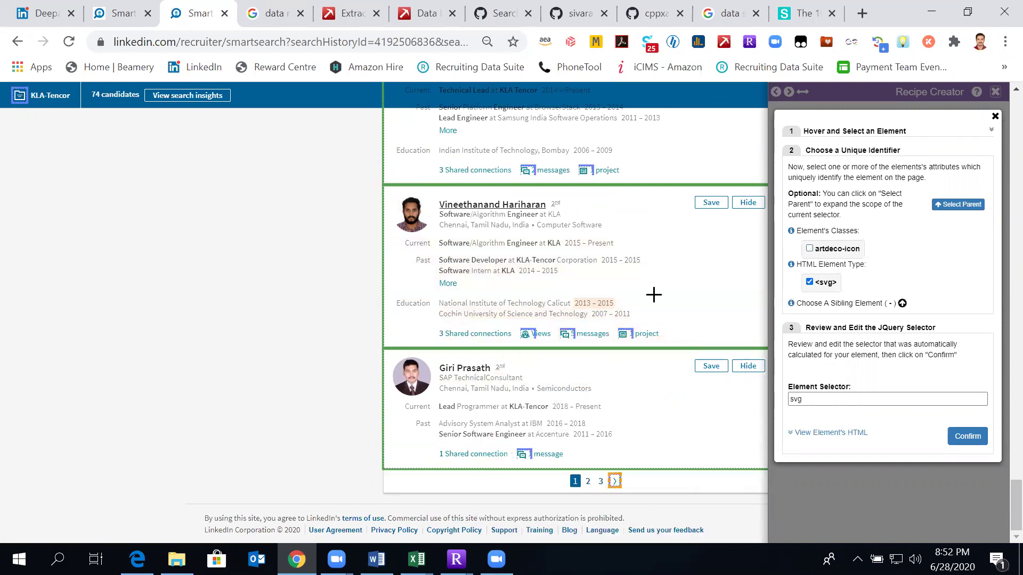
{"action": "left_click", "coordinate": [810, 283]}
{"action": "left_click", "coordinate": [810, 249]}
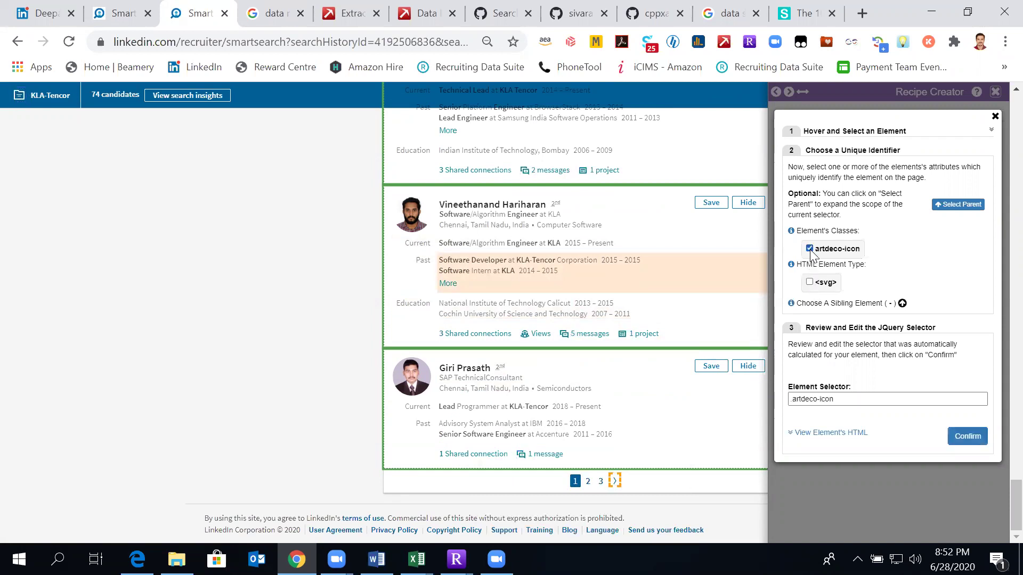
- Set the sibling element number to 9 and check the page for the icon it selects
{"action": "left_click", "coordinate": [903, 303]}
{"action": "double_click", "coordinate": [904, 304]}
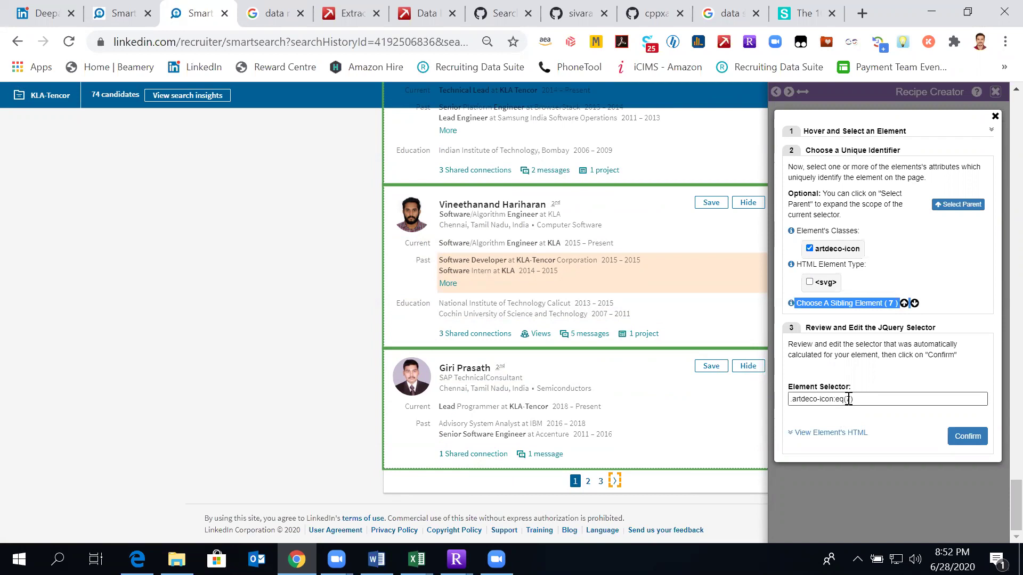
{"action": "left_click", "coordinate": [913, 304]}
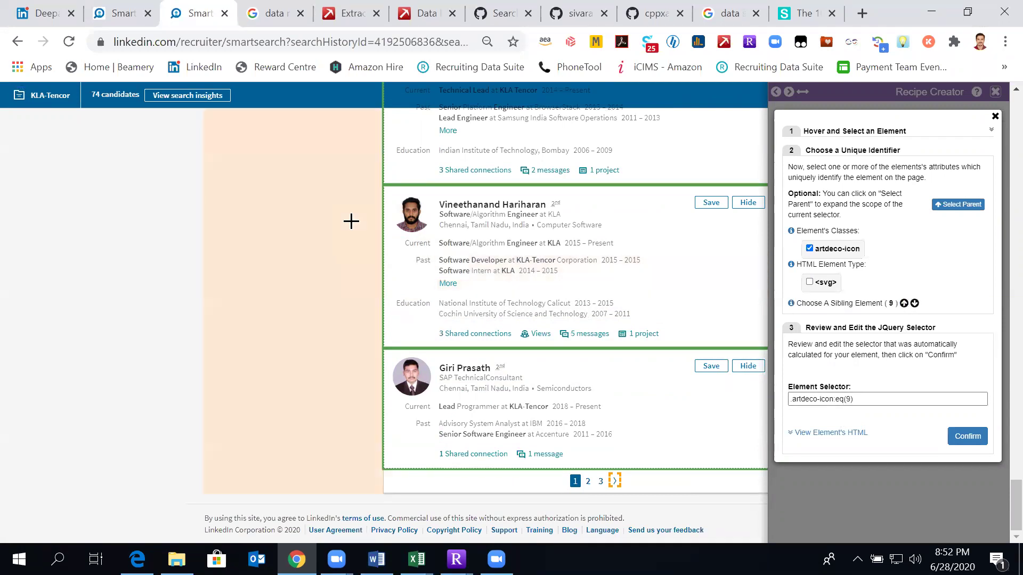
{"action": "scroll", "coordinate": [350, 221], "scroll_direction": "up", "scroll_amount": 20}
{"action": "scroll", "coordinate": [351, 221], "scroll_direction": "up", "scroll_amount": 10}
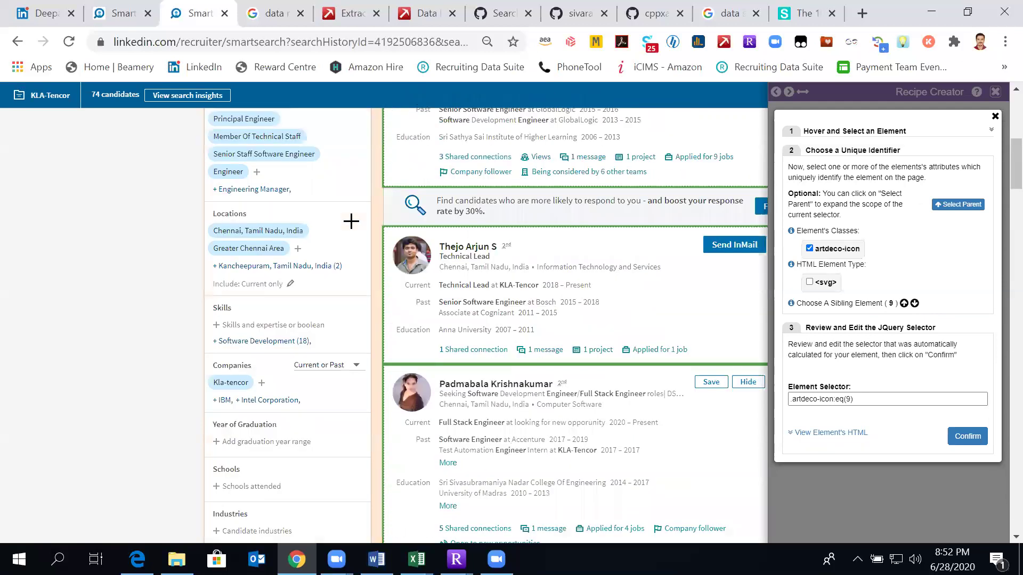
{"action": "right_click", "coordinate": [352, 223]}
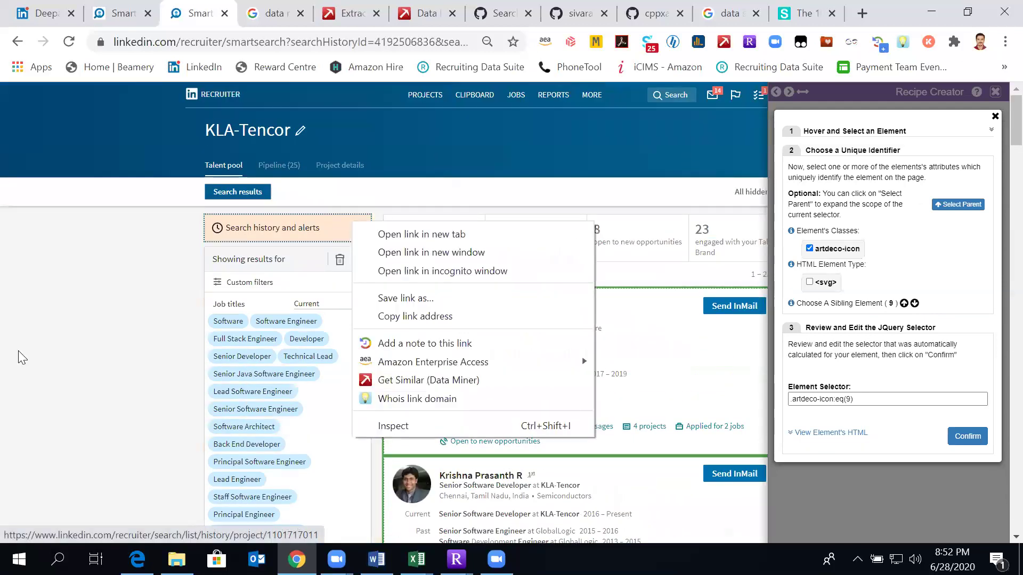
{"action": "left_click", "coordinate": [82, 291]}
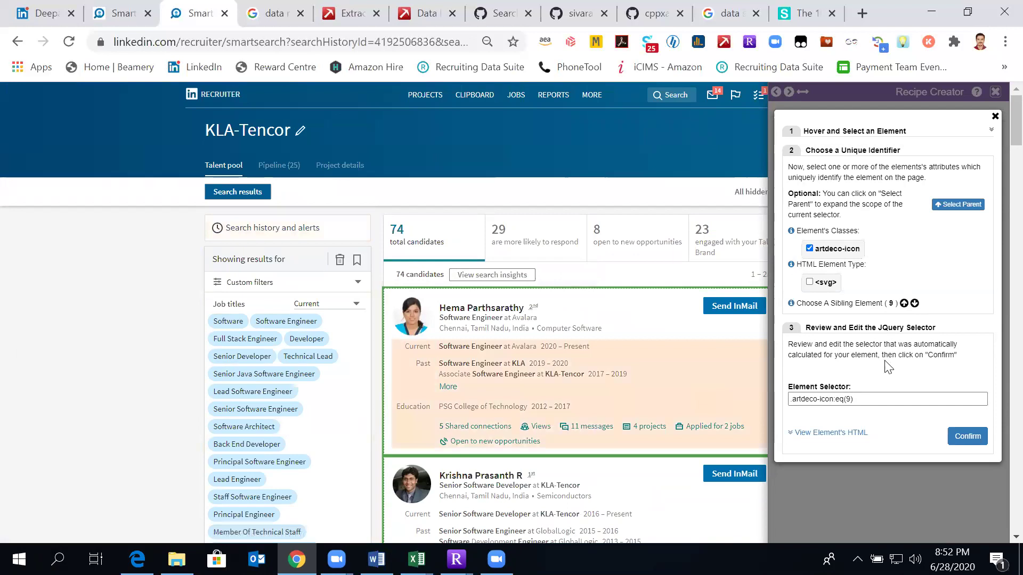
- Raise the artdeco-icon sibling element number to 15 and reduce the browser's page zoom to fit more of the results
{"action": "left_click", "coordinate": [905, 303]}
{"action": "left_click", "coordinate": [906, 304]}
{"action": "left_click", "coordinate": [906, 304]}
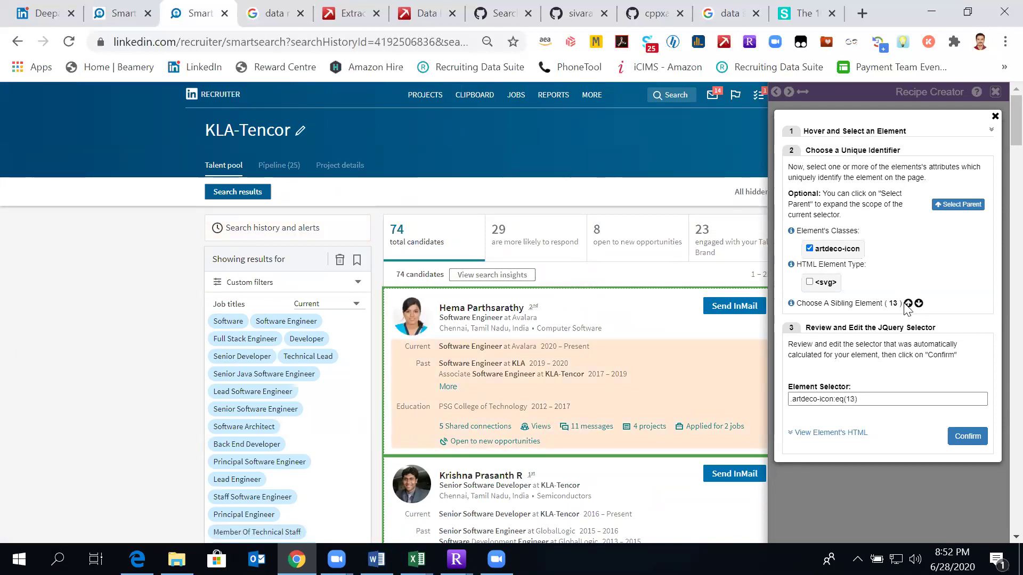
{"action": "left_click", "coordinate": [907, 304]}
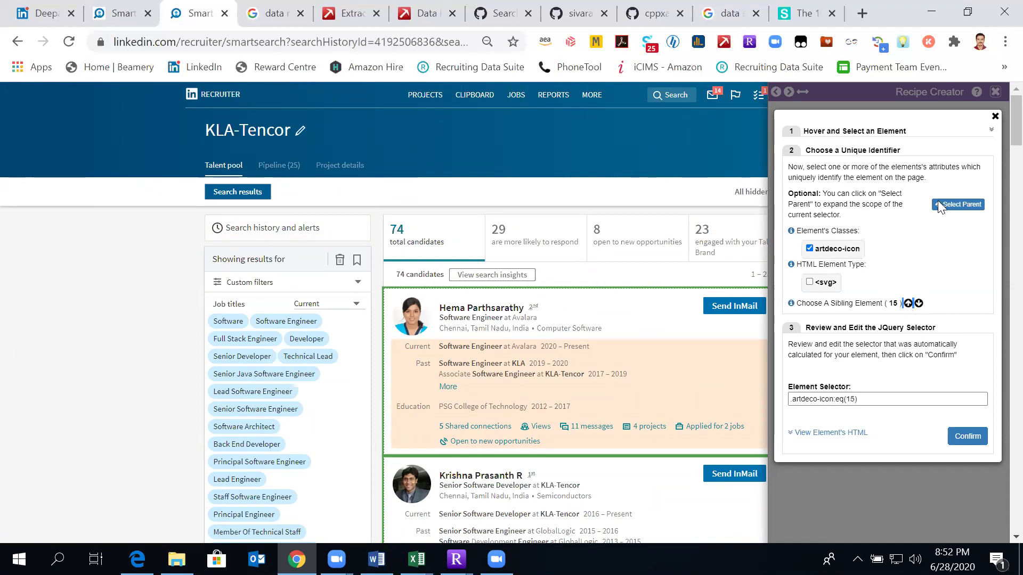
{"action": "left_click", "coordinate": [1002, 43]}
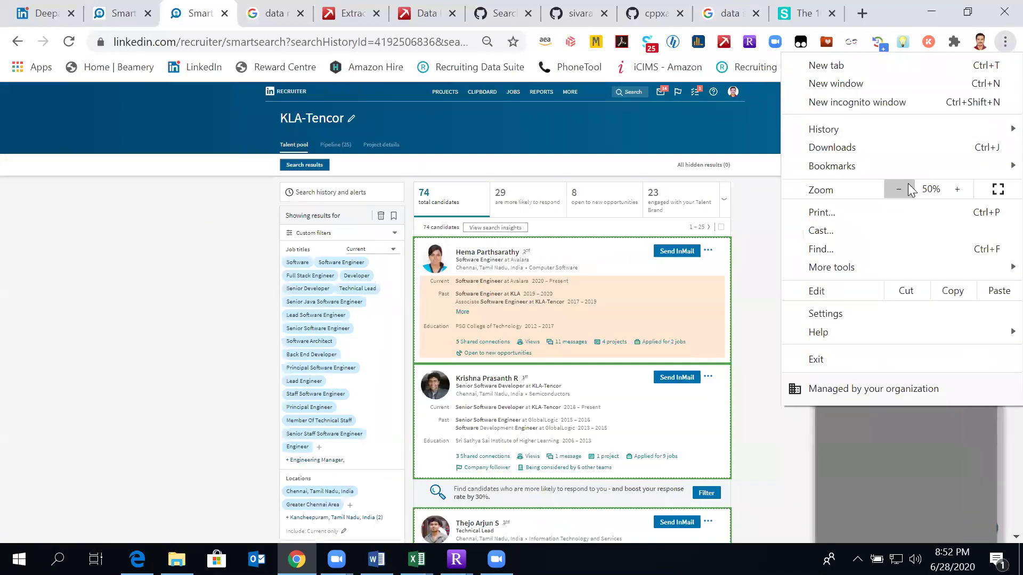
{"action": "left_click", "coordinate": [908, 189]}
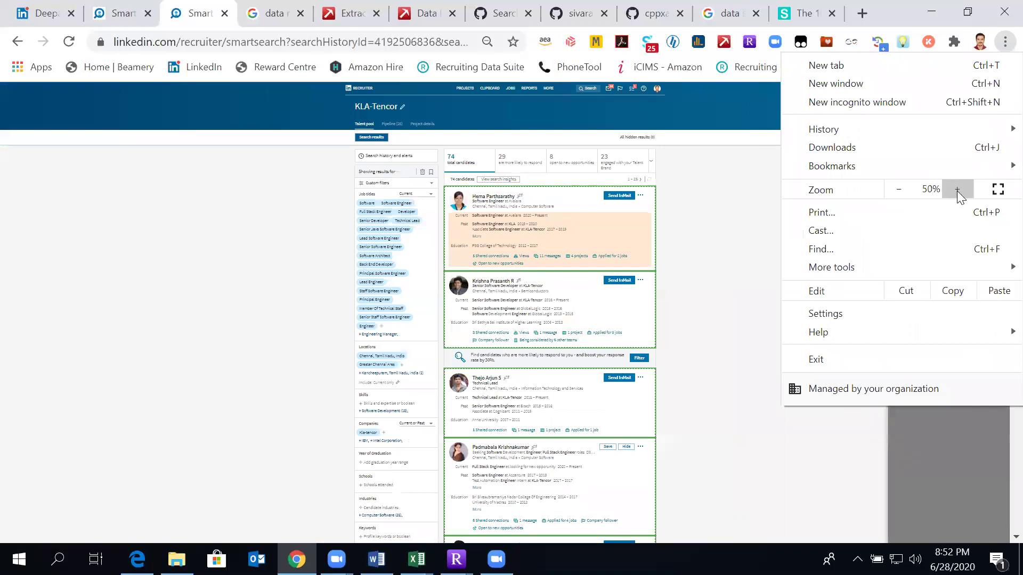
{"action": "left_click", "coordinate": [805, 453]}
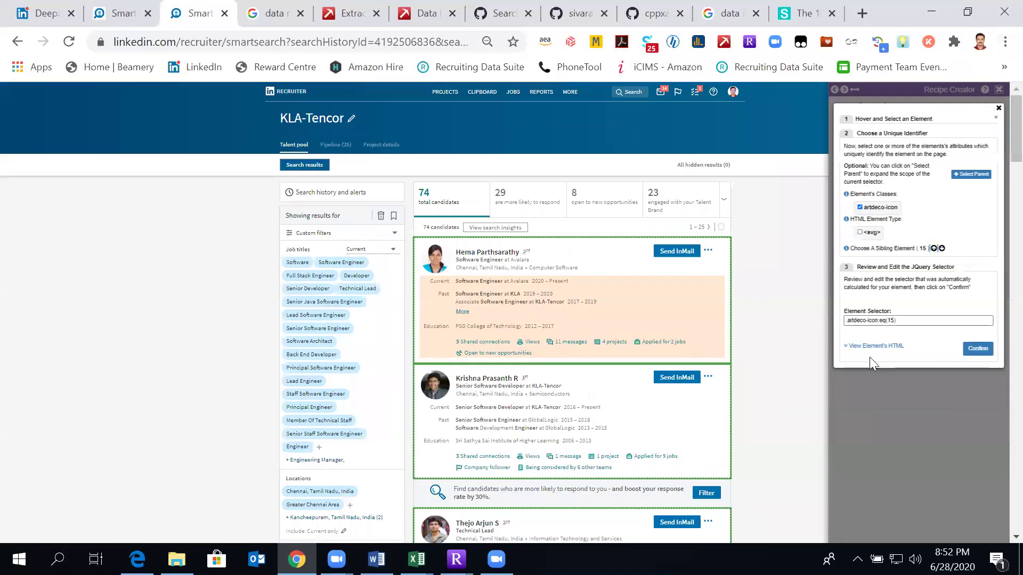
- Advance the sibling element number to 47 and step back to 46, checking the selected icons in the Locations filter
{"action": "left_click", "coordinate": [934, 249]}
{"action": "double_click", "coordinate": [934, 249]}
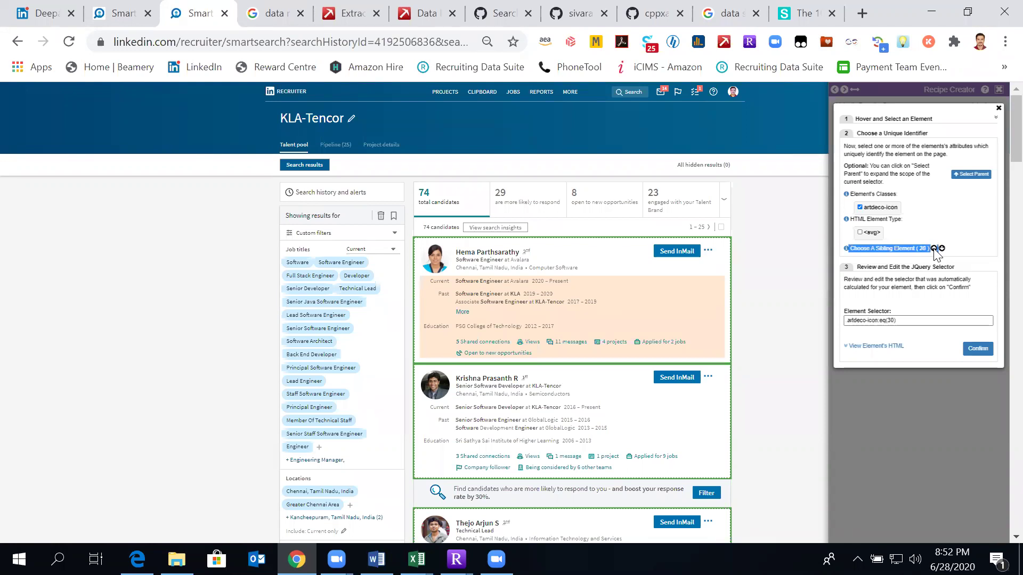
{"action": "left_click", "coordinate": [934, 249]}
{"action": "left_click", "coordinate": [934, 249]}
{"action": "left_click", "coordinate": [934, 249]}
{"action": "left_click", "coordinate": [934, 249]}
{"action": "left_click", "coordinate": [934, 249]}
{"action": "left_click", "coordinate": [934, 249]}
{"action": "left_click", "coordinate": [934, 248]}
{"action": "left_click", "coordinate": [934, 249]}
{"action": "left_click", "coordinate": [934, 248]}
{"action": "left_click", "coordinate": [941, 249]}
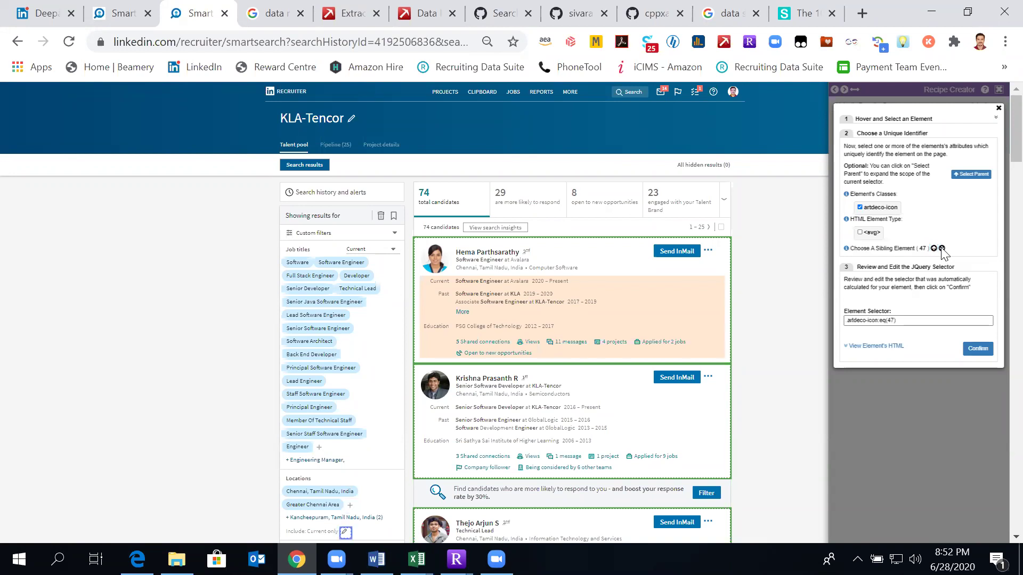
{"action": "left_click", "coordinate": [941, 249]}
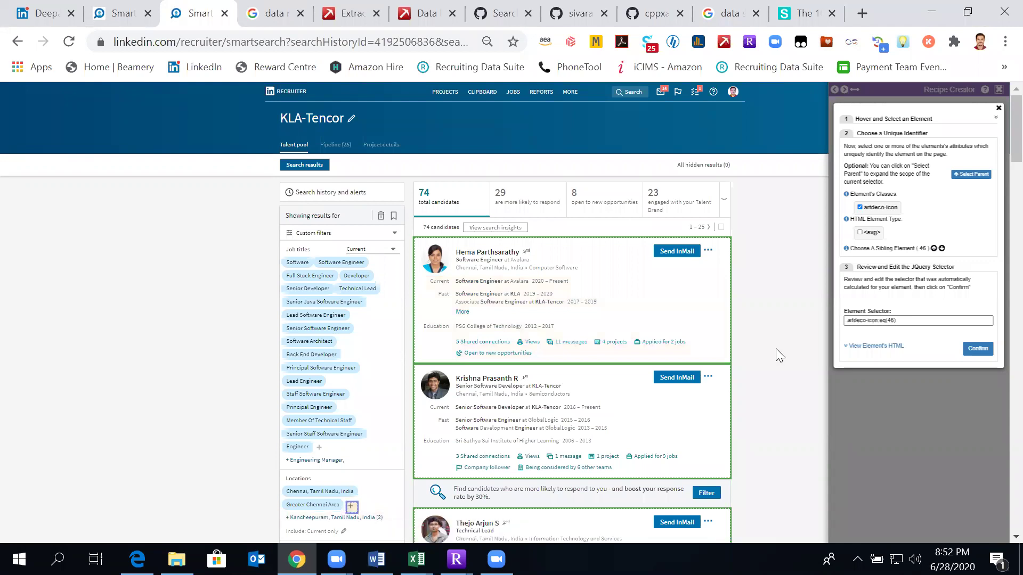
- Advance the sibling element number to 59, following the selected icon down the search filters to Fields of study
{"action": "left_click", "coordinate": [934, 248]}
{"action": "left_click", "coordinate": [934, 249]}
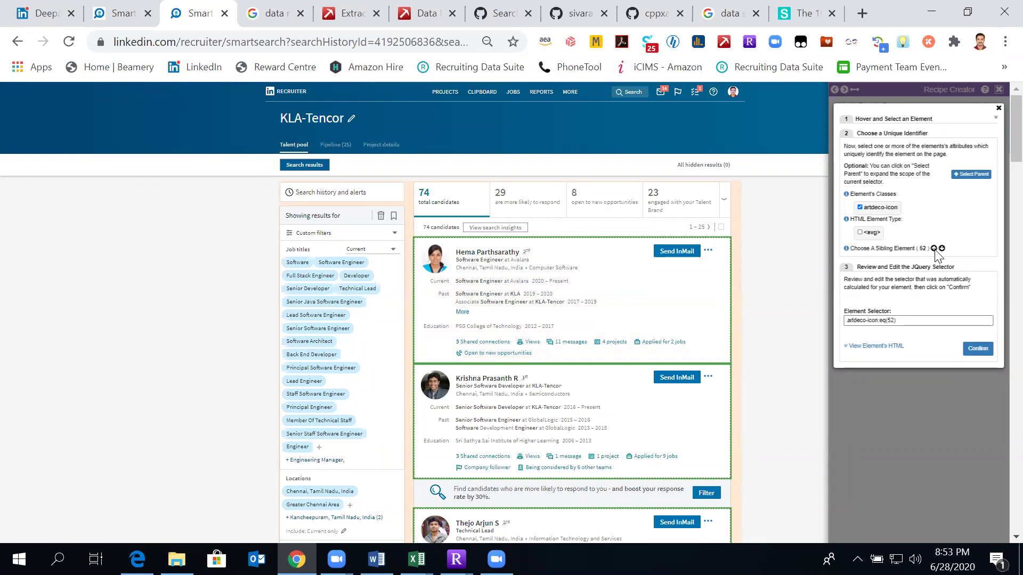
{"action": "scroll", "coordinate": [789, 332], "scroll_direction": "down", "scroll_amount": 10}
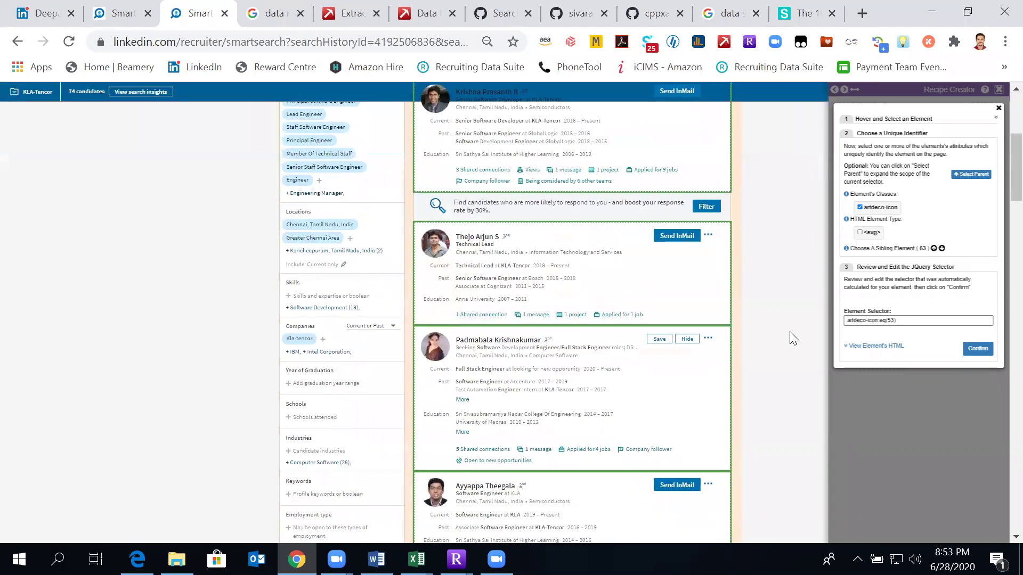
{"action": "left_click", "coordinate": [934, 249]}
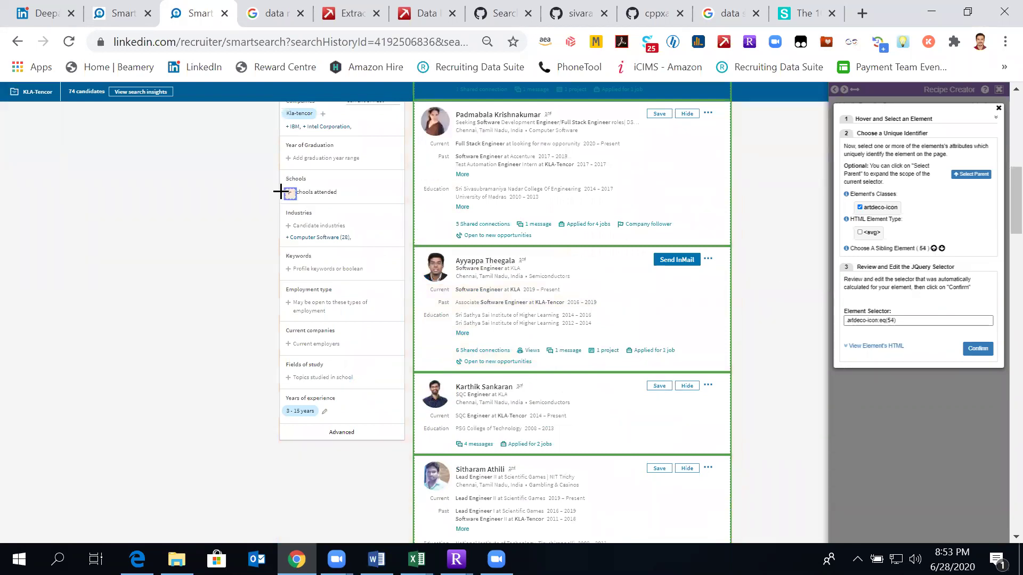
{"action": "left_click", "coordinate": [934, 249]}
{"action": "left_click", "coordinate": [934, 248]}
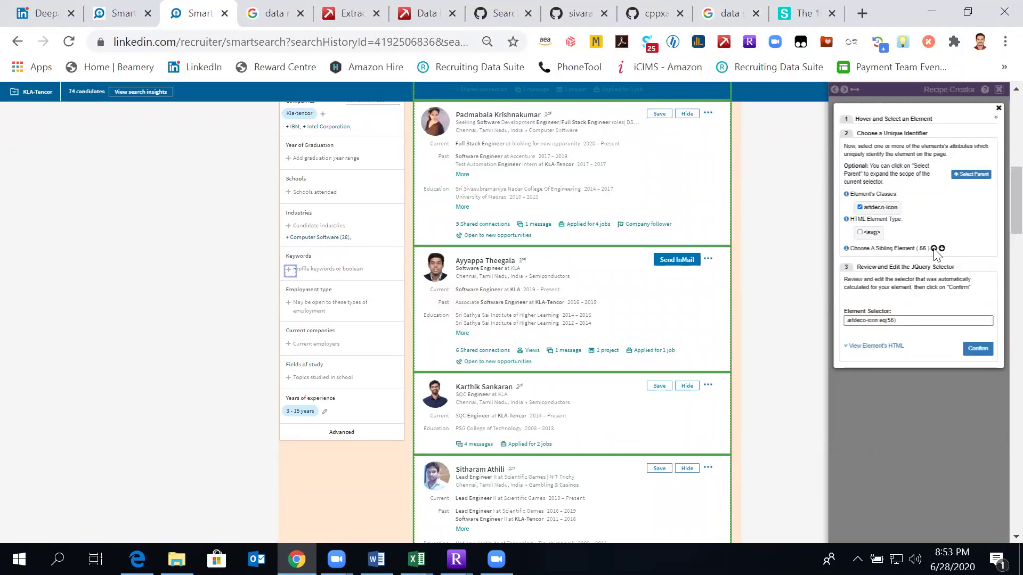
{"action": "left_click", "coordinate": [934, 249]}
{"action": "left_click", "coordinate": [934, 249]}
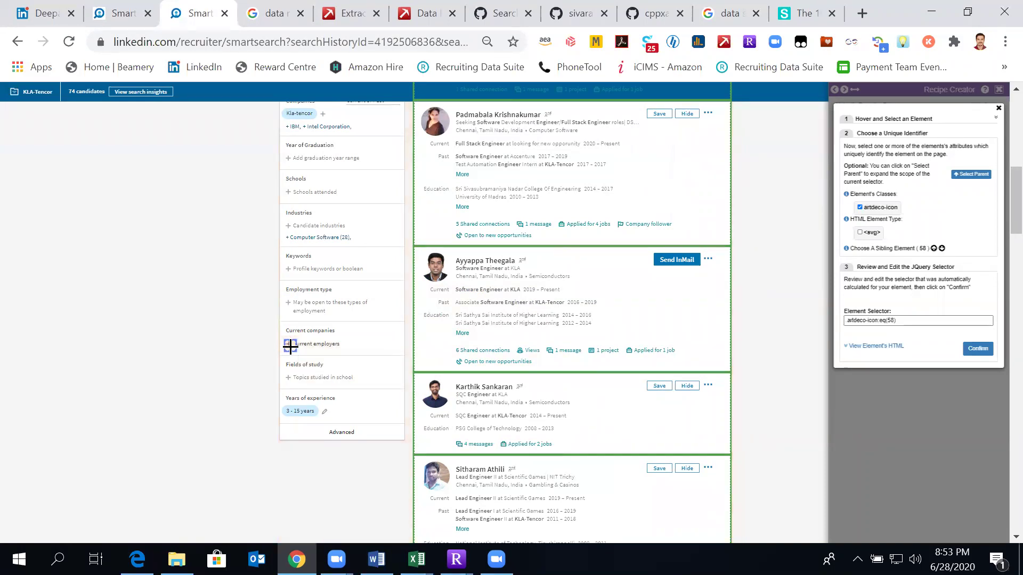
{"action": "left_click", "coordinate": [934, 249]}
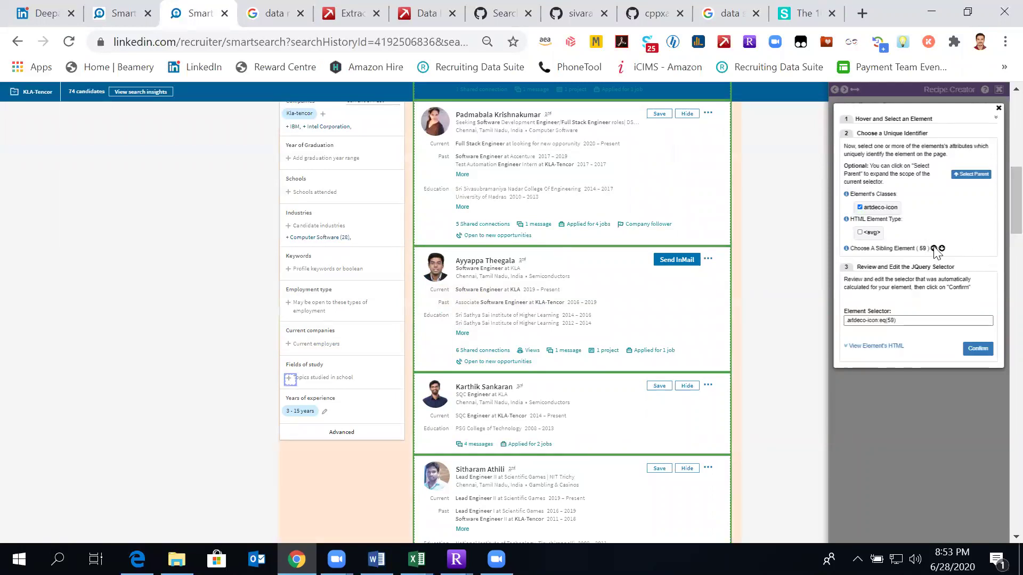
- Raise the sibling element number to 65, checking the selected icons around the candidate totals above the results
{"action": "left_click", "coordinate": [934, 248]}
{"action": "left_click", "coordinate": [934, 248]}
{"action": "left_click", "coordinate": [935, 248]}
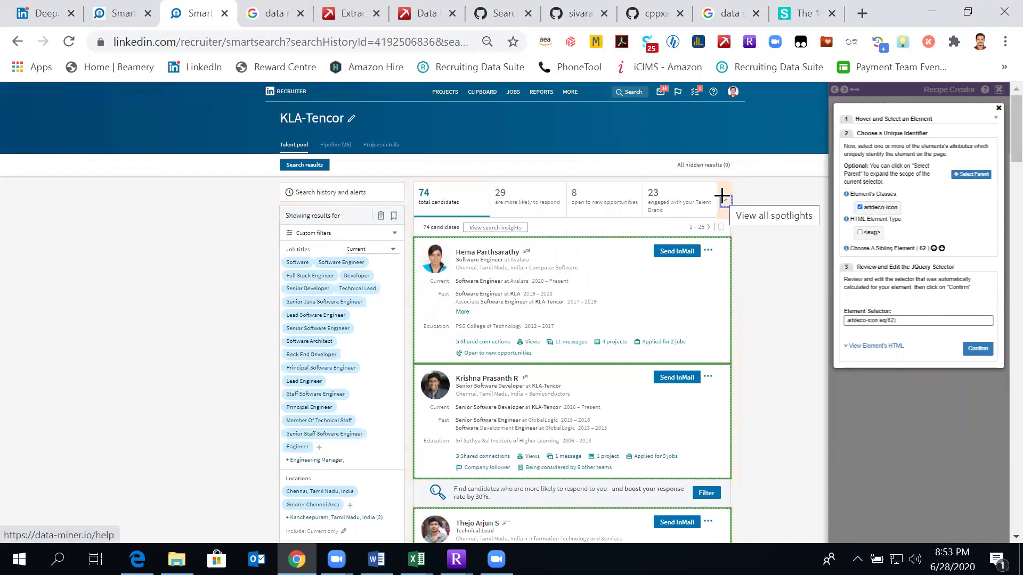
{"action": "left_click", "coordinate": [934, 248]}
{"action": "left_click", "coordinate": [935, 249]}
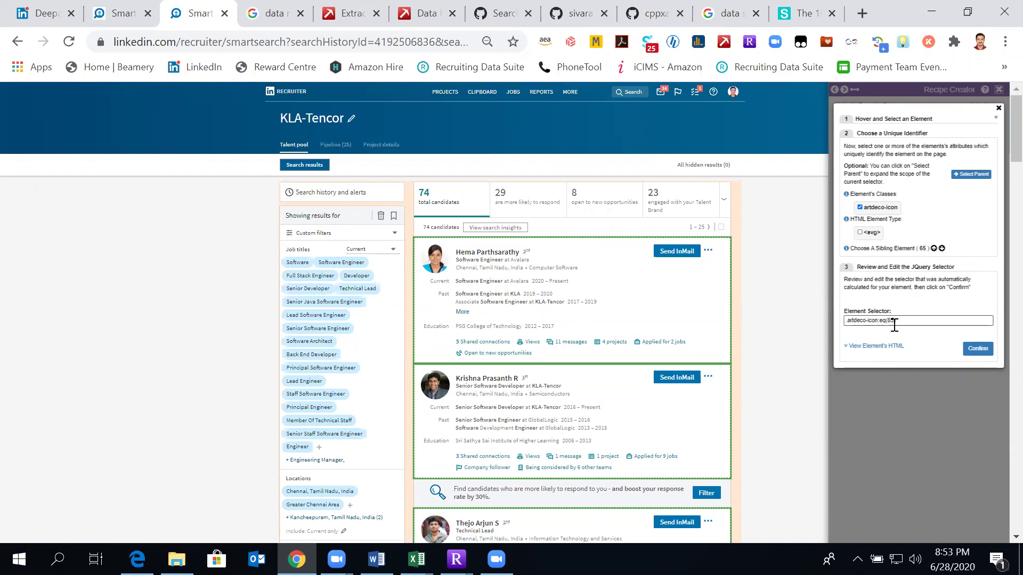
- Raise the sibling element number to 80 and locate the selected icon in the second candidate's card
{"action": "triple_click", "coordinate": [935, 248]}
{"action": "double_click", "coordinate": [934, 249]}
{"action": "double_click", "coordinate": [935, 249]}
{"action": "triple_click", "coordinate": [934, 248]}
{"action": "double_click", "coordinate": [934, 248]}
{"action": "left_click", "coordinate": [934, 248]}
{"action": "scroll", "coordinate": [806, 319], "scroll_direction": "down", "scroll_amount": 3}
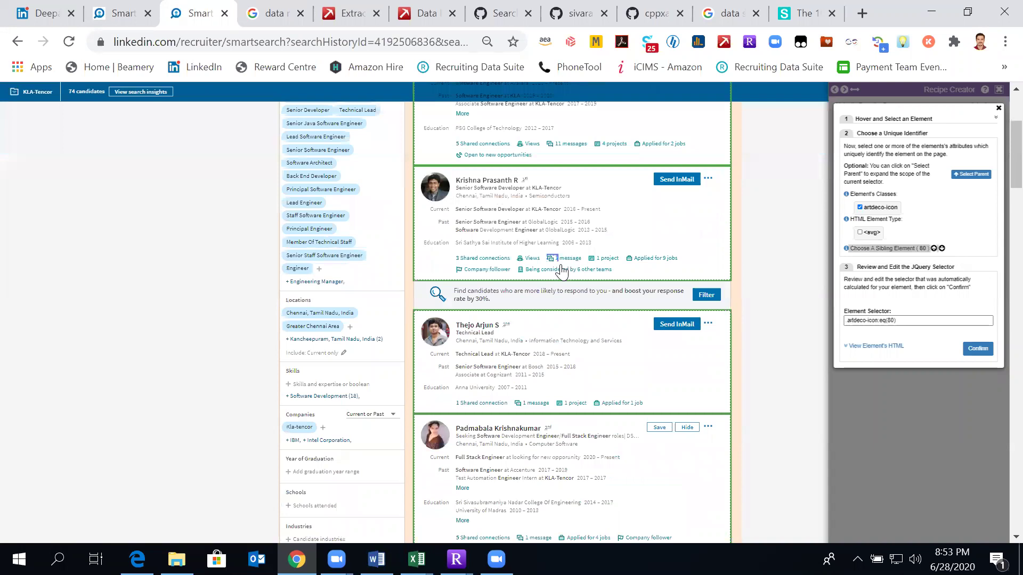
- Raise the sibling element number to 94 and locate the selected icon further down the candidate list
{"action": "double_click", "coordinate": [934, 248]}
{"action": "double_click", "coordinate": [934, 248]}
{"action": "left_click", "coordinate": [934, 248]}
{"action": "left_click", "coordinate": [934, 249]}
{"action": "double_click", "coordinate": [934, 248]}
{"action": "double_click", "coordinate": [934, 248]}
{"action": "double_click", "coordinate": [934, 248]}
{"action": "double_click", "coordinate": [934, 248]}
{"action": "scroll", "coordinate": [814, 341], "scroll_direction": "down", "scroll_amount": 10}
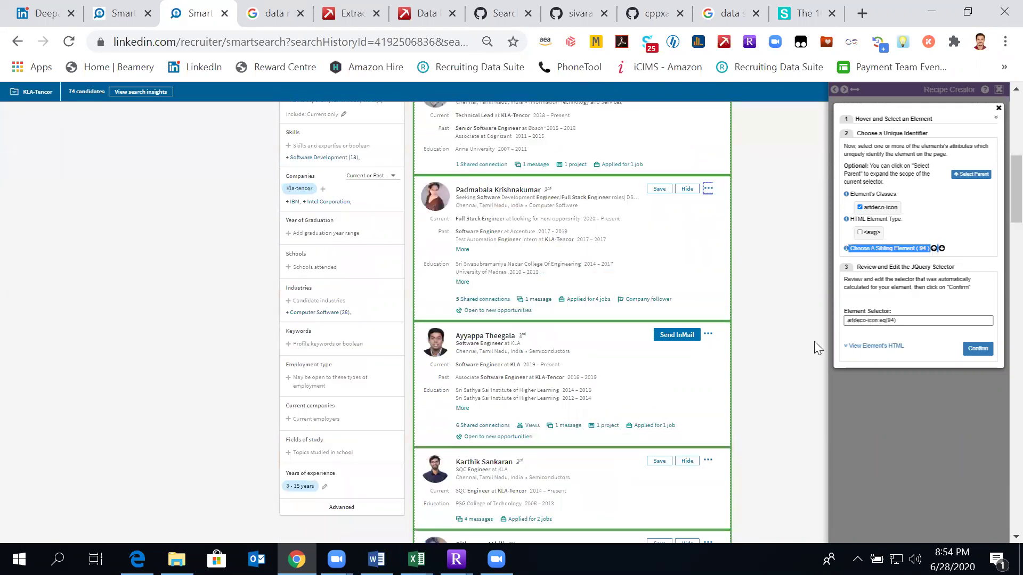
- Raise the sibling element number to 109 and check how far the selected icon is from the pagination arrow
{"action": "left_click", "coordinate": [934, 248]}
{"action": "double_click", "coordinate": [934, 249]}
{"action": "double_click", "coordinate": [934, 248]}
{"action": "double_click", "coordinate": [934, 248]}
{"action": "double_click", "coordinate": [934, 249]}
{"action": "double_click", "coordinate": [937, 249]}
{"action": "left_click", "coordinate": [936, 248]}
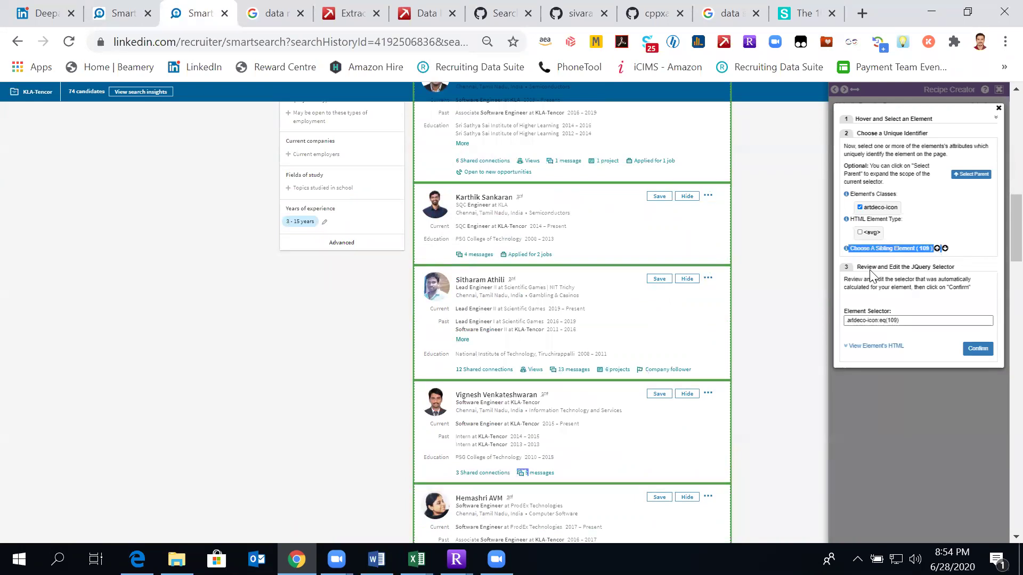
{"action": "scroll", "coordinate": [746, 328], "scroll_direction": "down", "scroll_amount": 6}
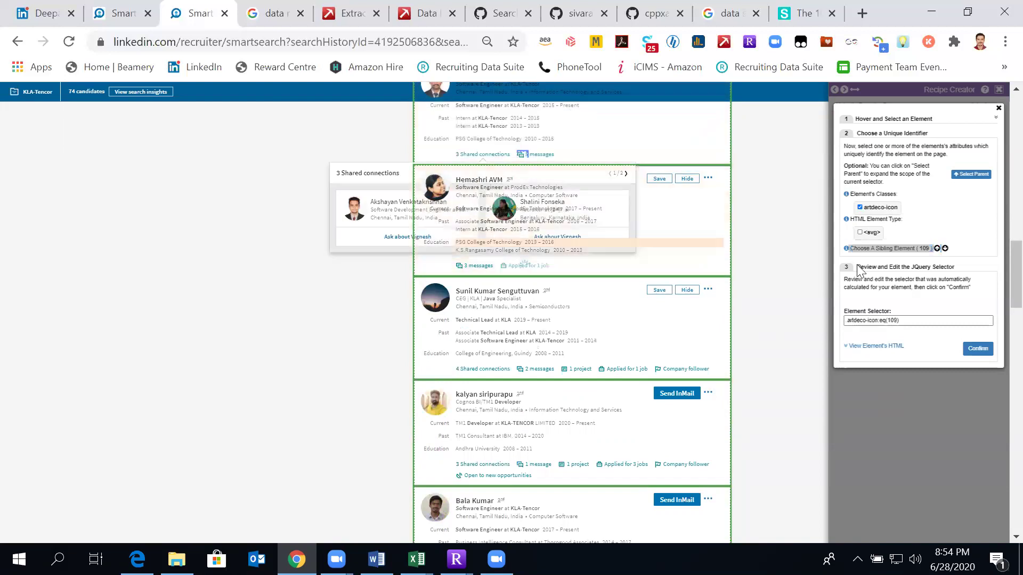
- Step the sibling element number up through 112 and 114 to 120, tracking the selected icon along the candidate cards
{"action": "left_click", "coordinate": [937, 248]}
{"action": "left_click", "coordinate": [936, 248]}
{"action": "left_click", "coordinate": [937, 248]}
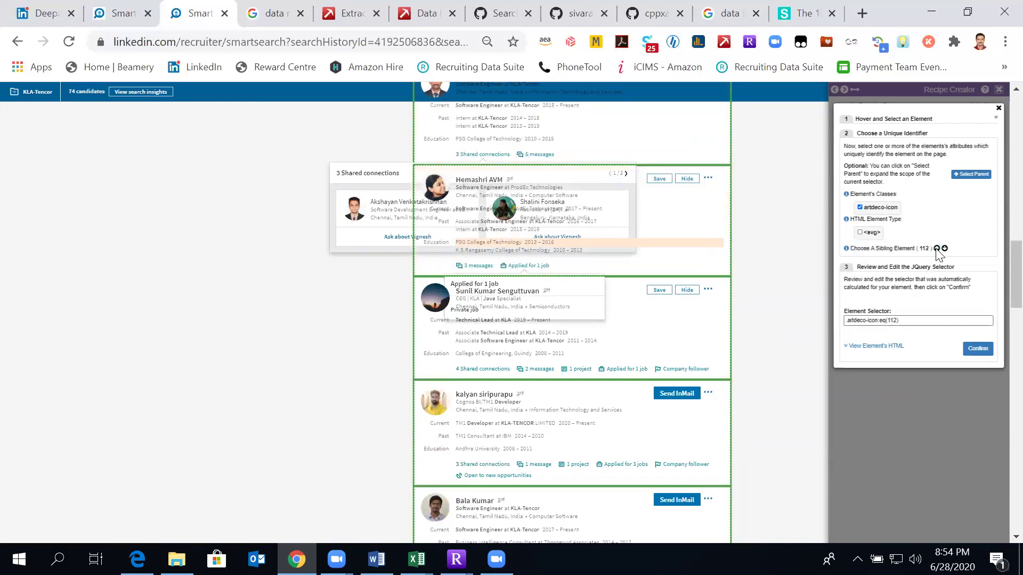
{"action": "left_click", "coordinate": [936, 249]}
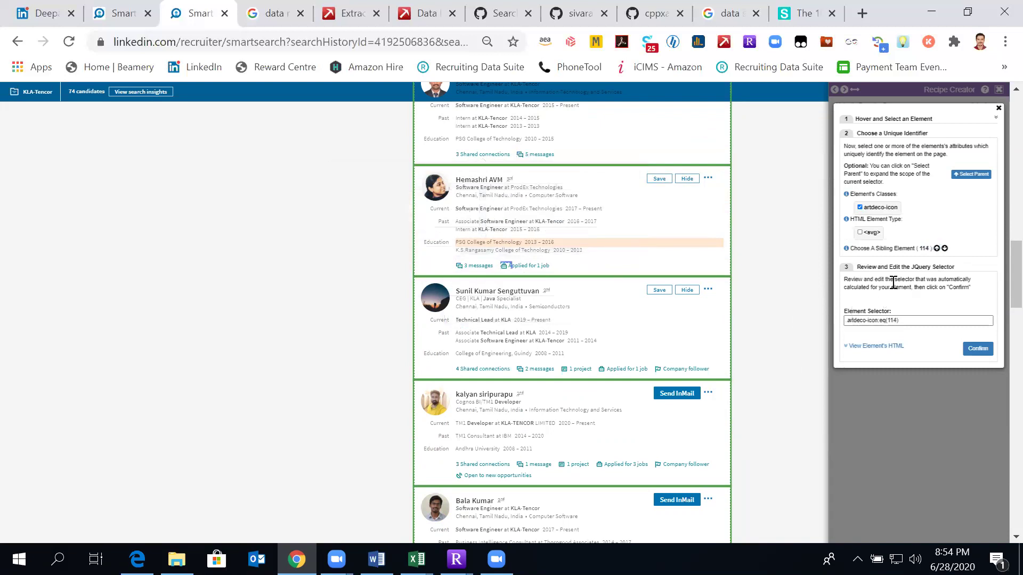
{"action": "left_click", "coordinate": [937, 248]}
{"action": "left_click", "coordinate": [936, 249]}
{"action": "left_click", "coordinate": [937, 248]}
{"action": "left_click", "coordinate": [937, 248]}
{"action": "left_click", "coordinate": [936, 248]}
{"action": "scroll", "coordinate": [800, 351], "scroll_direction": "down", "scroll_amount": 3}
{"action": "scroll", "coordinate": [800, 350], "scroll_direction": "down", "scroll_amount": 2}
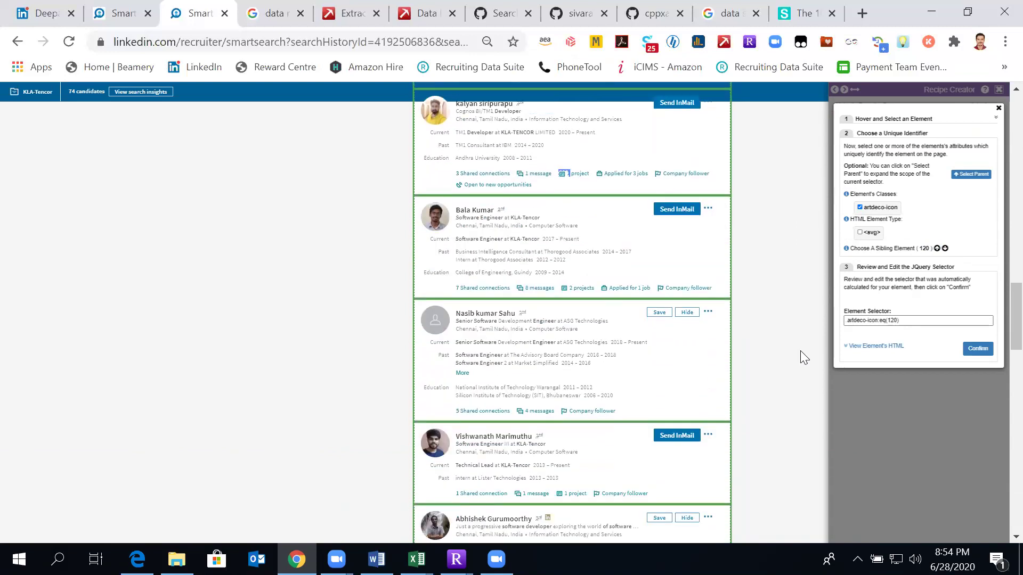
- Raise the sibling element number to 134 and find the selected icon in the candidate list
{"action": "left_click", "coordinate": [936, 248]}
{"action": "left_click", "coordinate": [937, 248]}
{"action": "left_click", "coordinate": [937, 249]}
{"action": "left_click", "coordinate": [936, 248]}
{"action": "left_click", "coordinate": [936, 248]}
{"action": "left_click", "coordinate": [936, 248]}
{"action": "left_click", "coordinate": [937, 248]}
{"action": "left_click", "coordinate": [937, 248]}
{"action": "left_click", "coordinate": [936, 249]}
{"action": "left_click", "coordinate": [937, 248]}
{"action": "left_click", "coordinate": [937, 248]}
{"action": "left_click", "coordinate": [937, 248]}
{"action": "left_click", "coordinate": [936, 248]}
{"action": "left_click", "coordinate": [936, 248]}
{"action": "scroll", "coordinate": [768, 332], "scroll_direction": "down", "scroll_amount": 7}
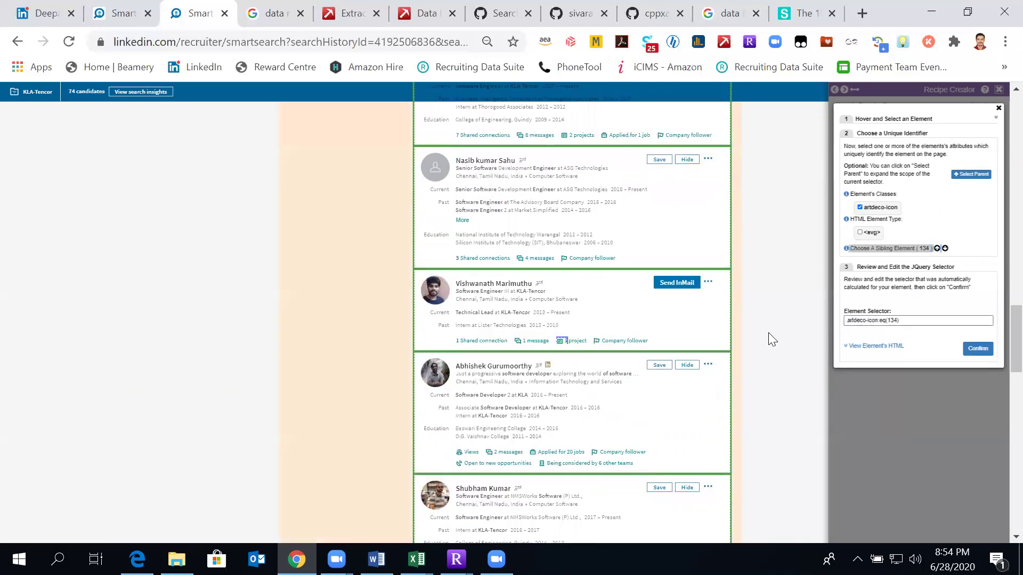
- Raise the sibling element number to 153, moving the selection towards the end of the results page
{"action": "left_click", "coordinate": [938, 249]}
{"action": "left_click", "coordinate": [938, 249]}
{"action": "left_click", "coordinate": [938, 249]}
{"action": "left_click", "coordinate": [937, 249]}
{"action": "left_click", "coordinate": [938, 248]}
{"action": "left_click", "coordinate": [938, 249]}
{"action": "left_click", "coordinate": [938, 249]}
{"action": "left_click", "coordinate": [938, 249]}
{"action": "left_click", "coordinate": [938, 248]}
{"action": "left_click", "coordinate": [938, 248]}
{"action": "left_click", "coordinate": [938, 249]}
{"action": "left_click", "coordinate": [938, 249]}
{"action": "left_click", "coordinate": [938, 249]}
{"action": "left_click", "coordinate": [938, 249]}
{"action": "left_click", "coordinate": [938, 248]}
{"action": "left_click", "coordinate": [937, 249]}
{"action": "left_click", "coordinate": [938, 249]}
{"action": "left_click", "coordinate": [938, 249]}
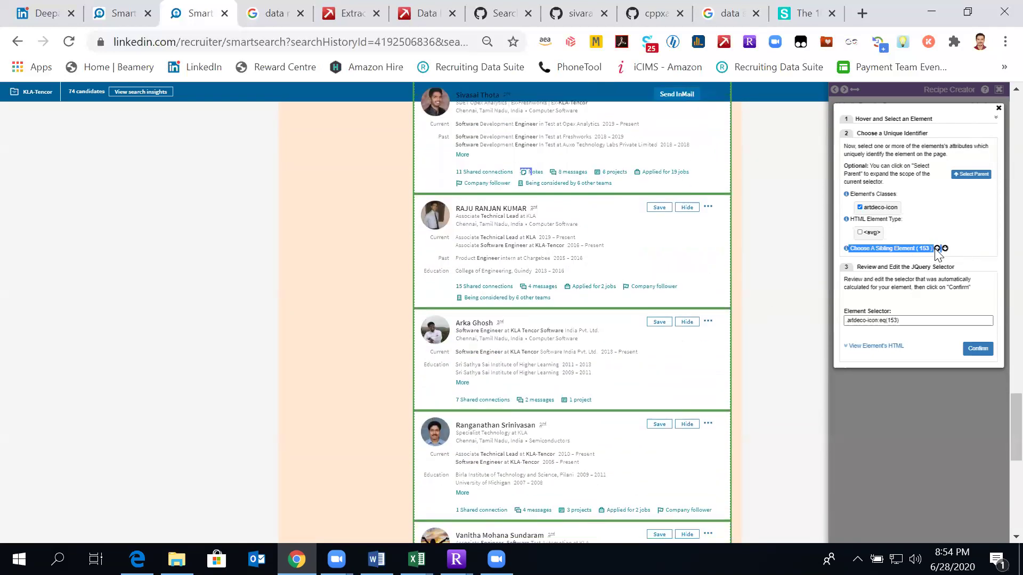
- Raise the sibling element number to 166 and check which candidate card holds the selected icon
{"action": "left_click", "coordinate": [938, 249]}
{"action": "left_click", "coordinate": [938, 249]}
{"action": "left_click", "coordinate": [937, 249]}
{"action": "left_click", "coordinate": [938, 249]}
{"action": "left_click", "coordinate": [938, 249]}
{"action": "left_click", "coordinate": [938, 249]}
{"action": "left_click", "coordinate": [938, 249]}
{"action": "left_click", "coordinate": [938, 249]}
{"action": "left_click", "coordinate": [937, 249]}
{"action": "left_click", "coordinate": [937, 249]}
{"action": "left_click", "coordinate": [938, 249]}
{"action": "left_click", "coordinate": [938, 249]}
{"action": "left_click", "coordinate": [938, 249]}
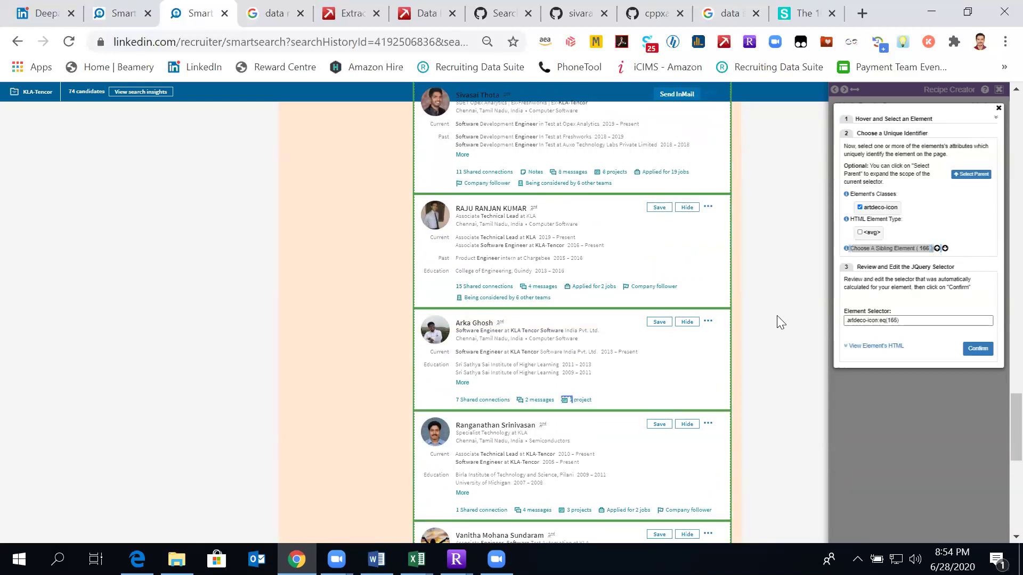
- Raise the sibling element number to 180 and compare the selected icon's position with the next-page arrow below the candidates
{"action": "left_click", "coordinate": [938, 248]}
{"action": "triple_click", "coordinate": [937, 249]}
{"action": "triple_click", "coordinate": [937, 249]}
{"action": "triple_click", "coordinate": [938, 248]}
{"action": "left_click", "coordinate": [938, 249]}
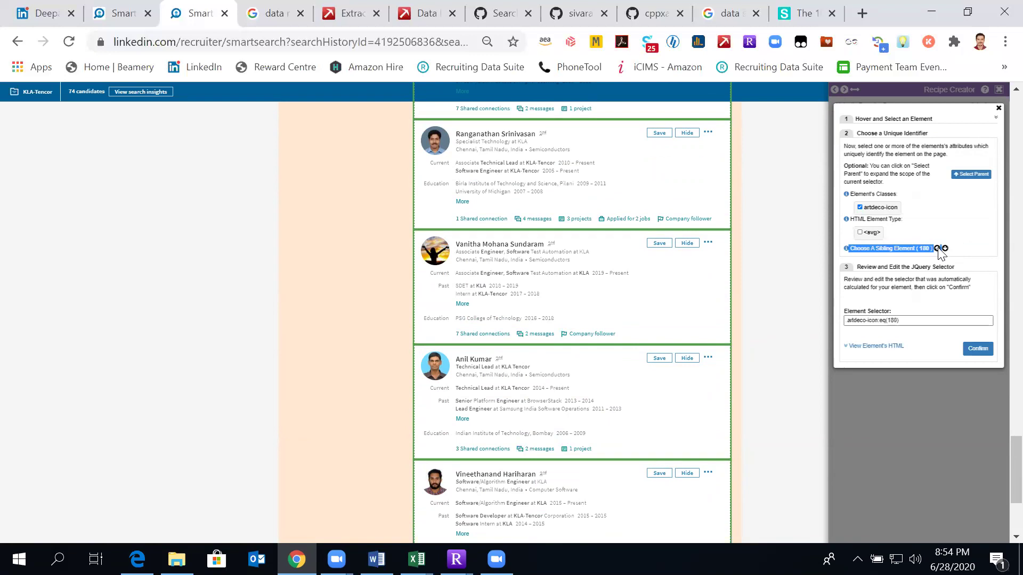
{"action": "scroll", "coordinate": [741, 323], "scroll_direction": "down", "scroll_amount": 4}
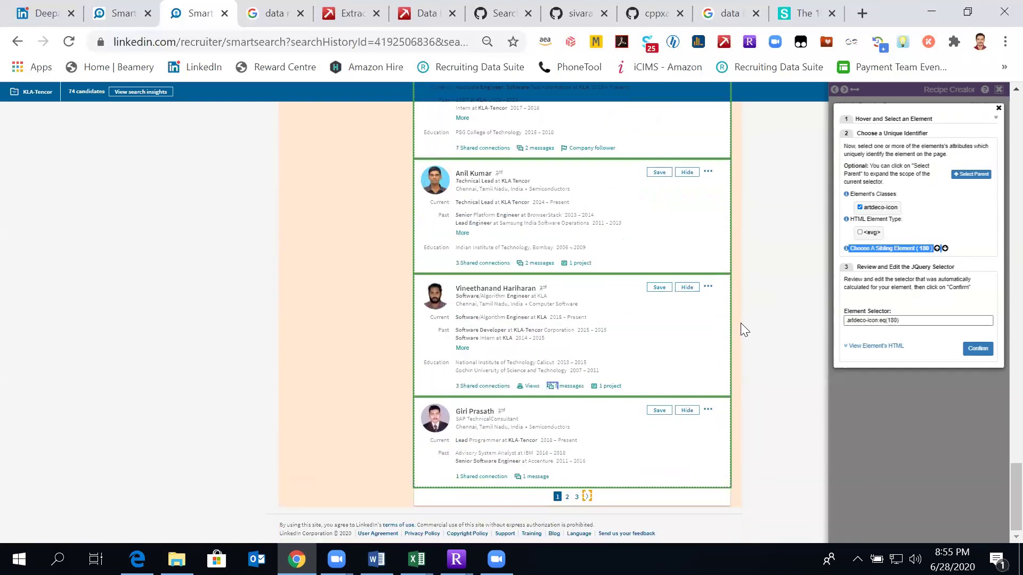
- Set the sibling element number to 185 so the selector targets the next-page arrow at the end of the results
{"action": "left_click", "coordinate": [937, 248]}
{"action": "left_click", "coordinate": [937, 249]}
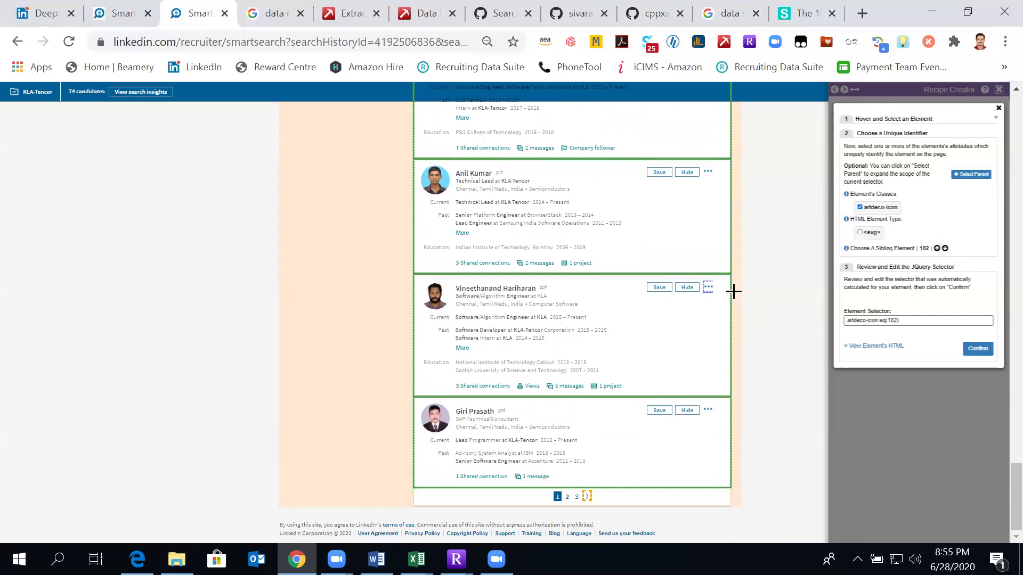
{"action": "left_click", "coordinate": [937, 249]}
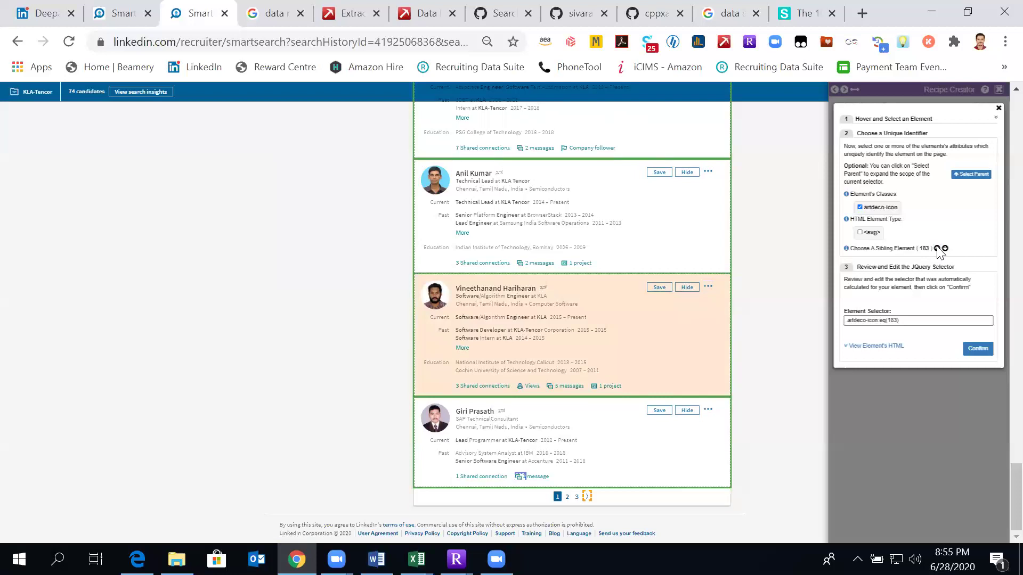
{"action": "left_click", "coordinate": [938, 248]}
{"action": "left_click", "coordinate": [937, 248]}
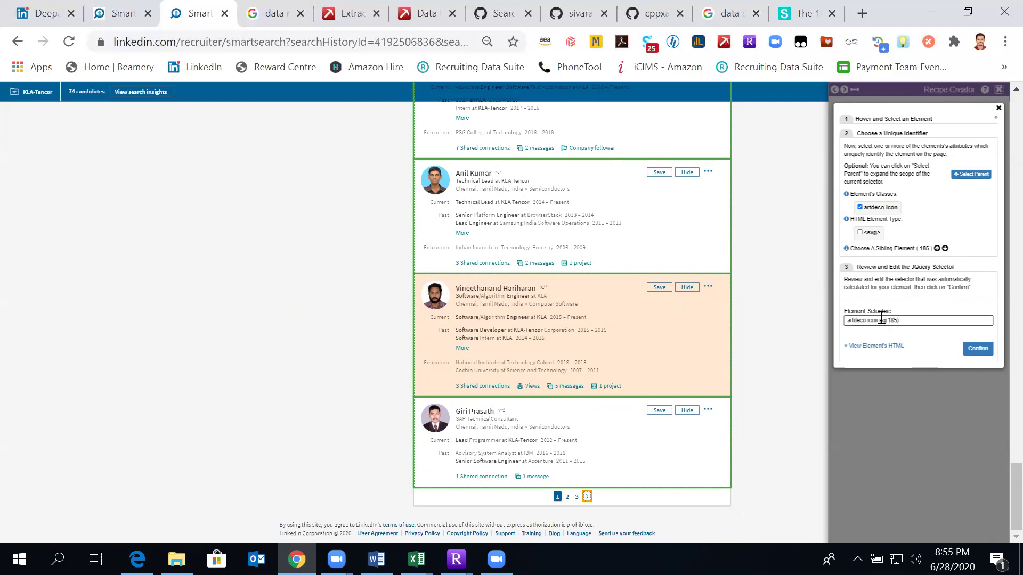
- Confirm .artdeco-icon:eq(185) as the navigation element selector and run the navigation test
{"action": "left_click", "coordinate": [974, 352]}
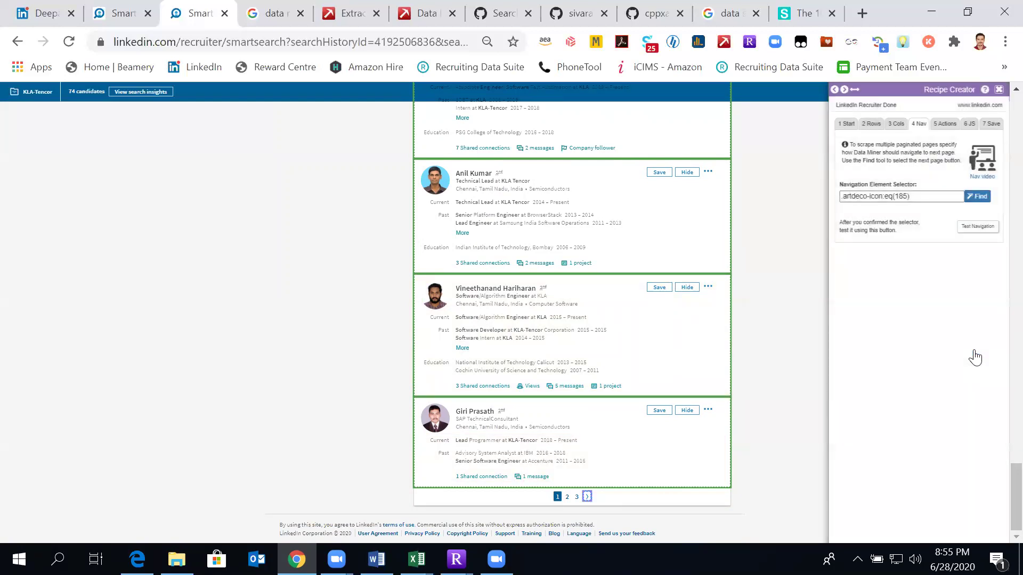
{"action": "left_click", "coordinate": [975, 228]}
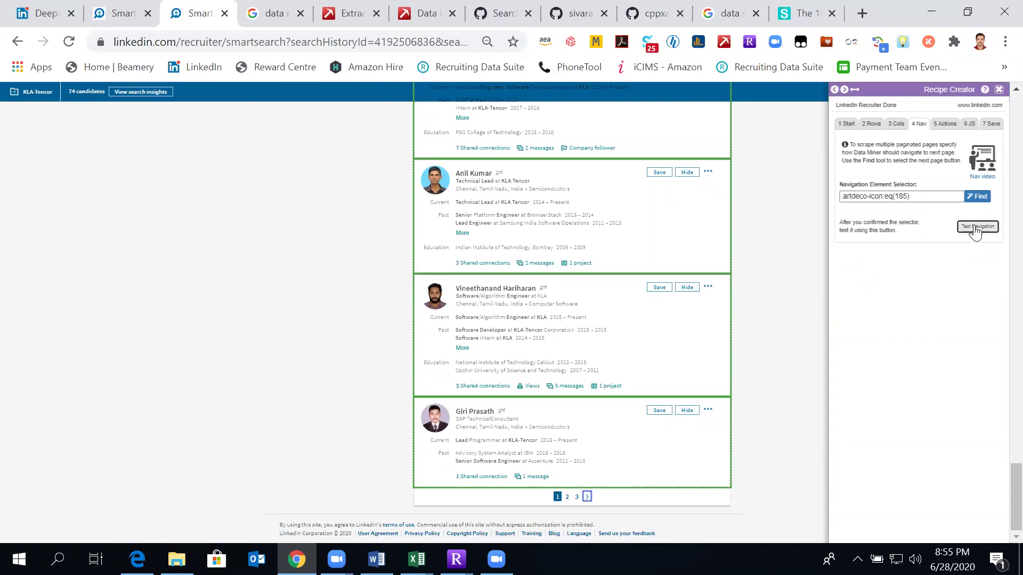
{"action": "left_click", "coordinate": [975, 228]}
{"action": "left_click", "coordinate": [975, 228]}
- Go to the second results page, examine the page arrows below the last candidate and reopen the element finder for the navigation selector
{"action": "left_click", "coordinate": [587, 497]}
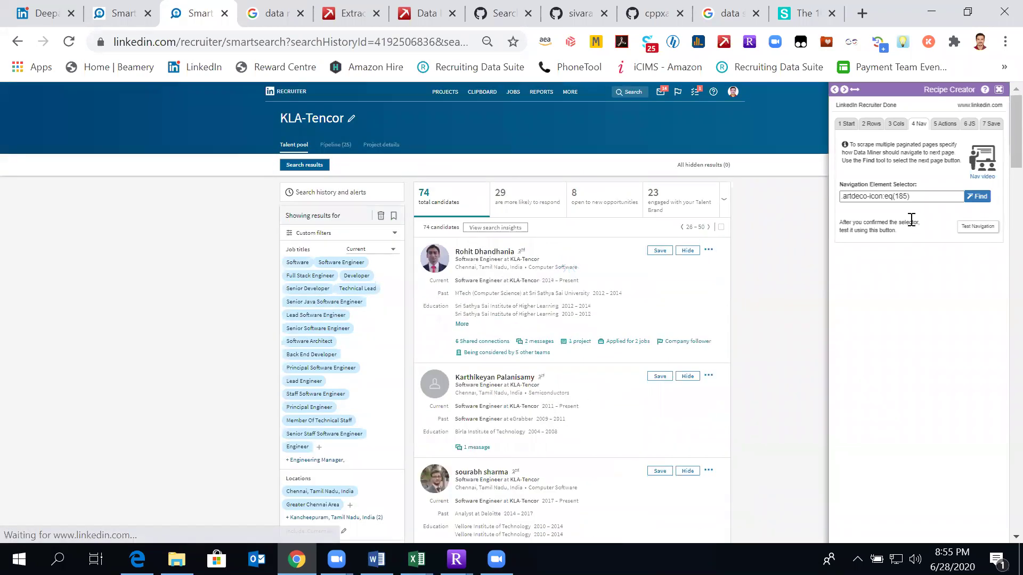
{"action": "left_click", "coordinate": [913, 196]}
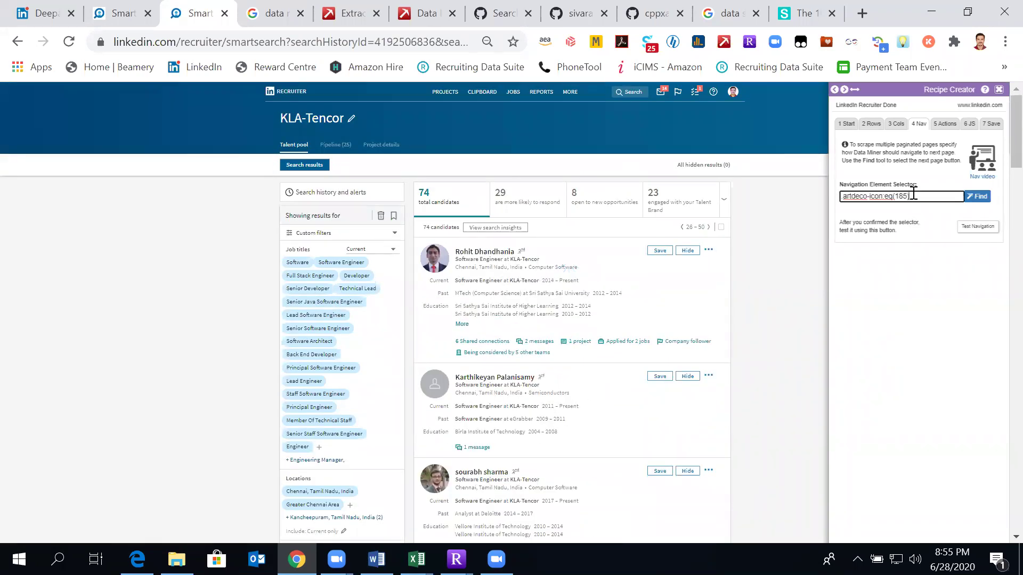
{"action": "scroll", "coordinate": [779, 335], "scroll_direction": "down", "scroll_amount": 10}
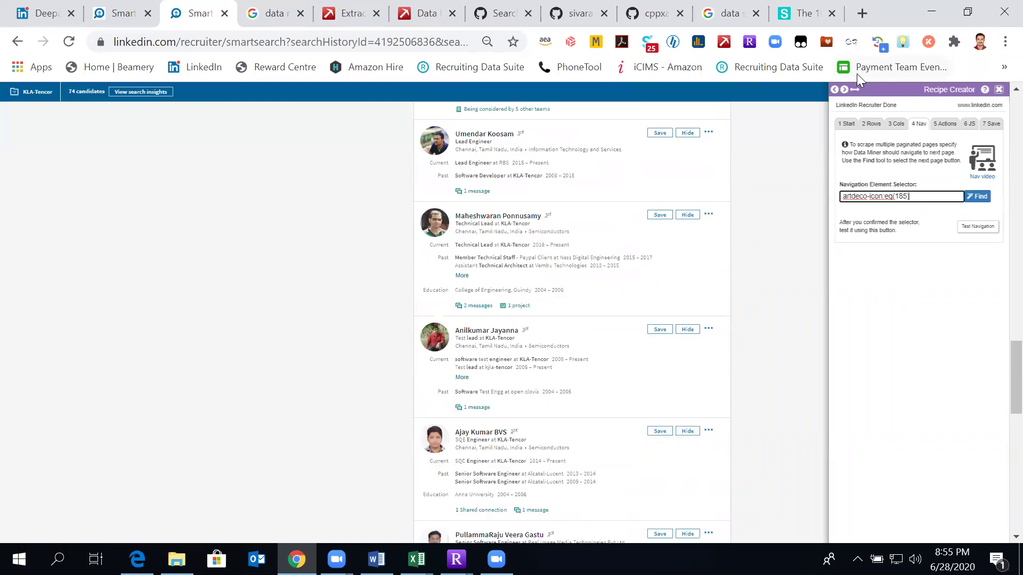
{"action": "scroll", "coordinate": [774, 297], "scroll_direction": "down", "scroll_amount": 10}
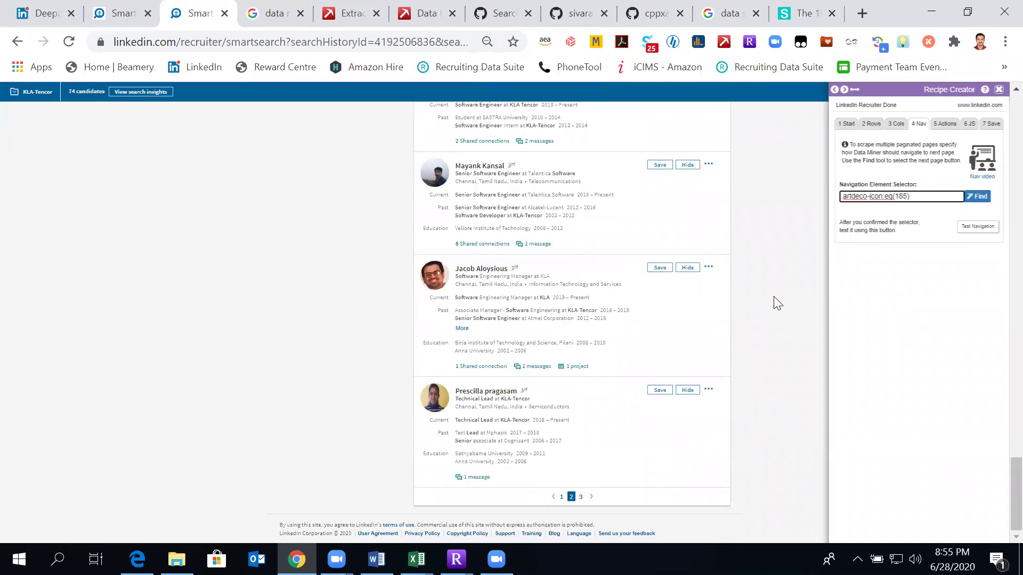
{"action": "left_click", "coordinate": [978, 196]}
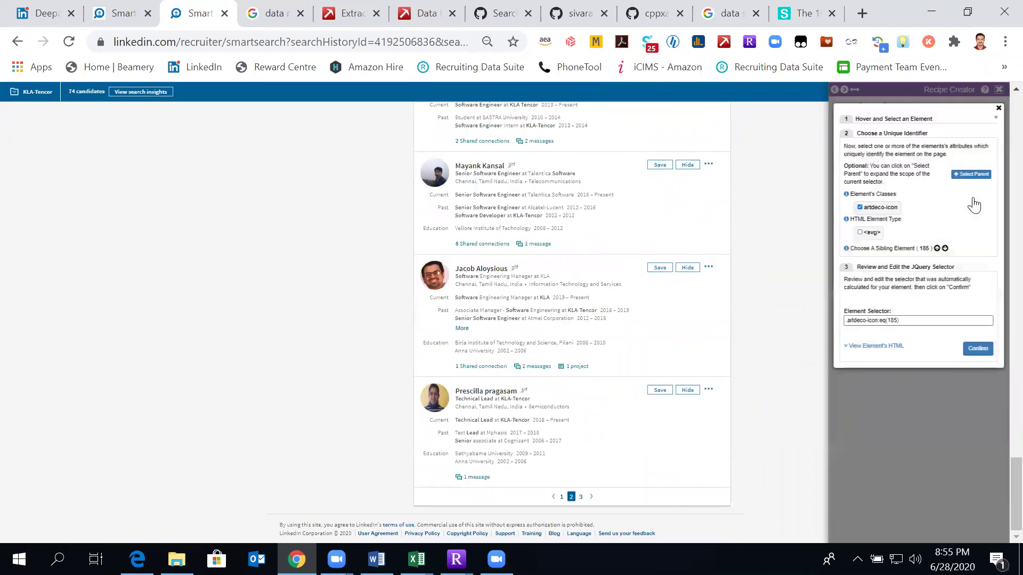
- Reselect the artdeco-icon class as the identifier and confirm .artdeco-icon as the navigation element selector
{"action": "left_click", "coordinate": [859, 208]}
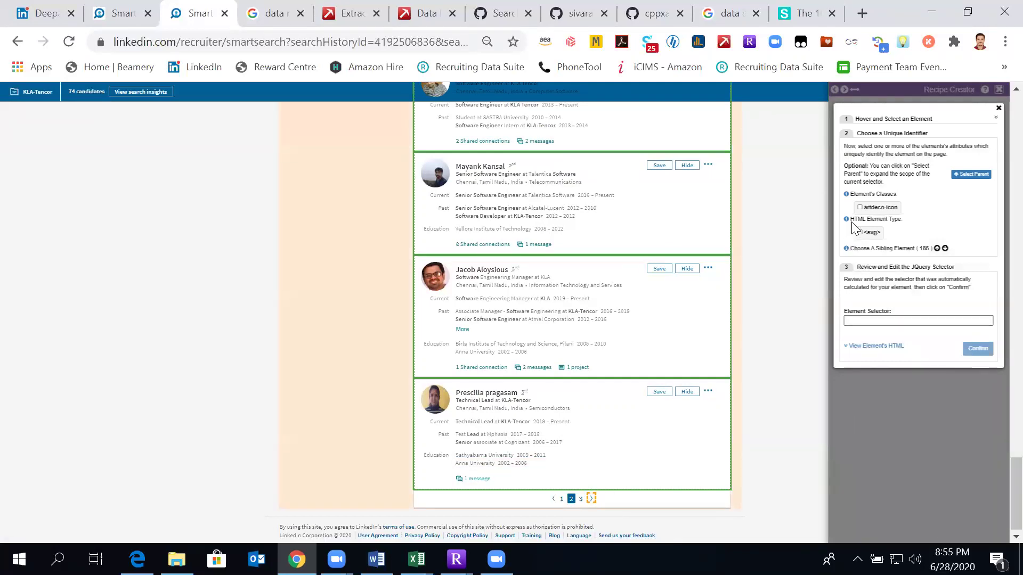
{"action": "left_click", "coordinate": [860, 208]}
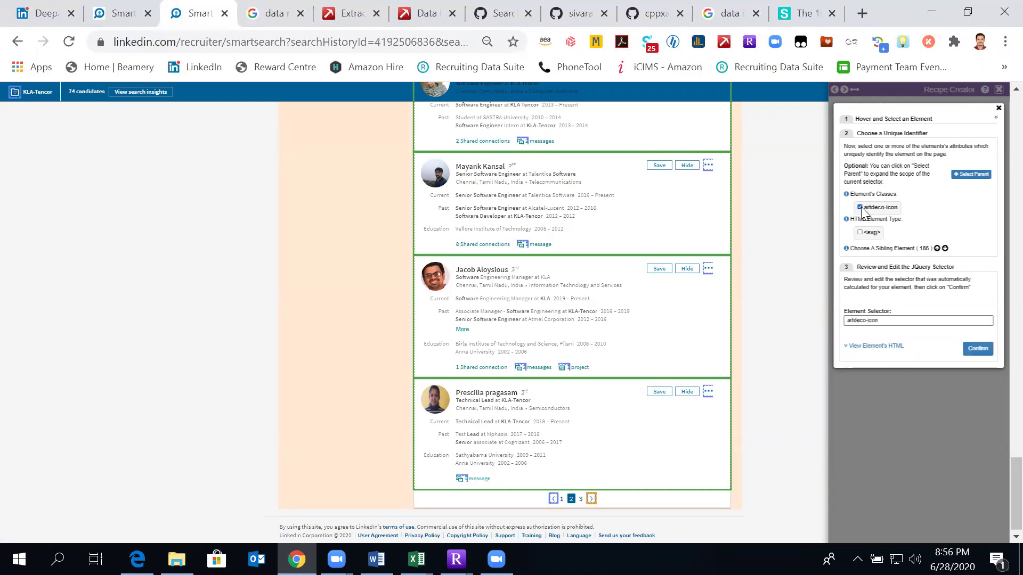
{"action": "left_click", "coordinate": [980, 349]}
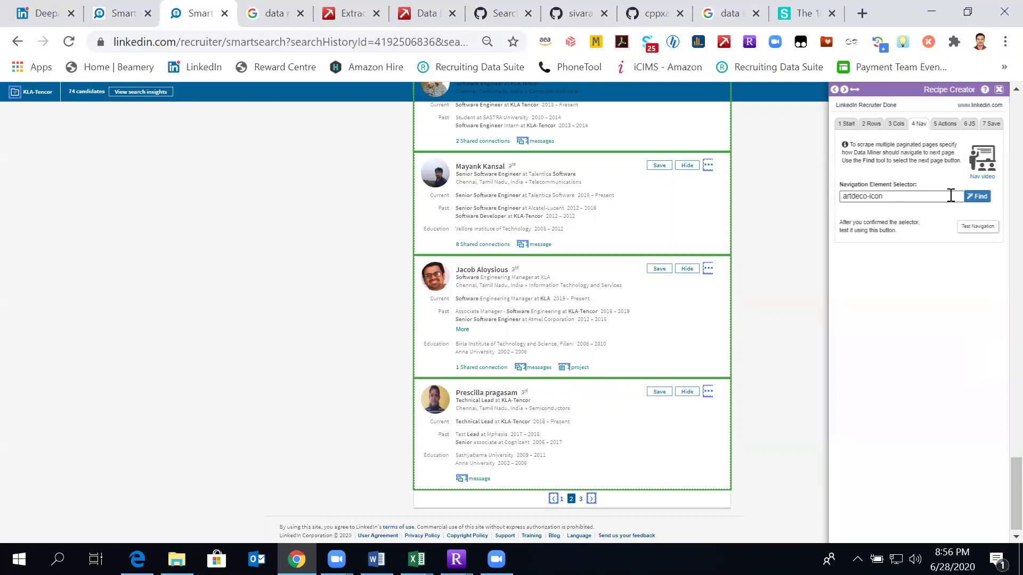
- Reopen the element finder and try sibling element numbers for artdeco-icon, going up to 194 and back down to 172
{"action": "left_click", "coordinate": [978, 197]}
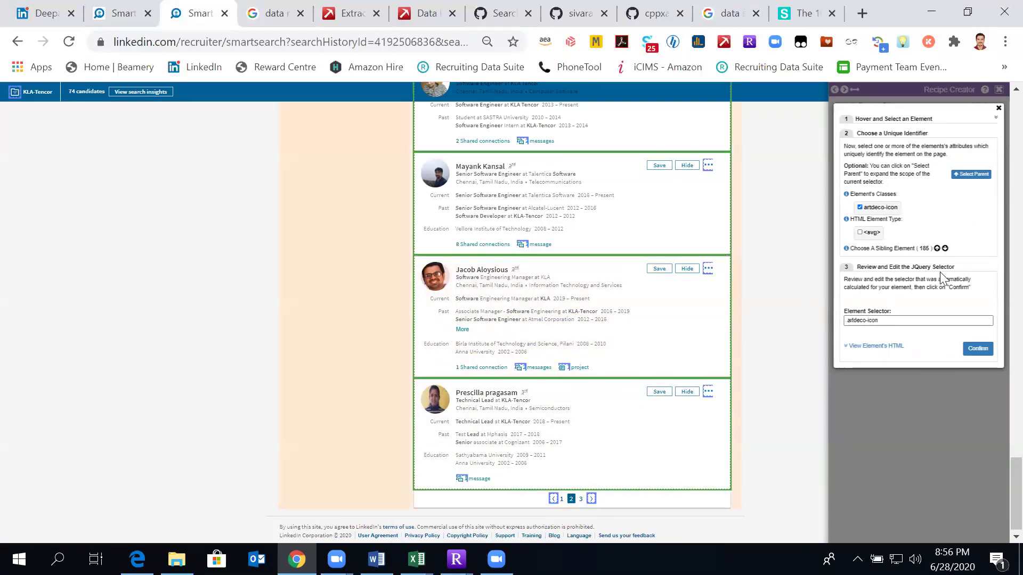
{"action": "left_click", "coordinate": [937, 248]}
{"action": "double_click", "coordinate": [938, 248]}
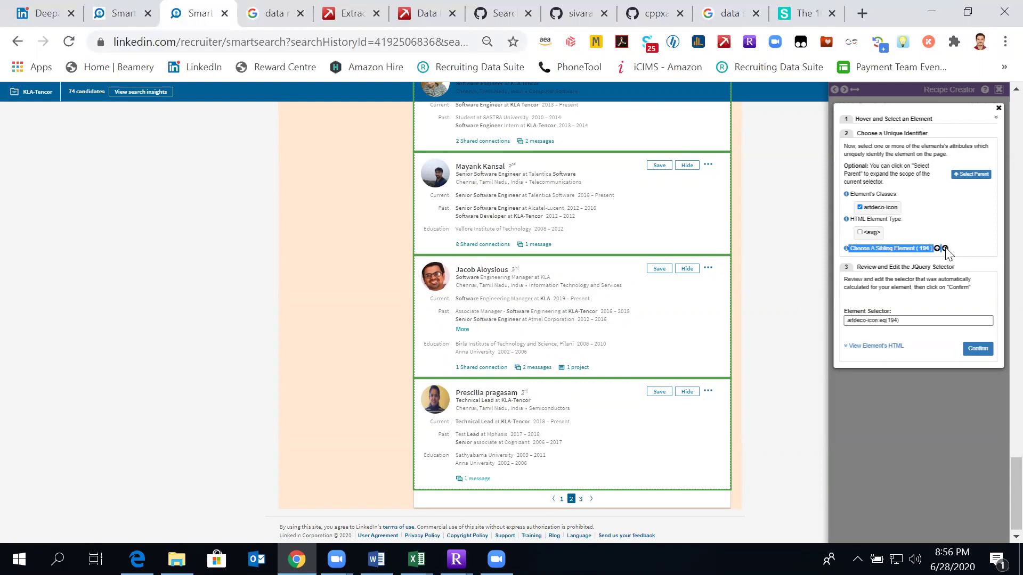
{"action": "left_click", "coordinate": [945, 248]}
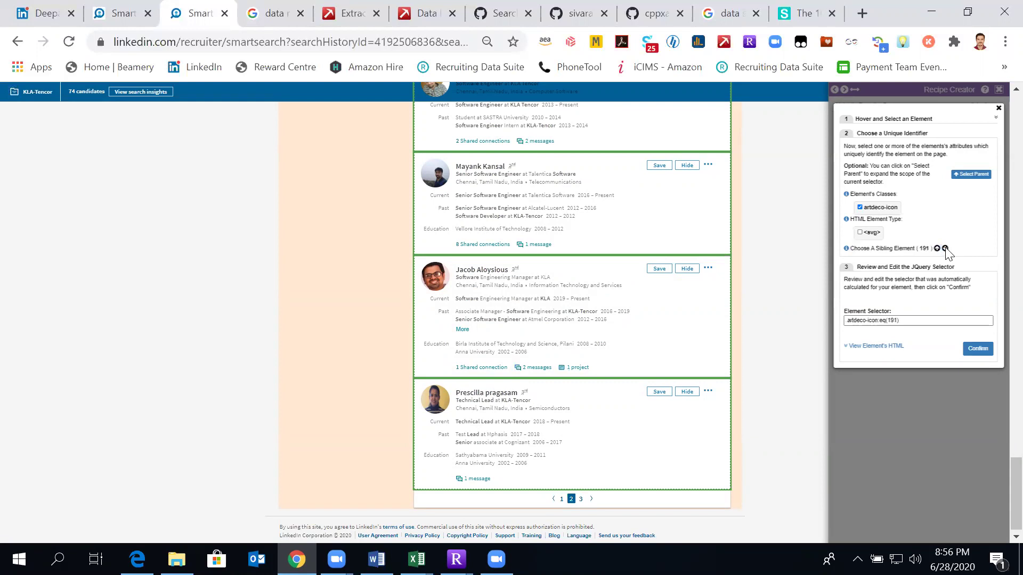
{"action": "triple_click", "coordinate": [945, 249]}
{"action": "triple_click", "coordinate": [946, 249]}
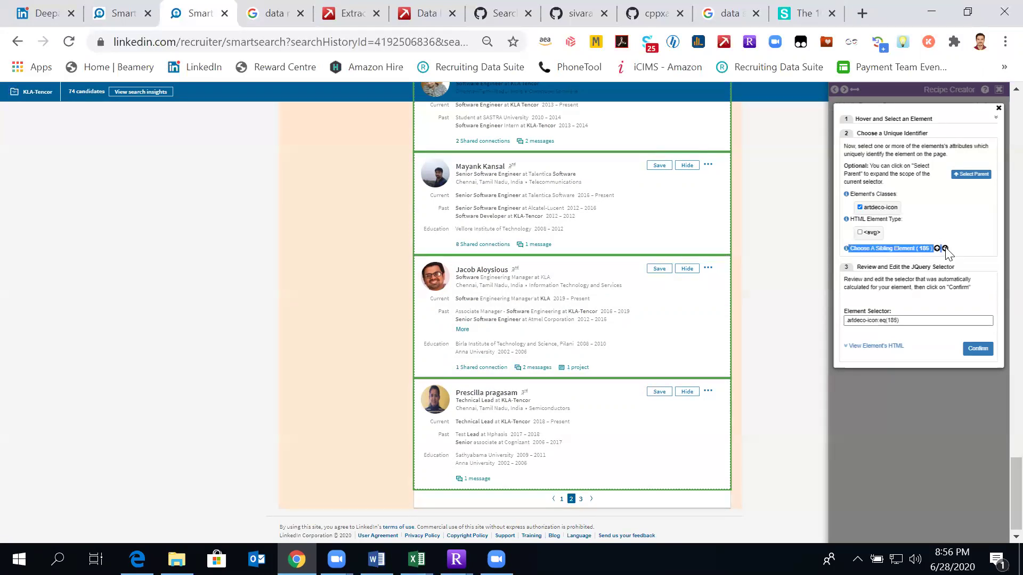
{"action": "double_click", "coordinate": [945, 249]}
{"action": "double_click", "coordinate": [945, 249]}
{"action": "double_click", "coordinate": [945, 249]}
- Replace the generated element selector with a.page-link:eq(1)
{"action": "left_click", "coordinate": [906, 319]}
{"action": "triple_click", "coordinate": [905, 319]}
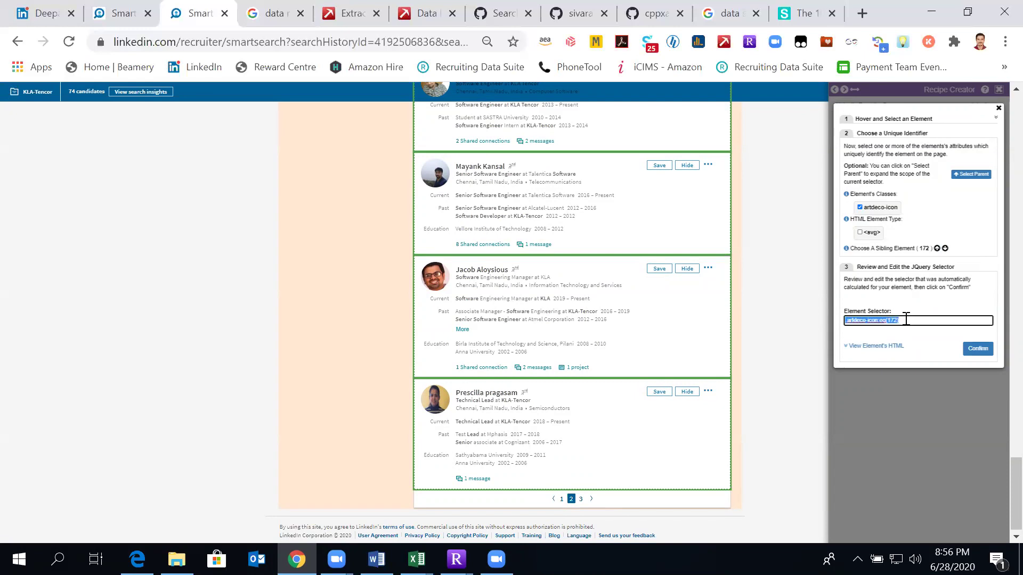
{"action": "type", "text": "a.page-link:eq(1)"}
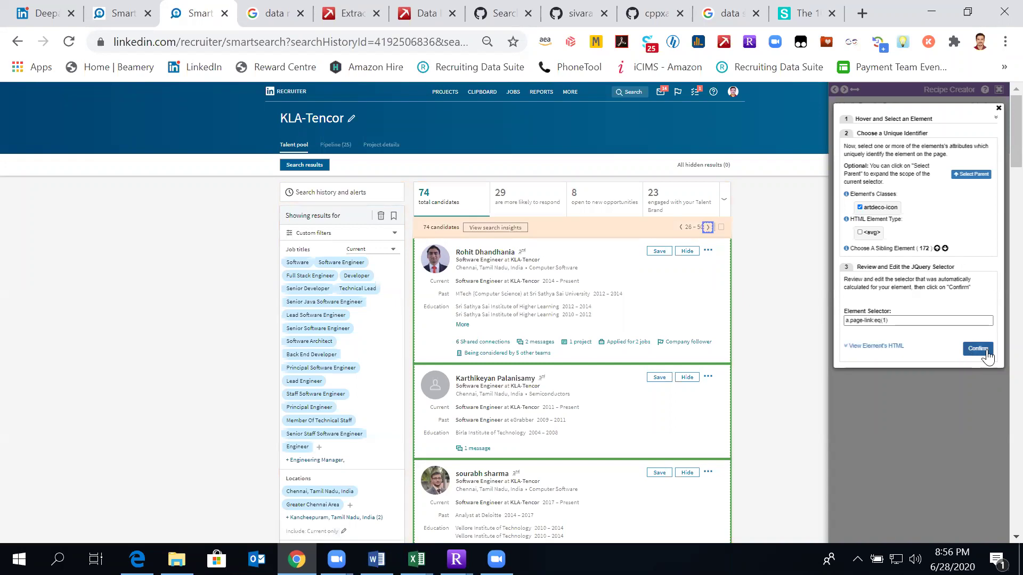
- Page back and forth between the first two results pages to compare the arrows above the candidates with the a.page-link:eq(1) selector
{"action": "left_click", "coordinate": [681, 226]}
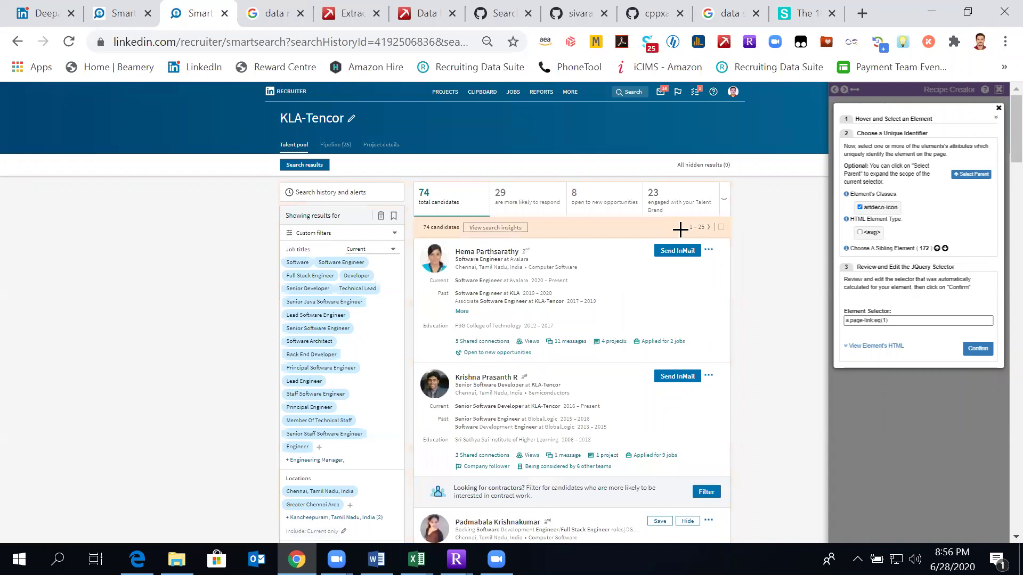
{"action": "left_click", "coordinate": [708, 227]}
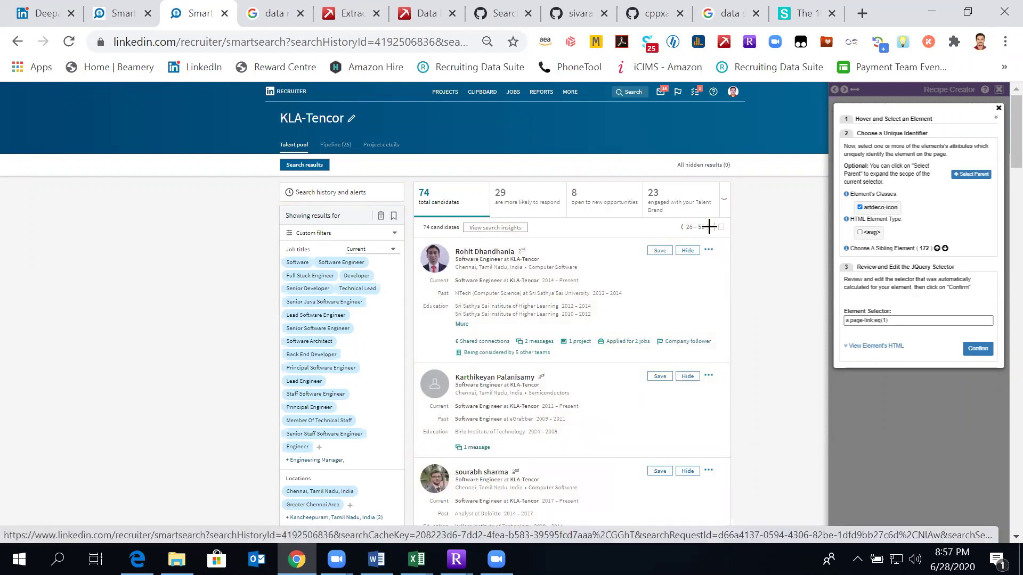
{"action": "left_click", "coordinate": [894, 320]}
{"action": "left_click", "coordinate": [888, 321]}
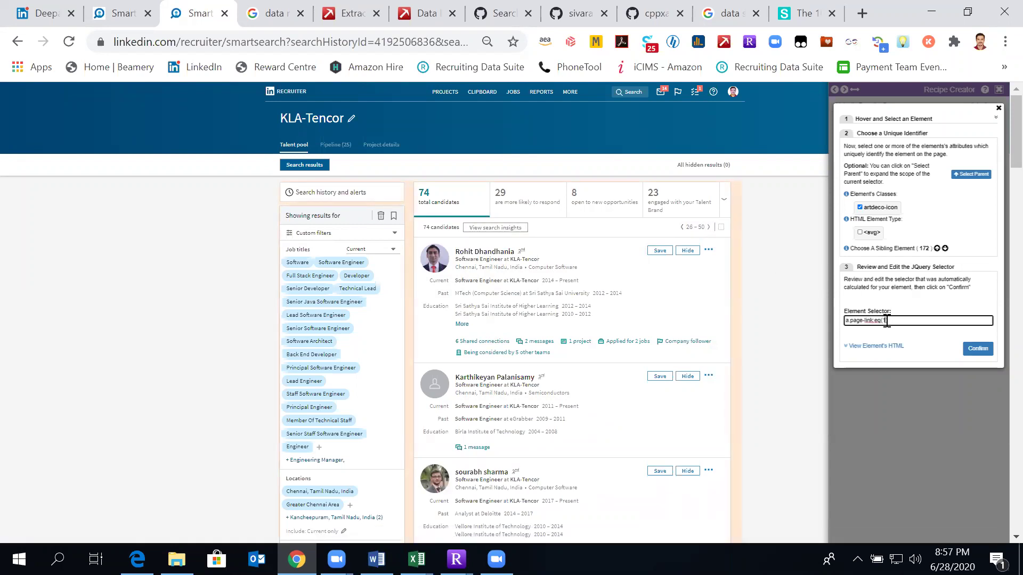
{"action": "left_click", "coordinate": [680, 226]}
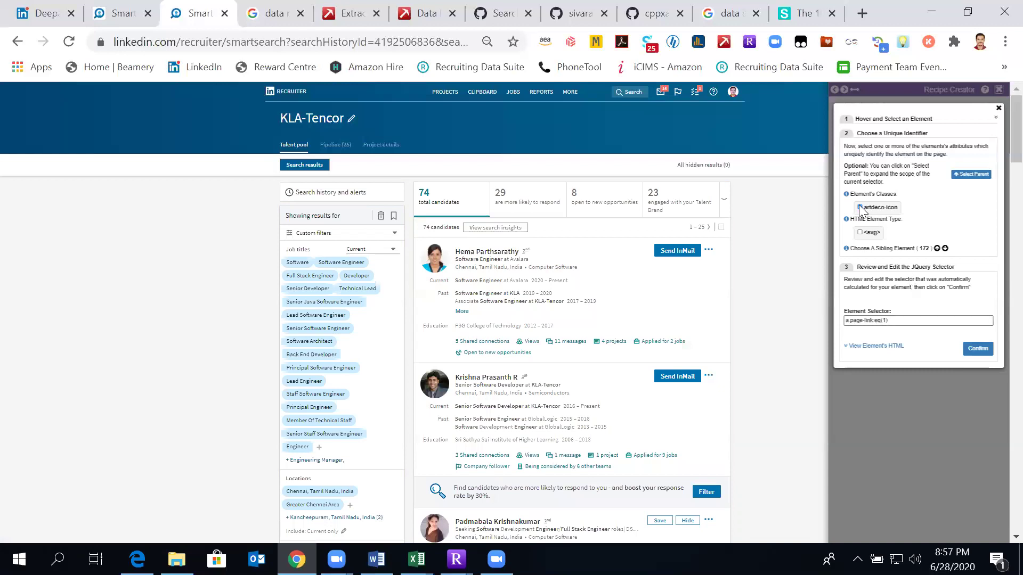
- Clear the navigation selector and pick the next-page arrow above the candidates again by its artdeco-icon class
{"action": "left_click", "coordinate": [978, 348]}
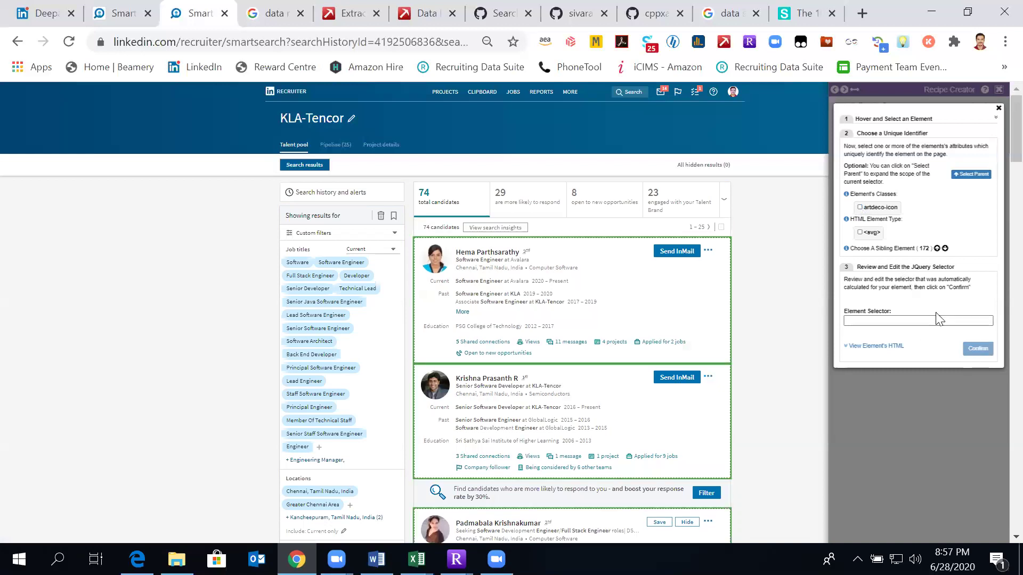
{"action": "left_click", "coordinate": [998, 109]}
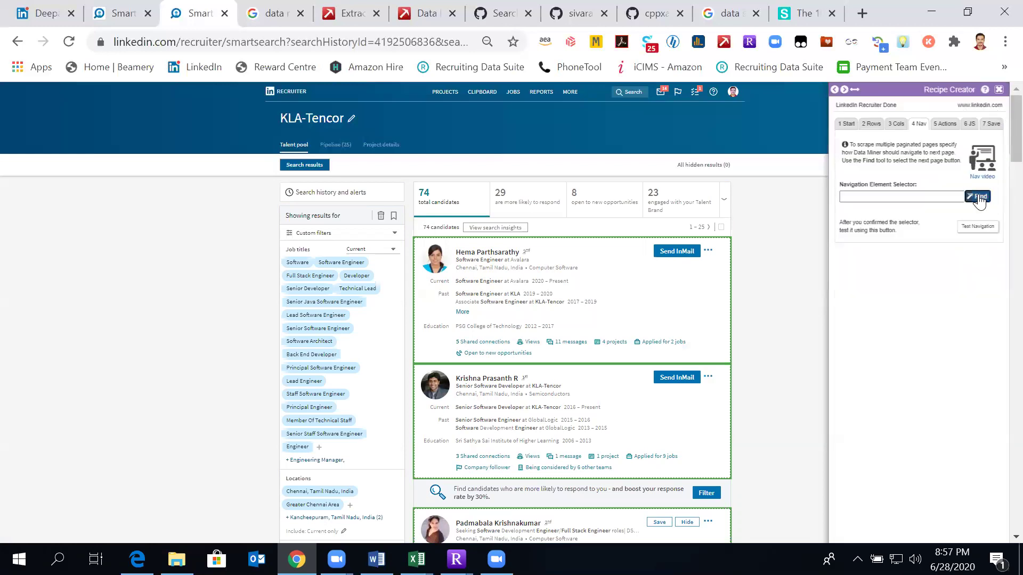
{"action": "left_click", "coordinate": [979, 197]}
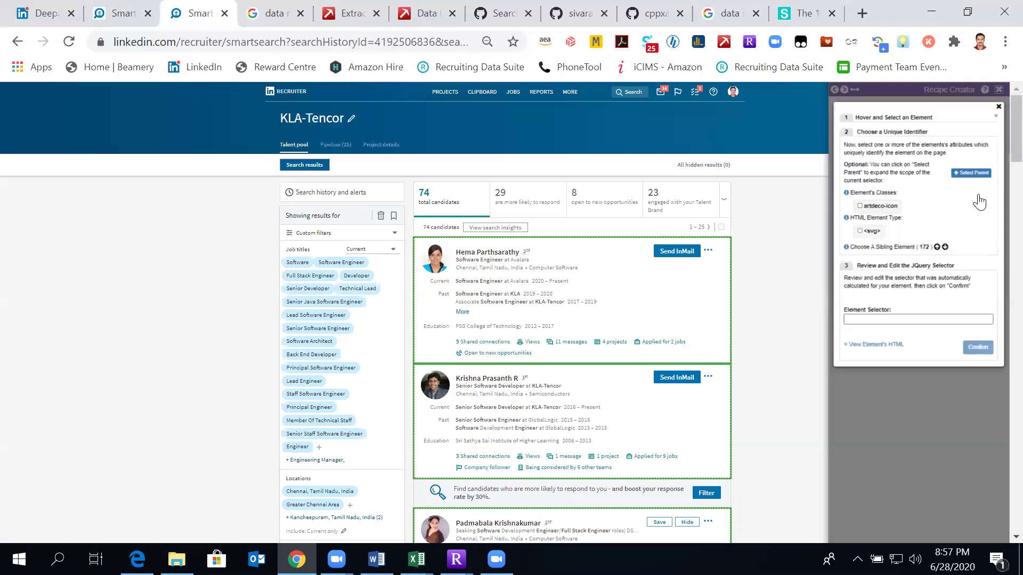
{"action": "left_click", "coordinate": [707, 226]}
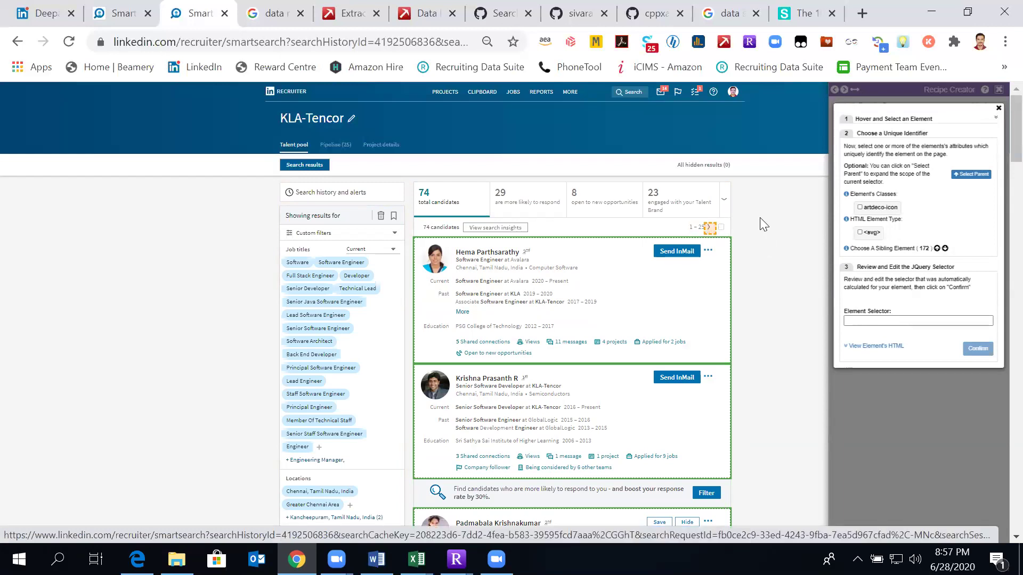
{"action": "left_click", "coordinate": [859, 207]}
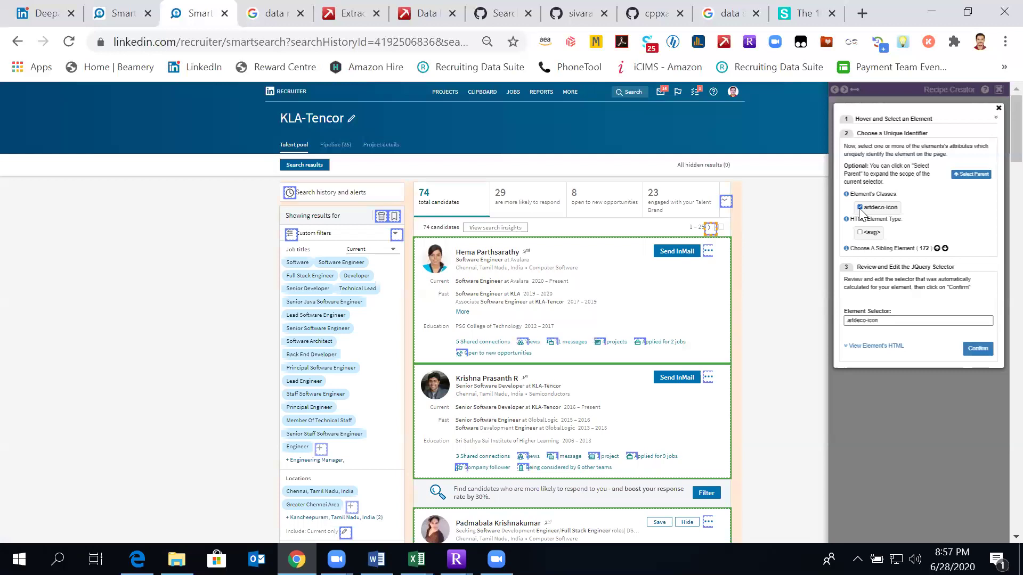
- Switch the unique identifier from the artdeco-icon class to the svg element type and raise the sibling element number to 187
{"action": "left_click", "coordinate": [937, 249]}
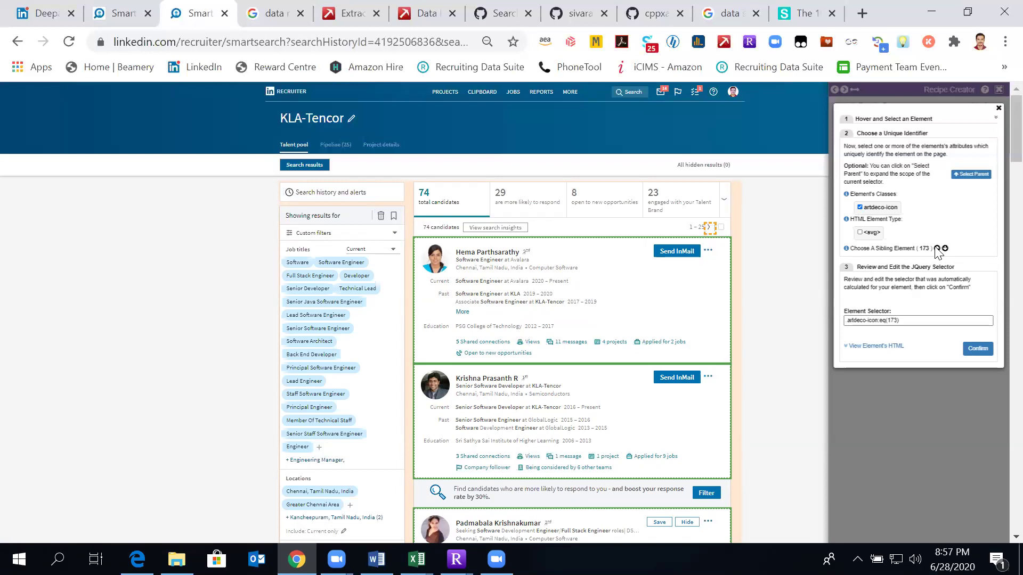
{"action": "double_click", "coordinate": [937, 248]}
{"action": "left_click", "coordinate": [860, 233]}
{"action": "left_click", "coordinate": [860, 208]}
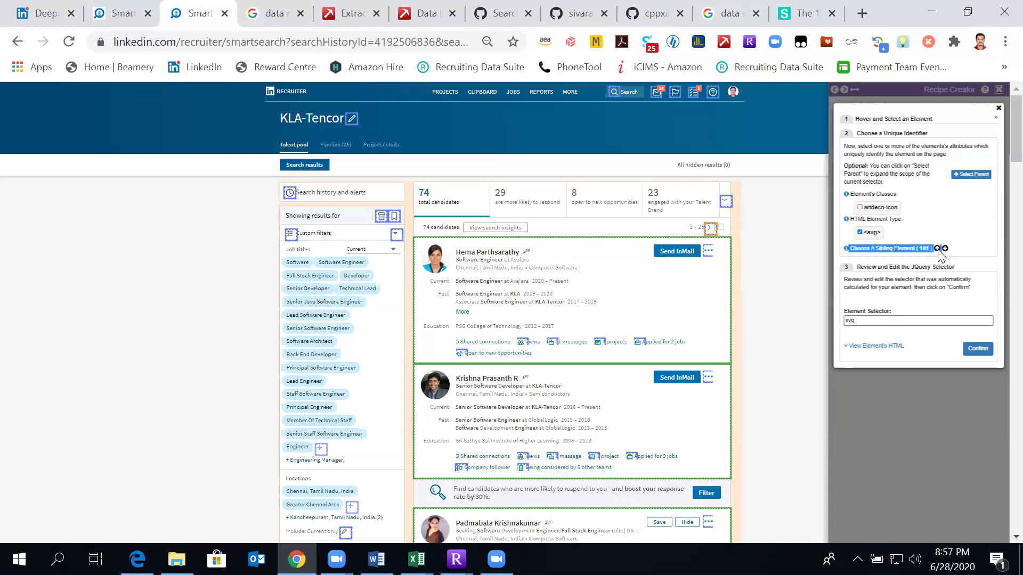
{"action": "left_click", "coordinate": [938, 248]}
{"action": "left_click", "coordinate": [937, 249]}
{"action": "left_click", "coordinate": [937, 248]}
{"action": "left_click", "coordinate": [938, 248]}
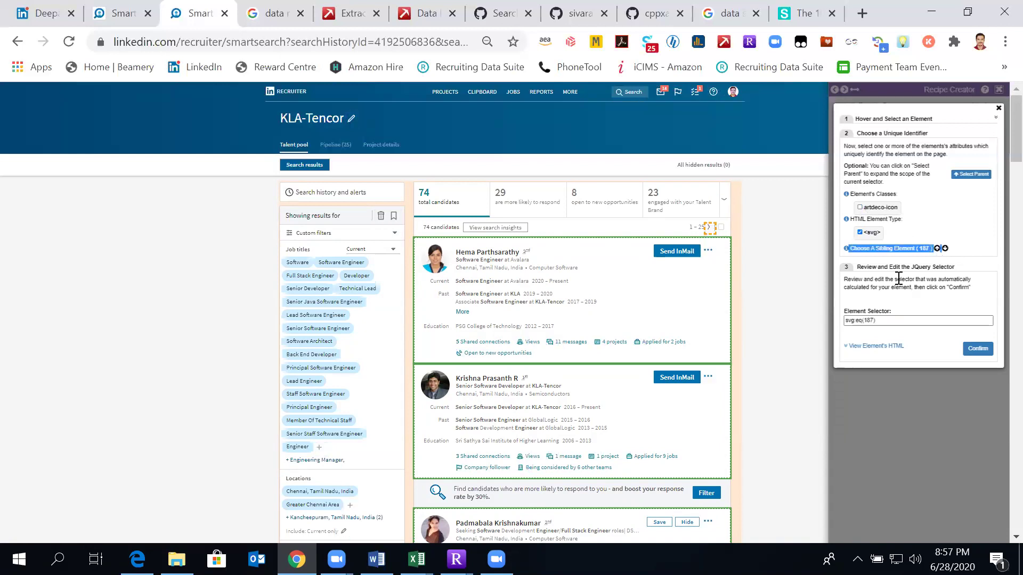
- Overwrite the svg element selector with a.page-link:eq(1) to target the next-page arrow above the candidates
{"action": "left_click_drag", "start_coordinate": [939, 250], "coordinate": [866, 318]}
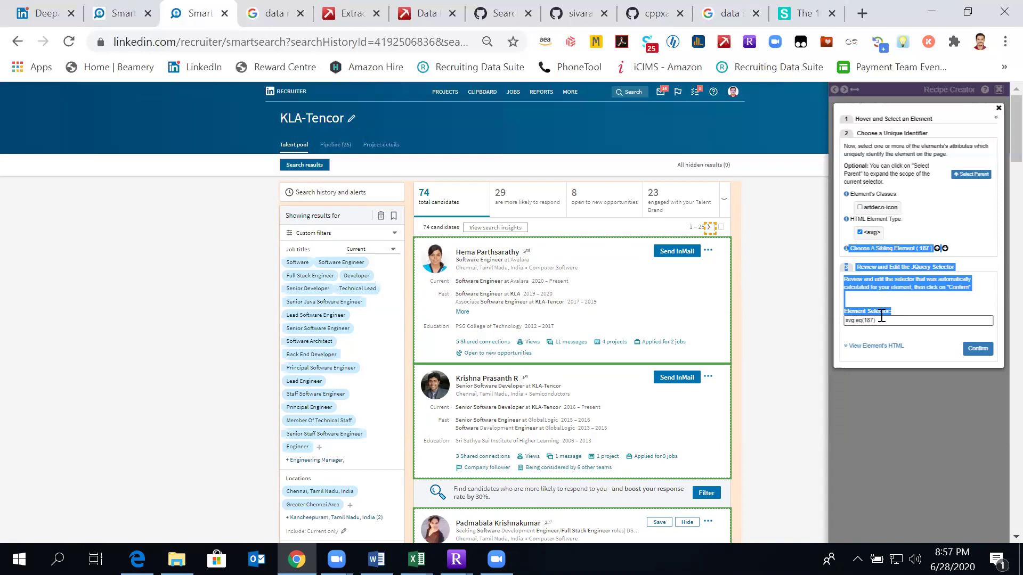
{"action": "left_click", "coordinate": [882, 316]}
{"action": "key", "text": "ctrl+a"}
{"action": "type", "text": "a.page-link:eq(1)"}
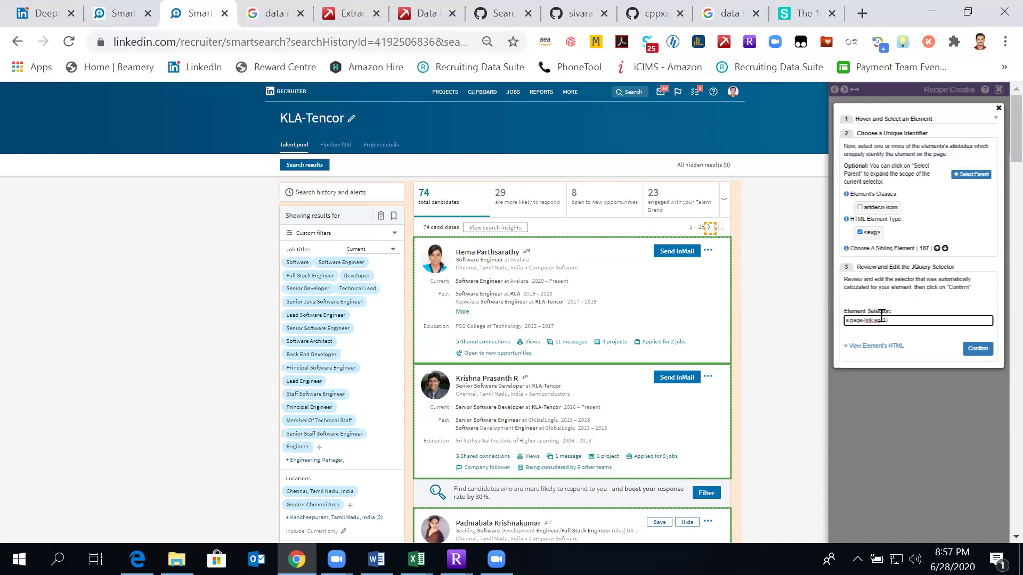
{"action": "key", "text": "BackSpace"}
{"action": "key", "text": "BackSpace"}
{"action": "type", "text": "1)"}
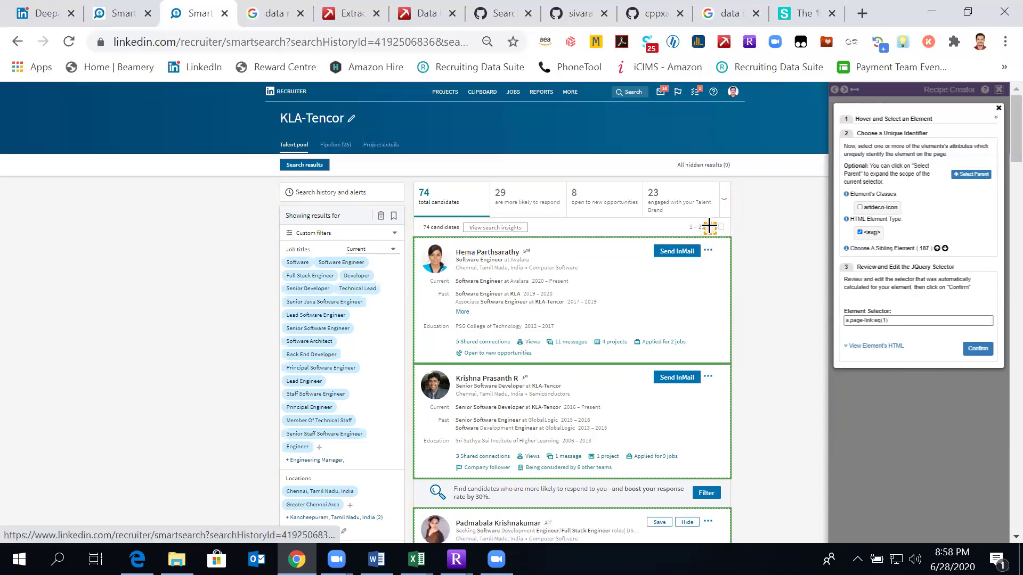
- Page forward to the last set of candidates and close the element finder, keeping a.page-link:eq(1) as the navigation selector
{"action": "left_click", "coordinate": [710, 226]}
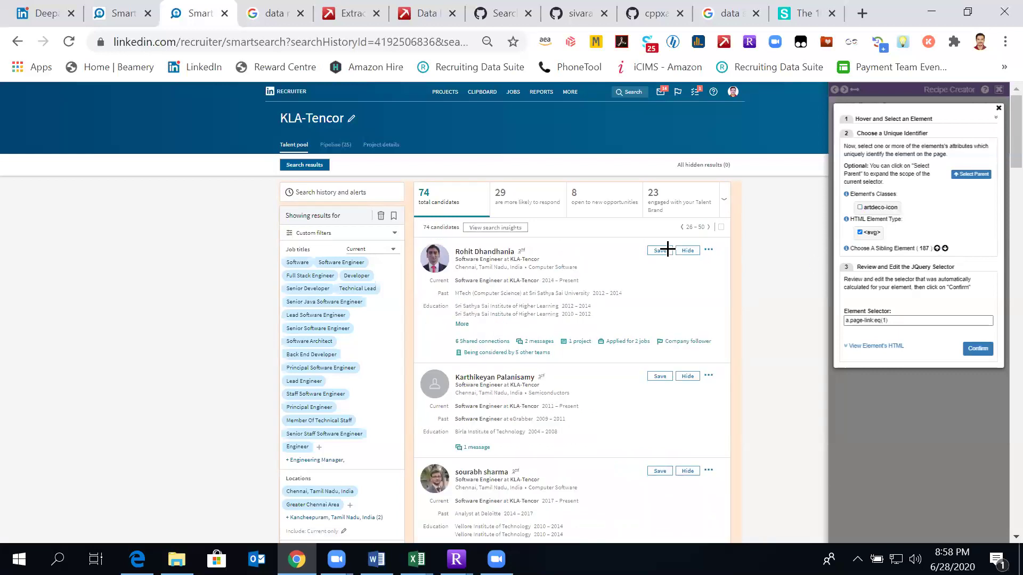
{"action": "left_click", "coordinate": [708, 227]}
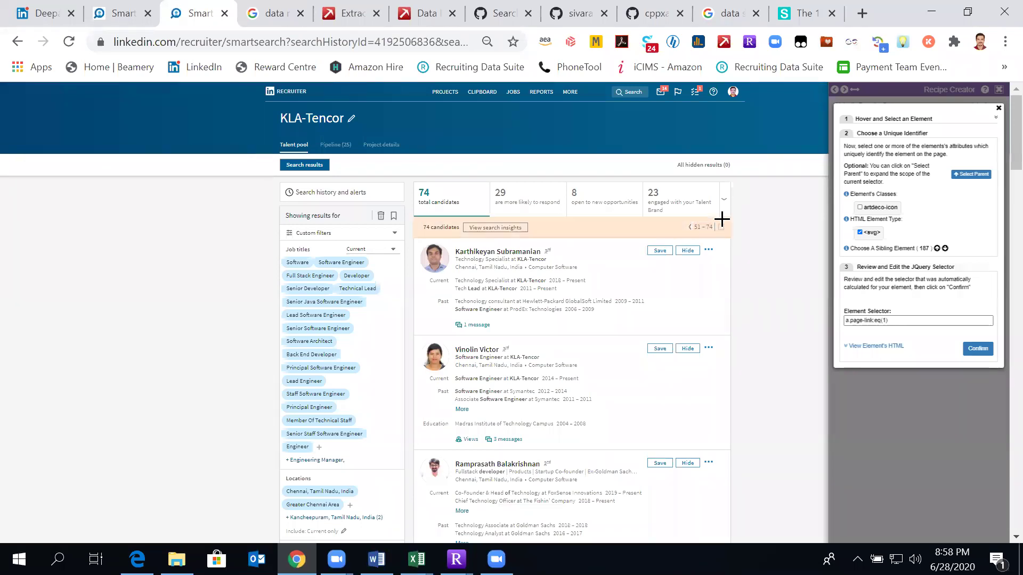
{"action": "left_click", "coordinate": [998, 108]}
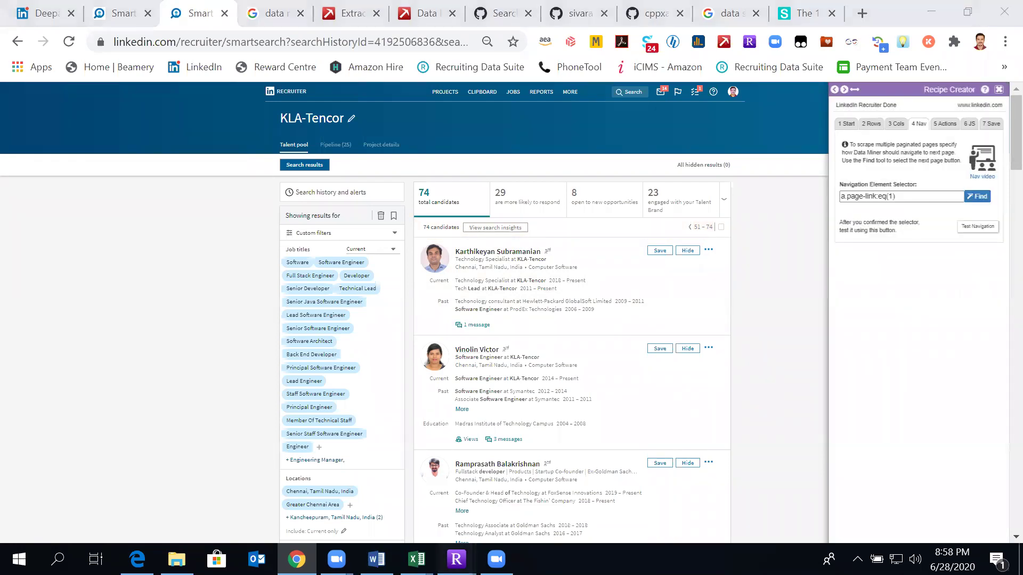
- View the Data Miner window with the GitHub_Profiles recipe and its extracted data, and return to Chrome
{"action": "mouse_move", "coordinate": [456, 559]}
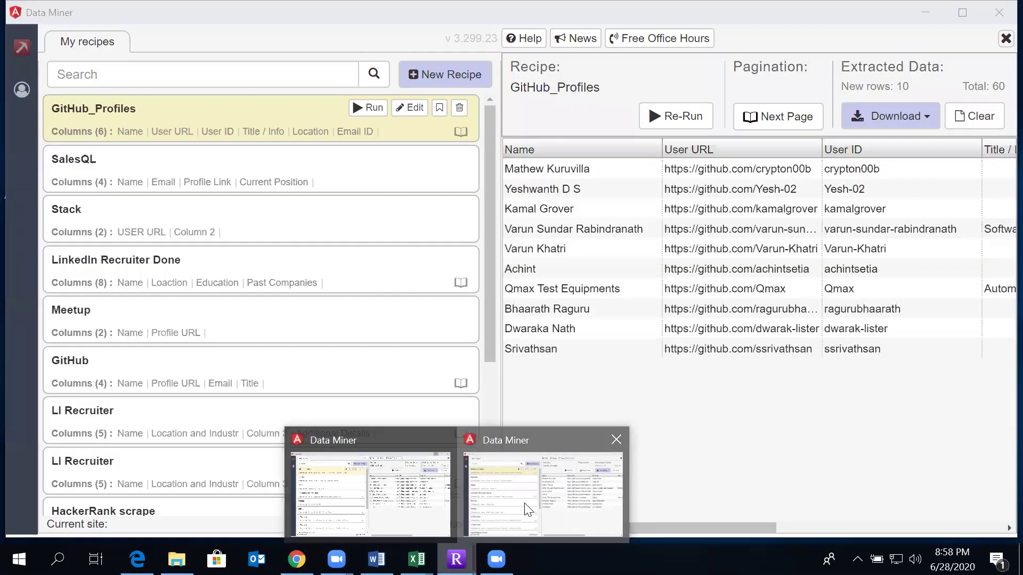
{"action": "left_click", "coordinate": [526, 506]}
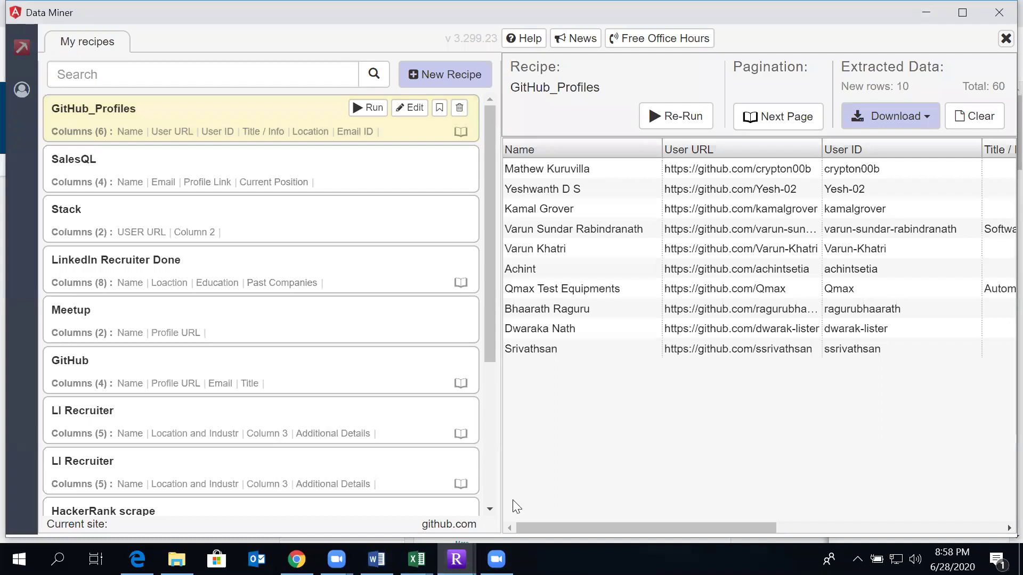
{"action": "left_click", "coordinate": [296, 559]}
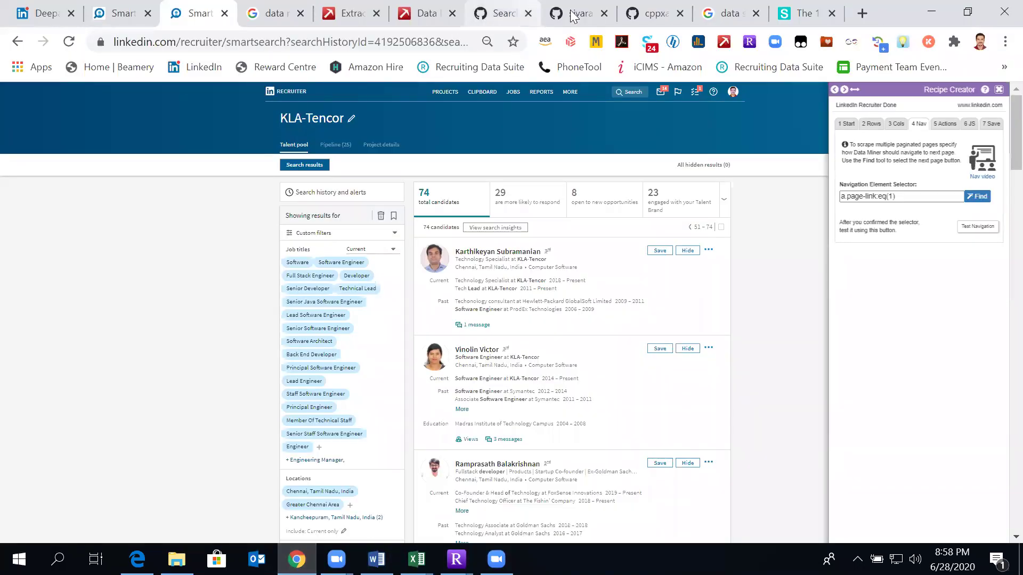
- Jump to page 10 of the GitHub user search and compare its pagination with the LinkedIn Recruiter results
{"action": "left_click", "coordinate": [496, 15]}
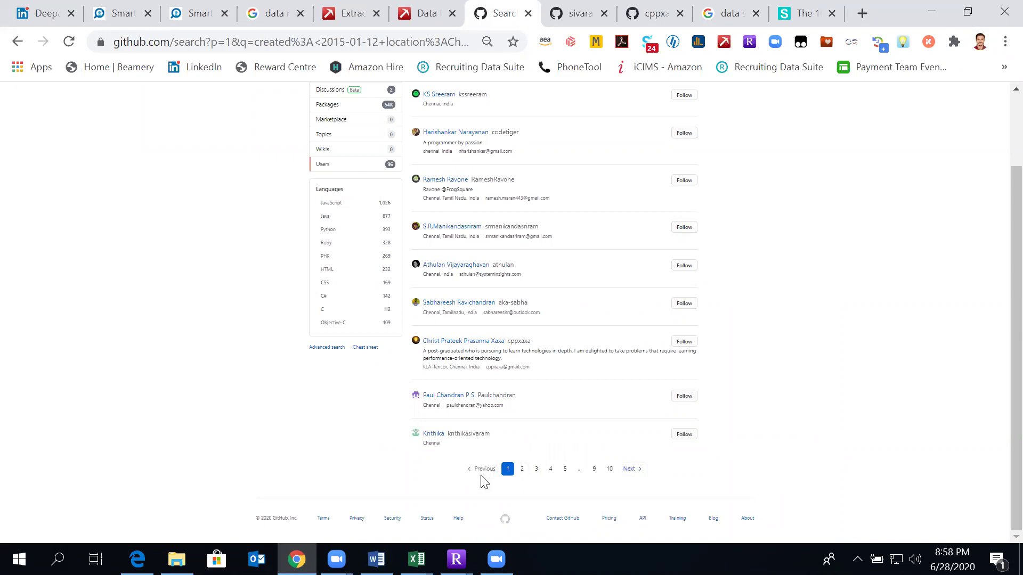
{"action": "left_click", "coordinate": [610, 470]}
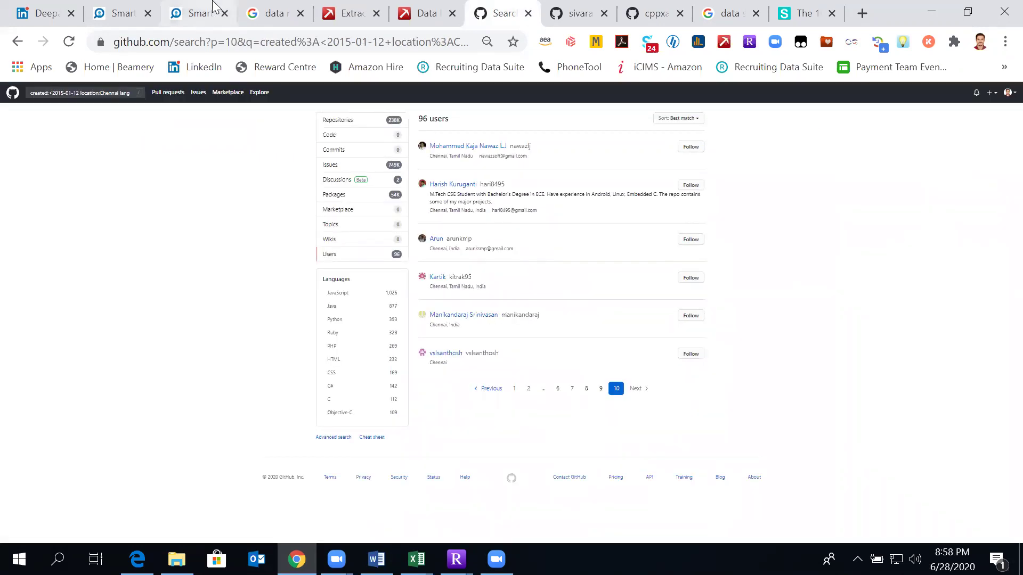
{"action": "left_click", "coordinate": [207, 12]}
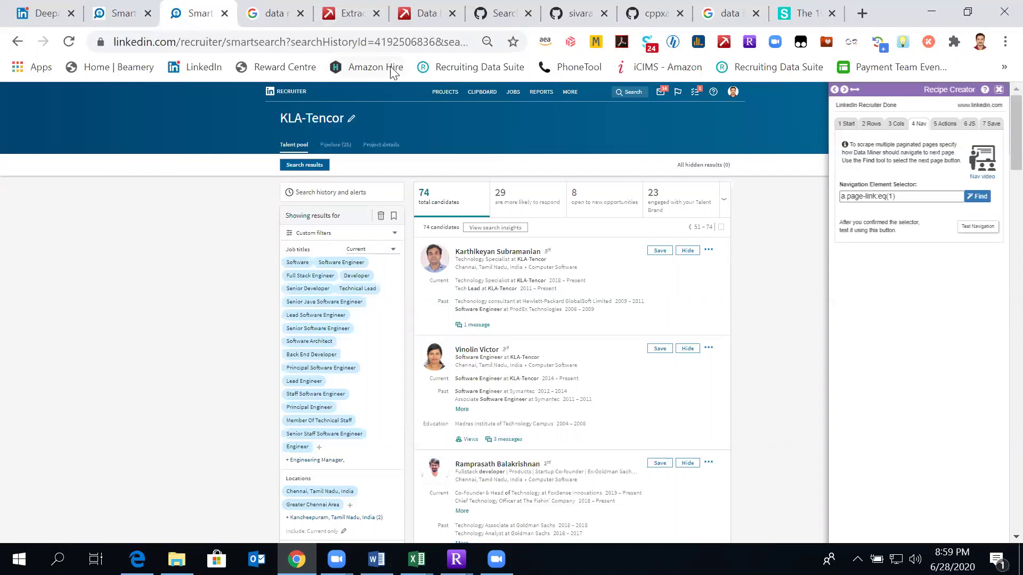
{"action": "left_click", "coordinate": [499, 14]}
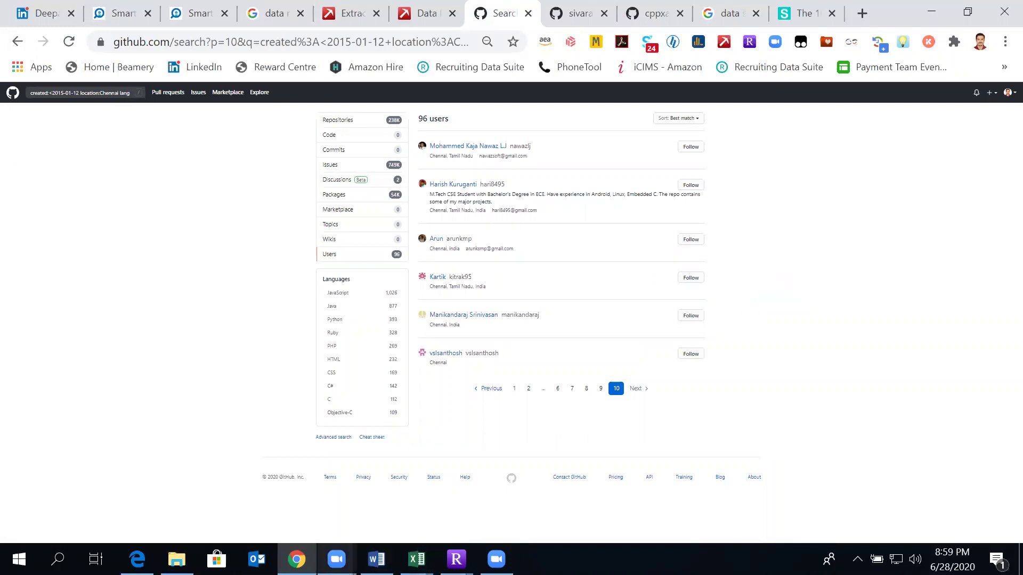
- Run the earlier Google search site:github.com inurl:resume Bangalore (Solr | Lucene | ELK | Kafka | Kibana) Java in a new browser tab
{"action": "left_click", "coordinate": [861, 14]}
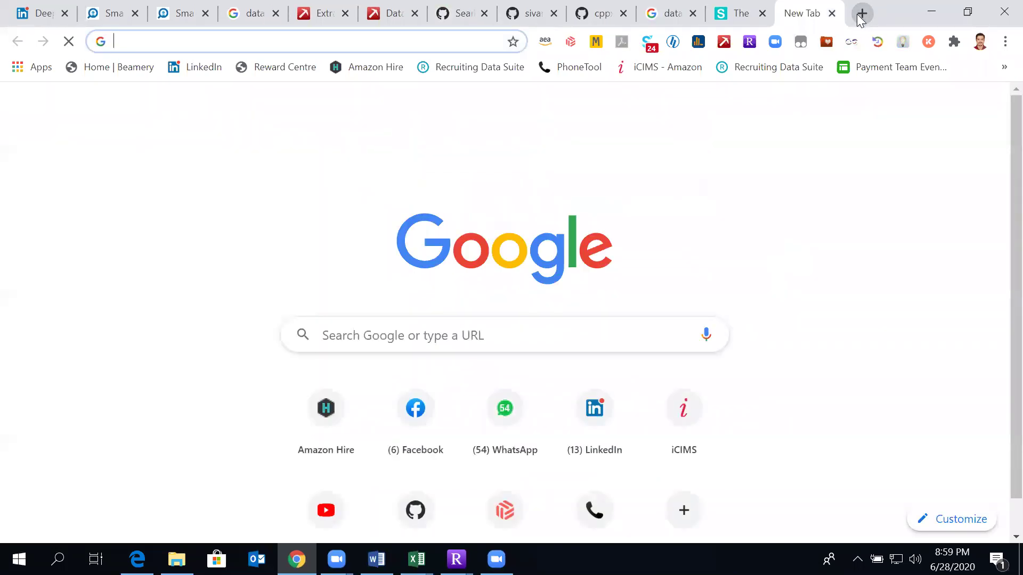
{"action": "type", "text": "site"}
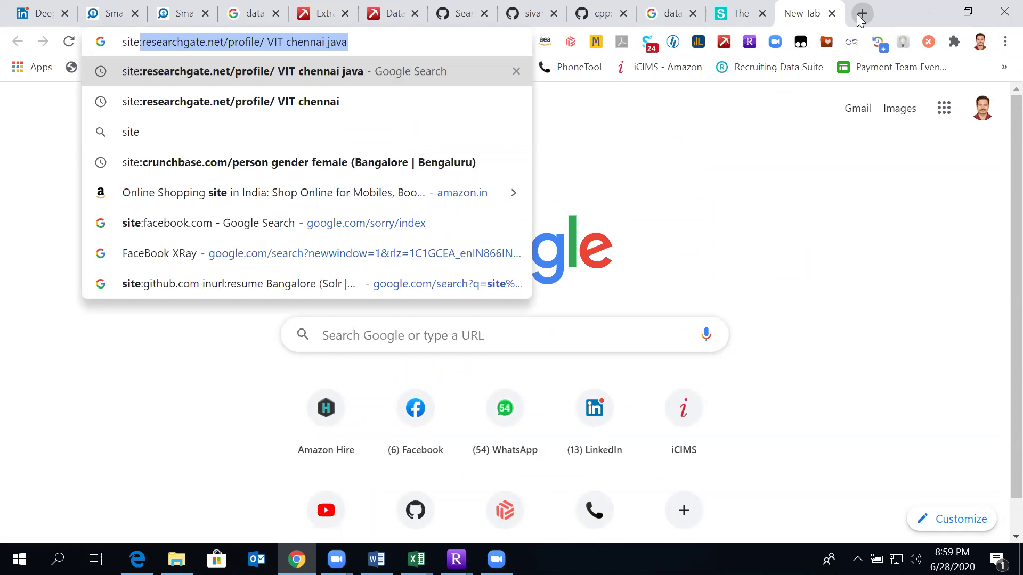
{"action": "key", "text": "Down"}
{"action": "key", "text": "Down"}
{"action": "key", "text": "Down"}
{"action": "key", "text": "Down"}
{"action": "key", "text": "Down"}
{"action": "key", "text": "Down"}
{"action": "key", "text": "Down"}
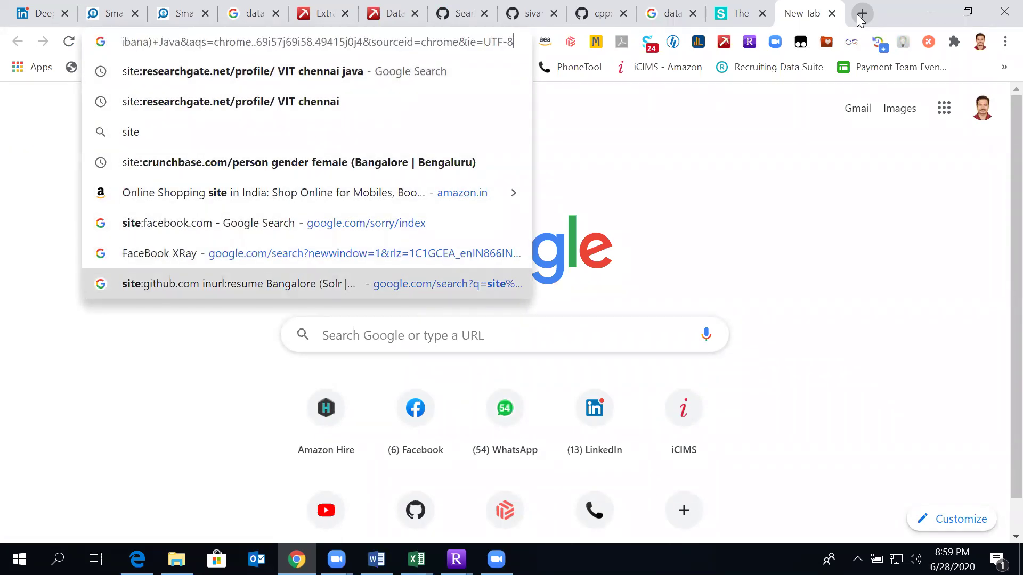
{"action": "key", "text": "Return"}
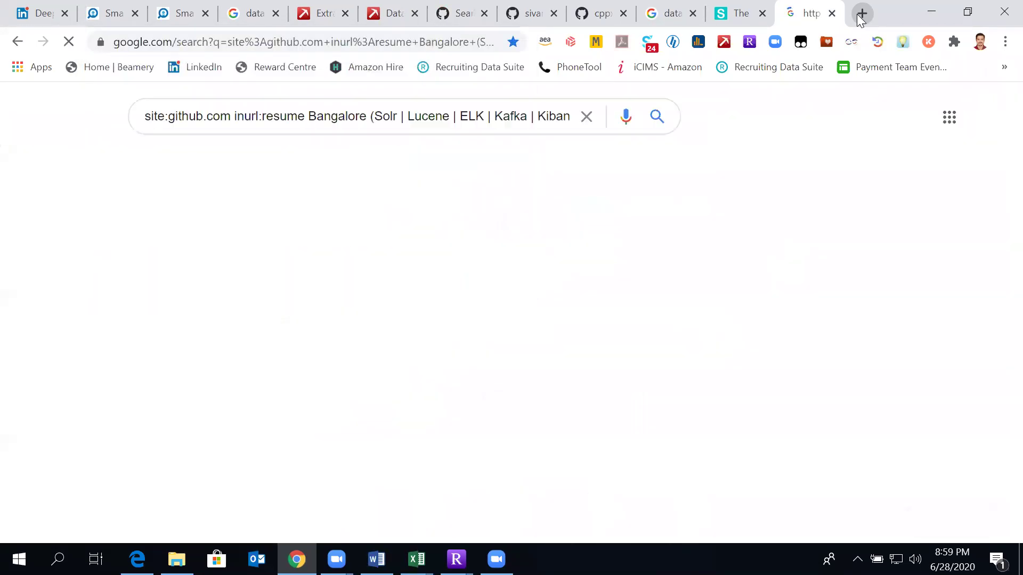
- Close the two Data Miner website tabs
{"action": "left_click", "coordinate": [326, 16]}
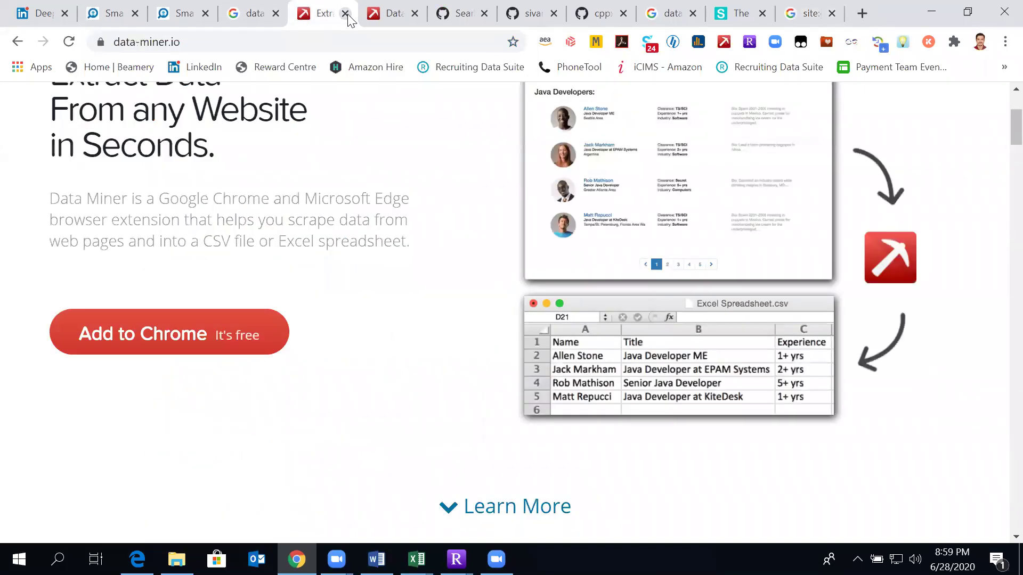
{"action": "left_click", "coordinate": [345, 13]}
{"action": "left_click", "coordinate": [347, 13]}
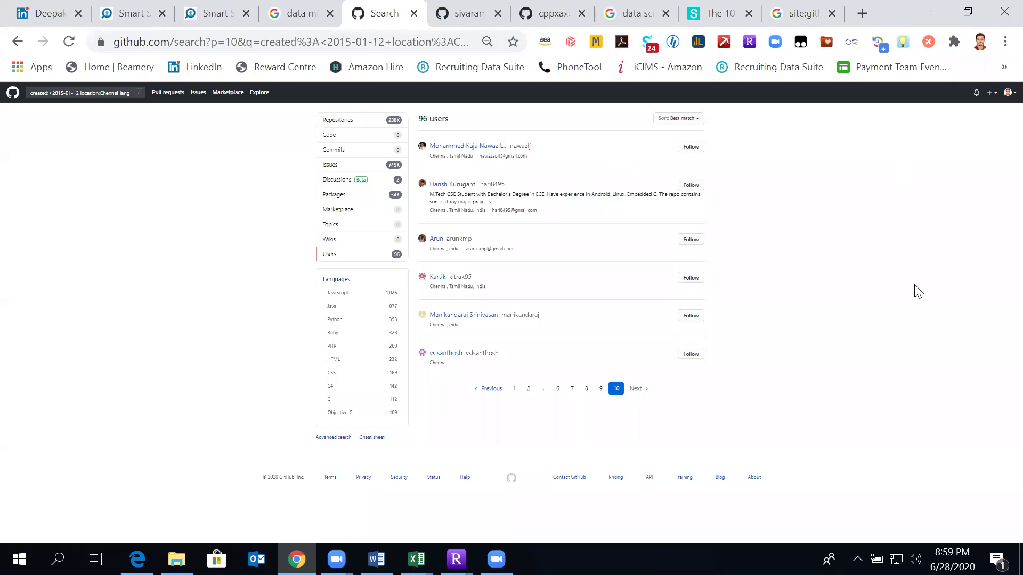
- Return the GitHub user search to page 1 and open the GitHub_Profiles recipe for editing
{"action": "left_click", "coordinate": [515, 390]}
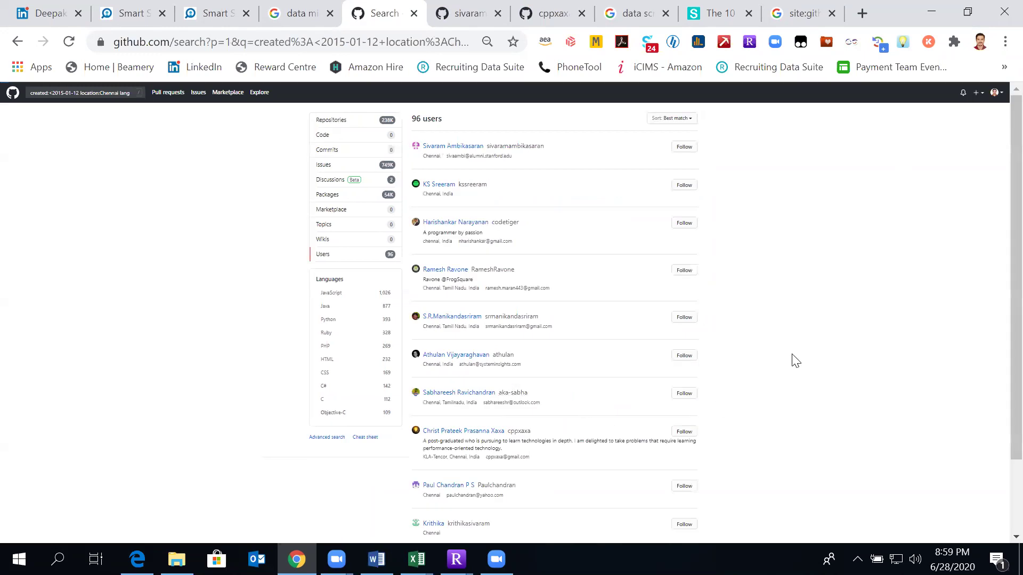
{"action": "scroll", "coordinate": [792, 359], "scroll_direction": "down", "scroll_amount": 3}
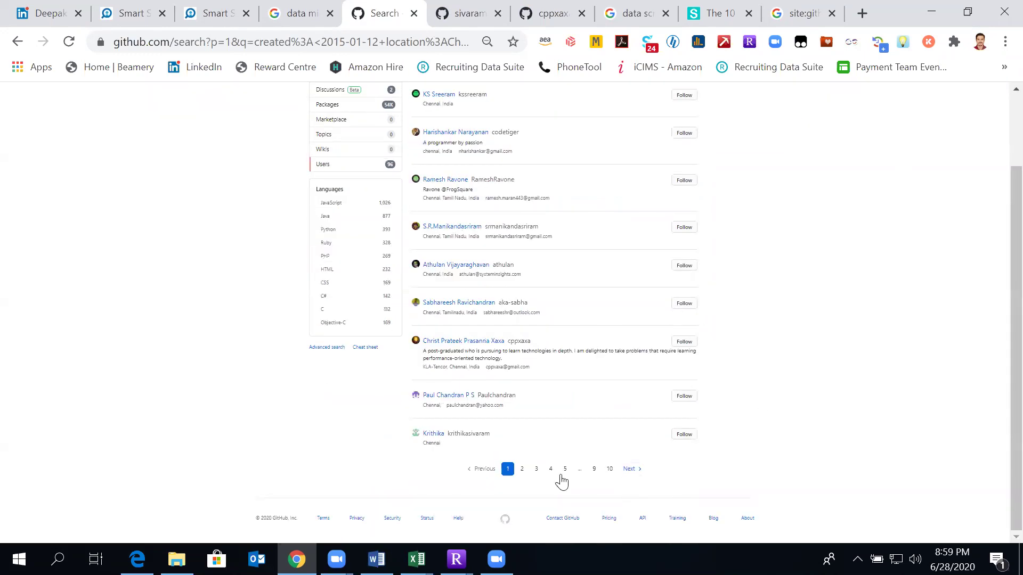
{"action": "scroll", "coordinate": [804, 297], "scroll_direction": "up", "scroll_amount": 2}
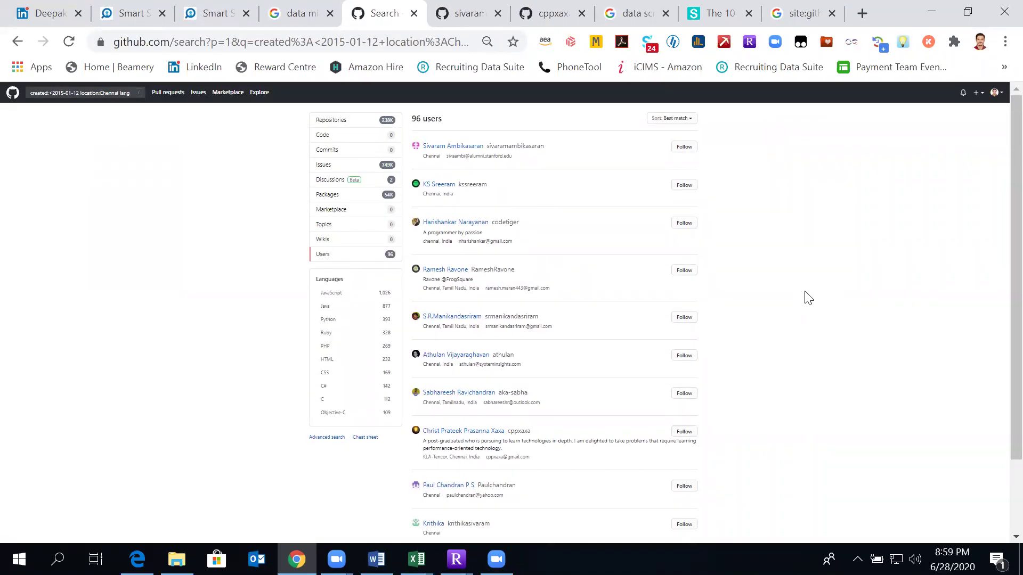
{"action": "left_click", "coordinate": [750, 42]}
{"action": "mouse_move", "coordinate": [607, 183]}
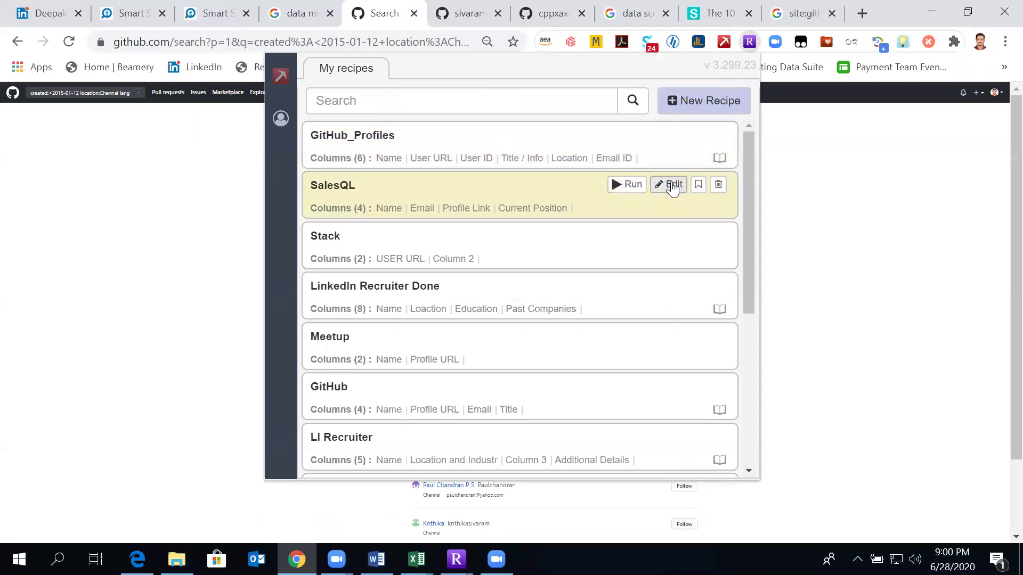
{"action": "left_click", "coordinate": [672, 140]}
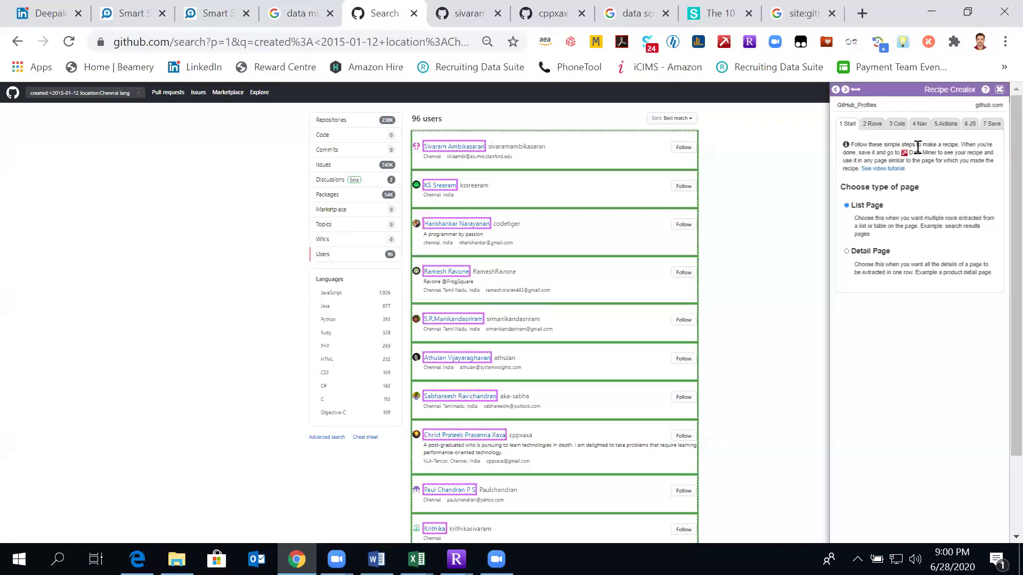
- Review the row, column and navigation settings of the GitHub_Profiles recipe
{"action": "left_click", "coordinate": [872, 124]}
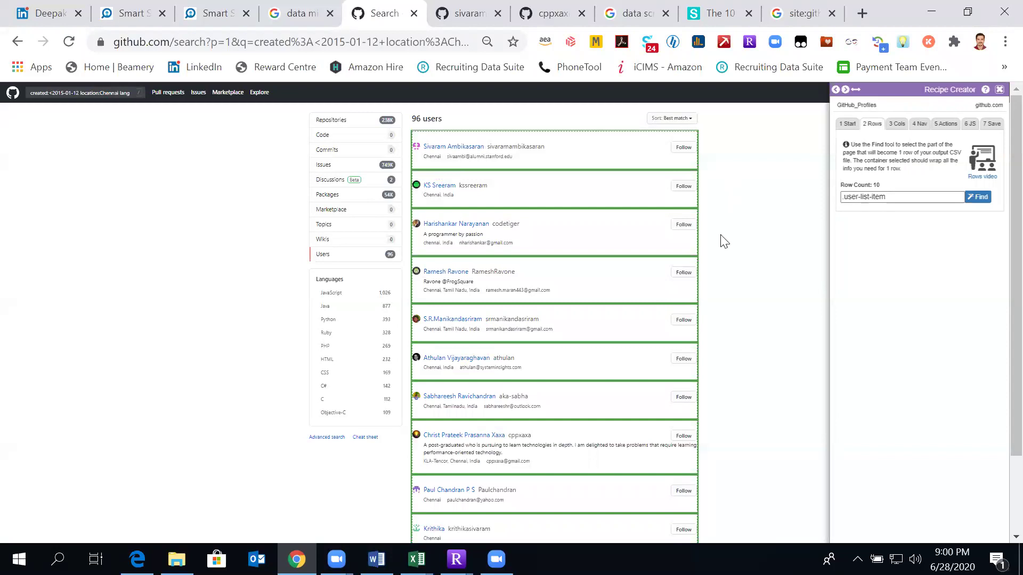
{"action": "left_click", "coordinate": [893, 124]}
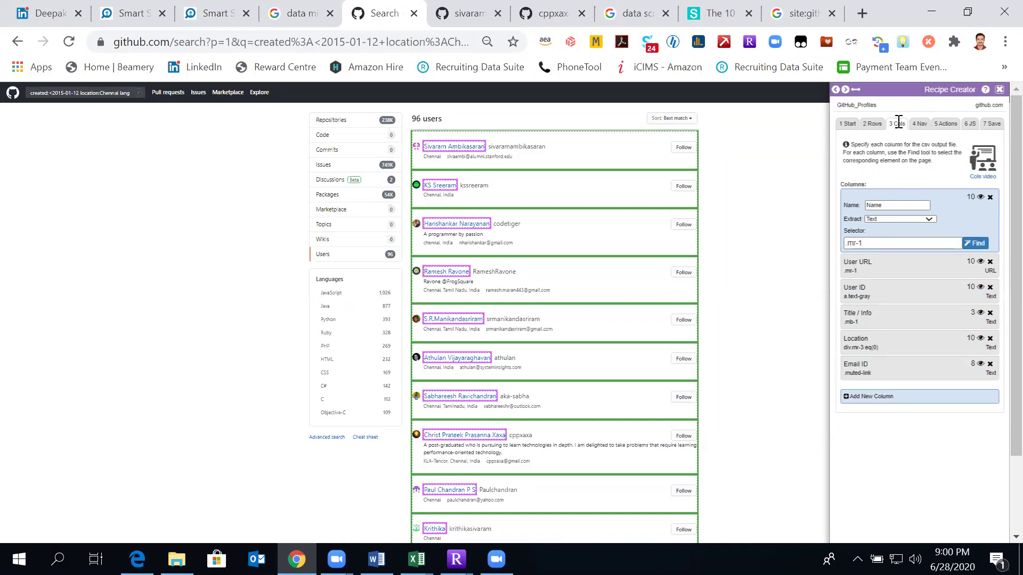
{"action": "left_click", "coordinate": [919, 124]}
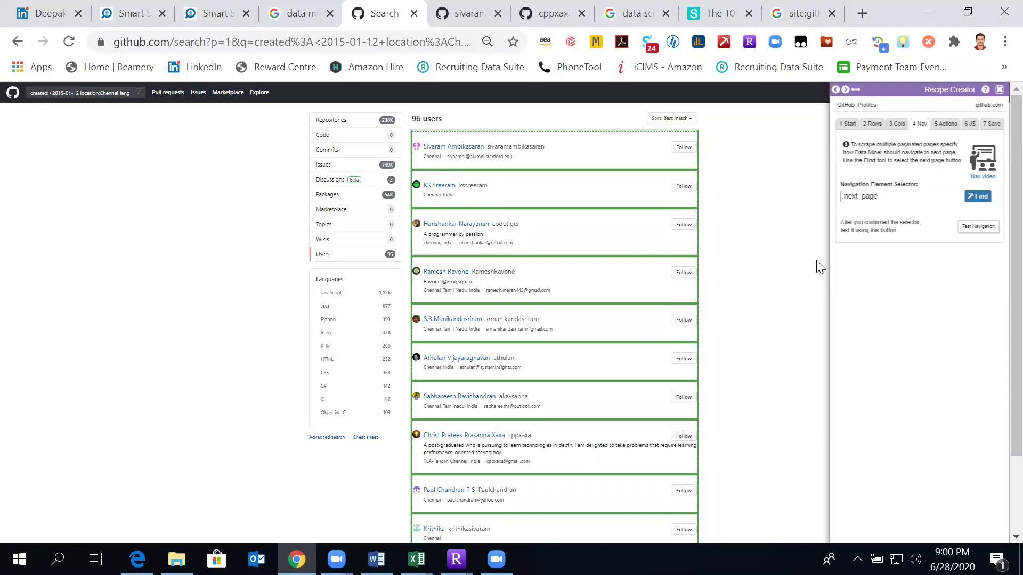
- Select the Next link below the GitHub users as the navigation element and confirm its next_page class as the selector
{"action": "scroll", "coordinate": [821, 266], "scroll_direction": "down", "scroll_amount": 2}
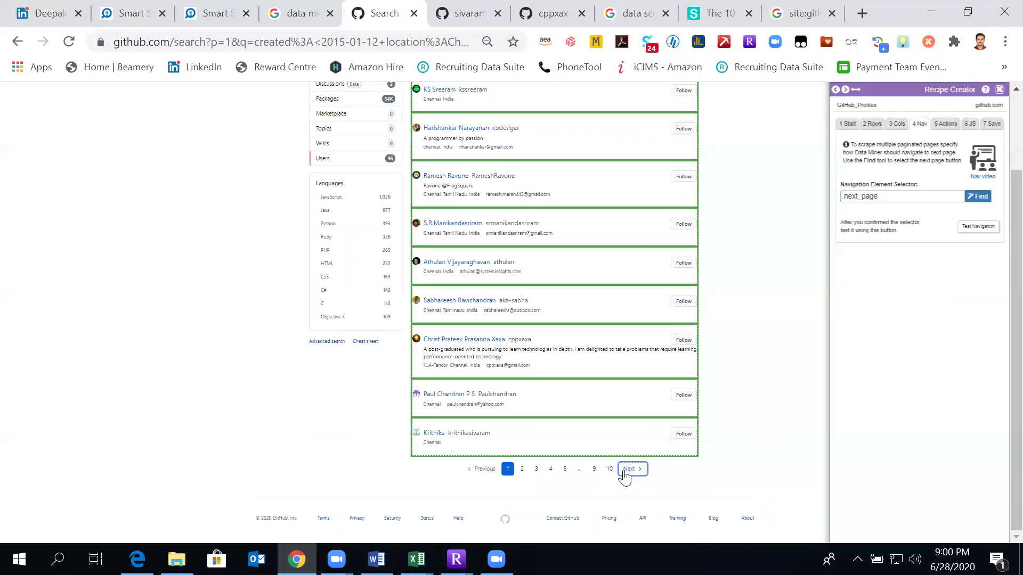
{"action": "left_click", "coordinate": [979, 196]}
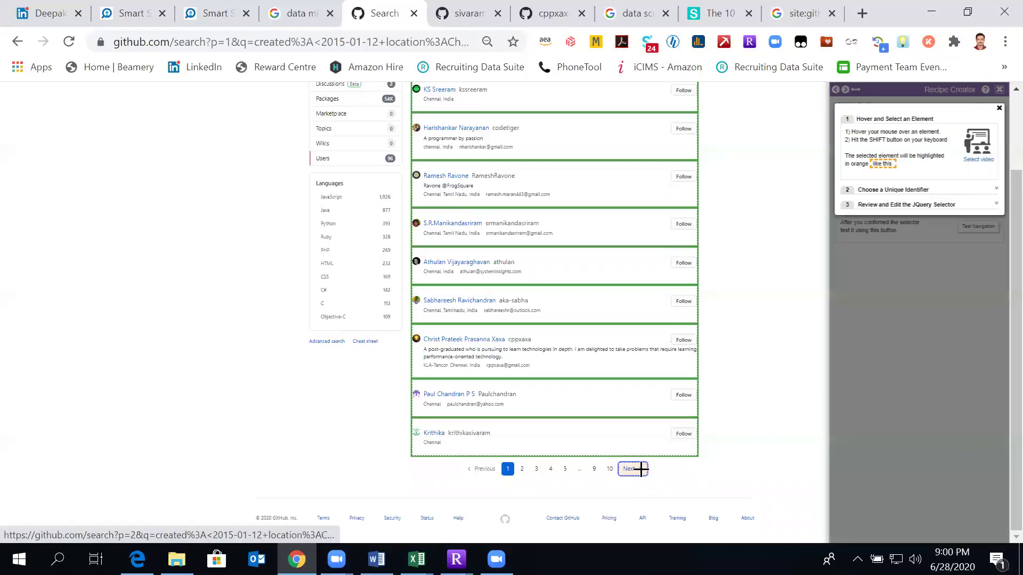
{"action": "key", "text": "shift"}
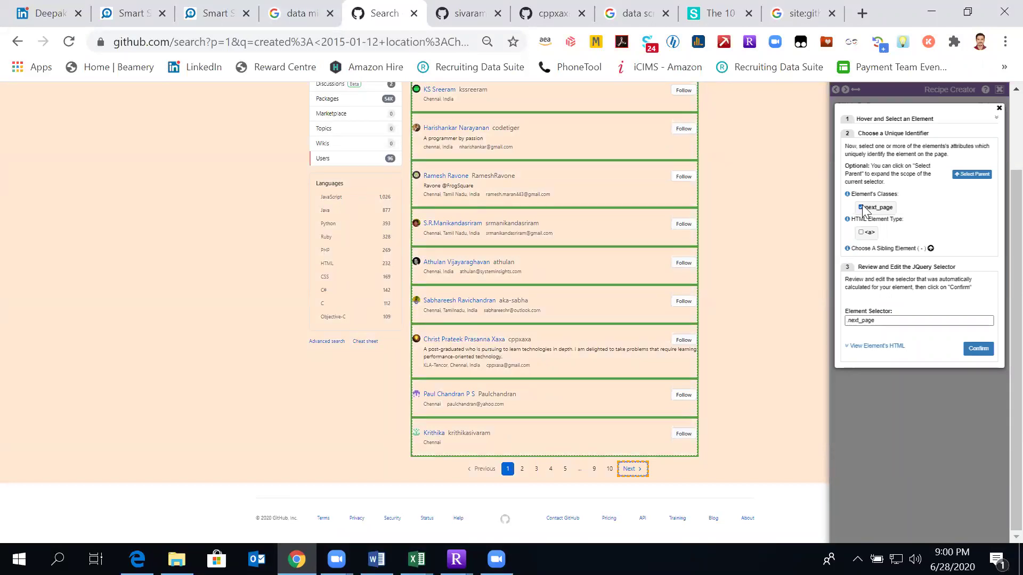
{"action": "left_click", "coordinate": [801, 16]}
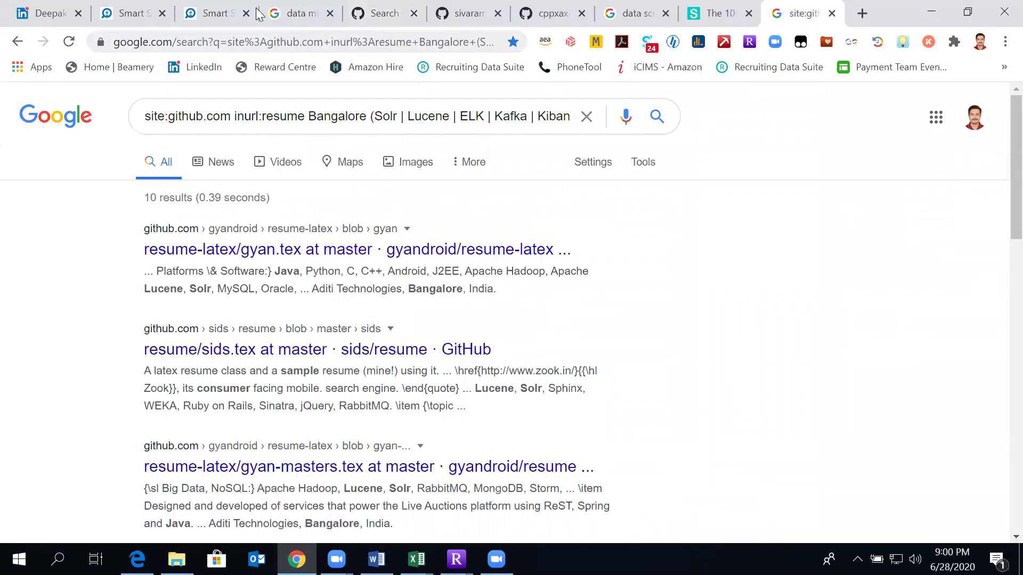
{"action": "left_click", "coordinate": [384, 15]}
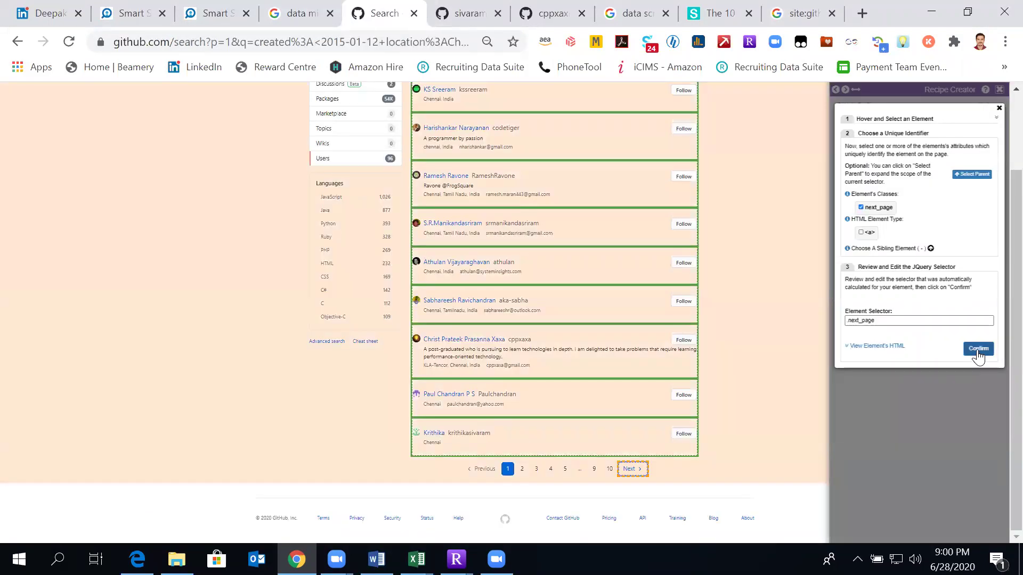
{"action": "left_click", "coordinate": [978, 350]}
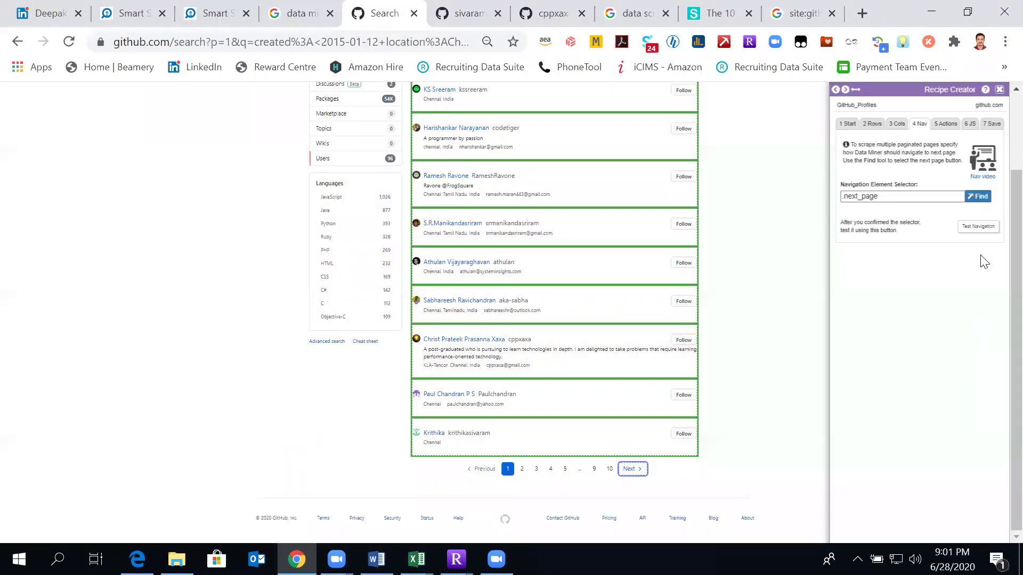
- Test the next_page navigation three times, advancing the GitHub user results from page 1 to page 4
{"action": "left_click", "coordinate": [978, 227]}
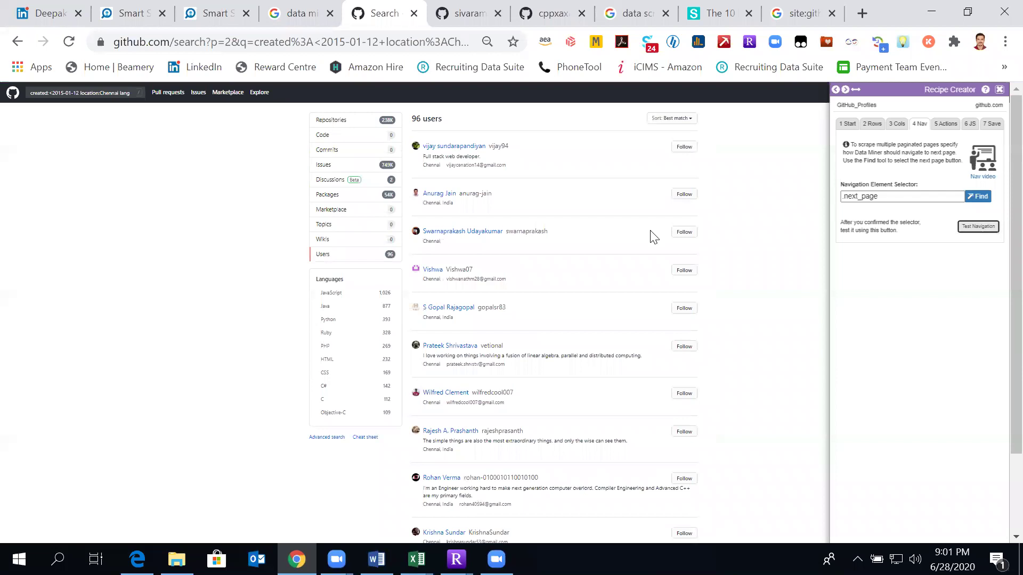
{"action": "scroll", "coordinate": [771, 314], "scroll_direction": "down", "scroll_amount": 2}
{"action": "left_click", "coordinate": [970, 228]}
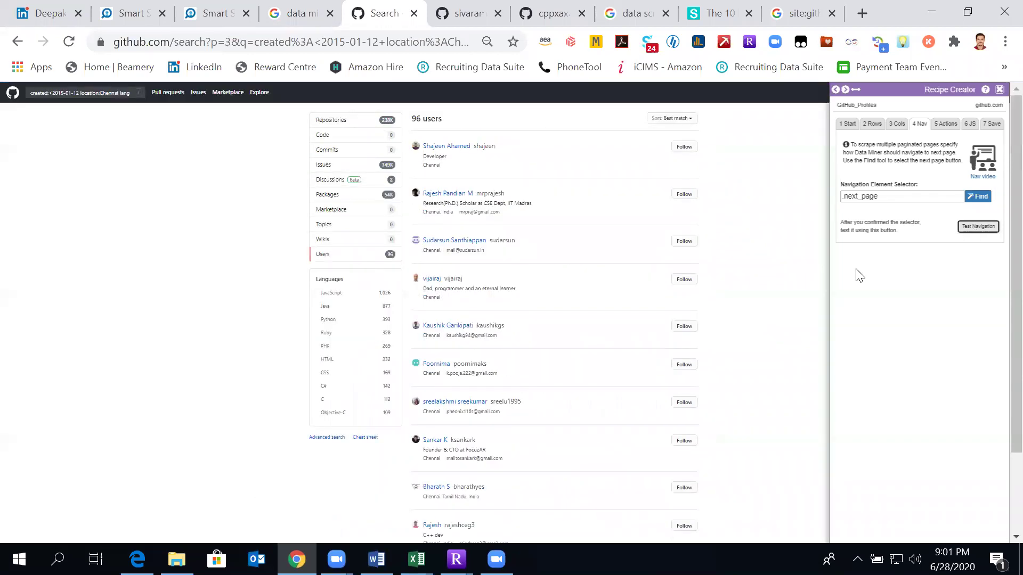
{"action": "scroll", "coordinate": [731, 307], "scroll_direction": "down", "scroll_amount": 2}
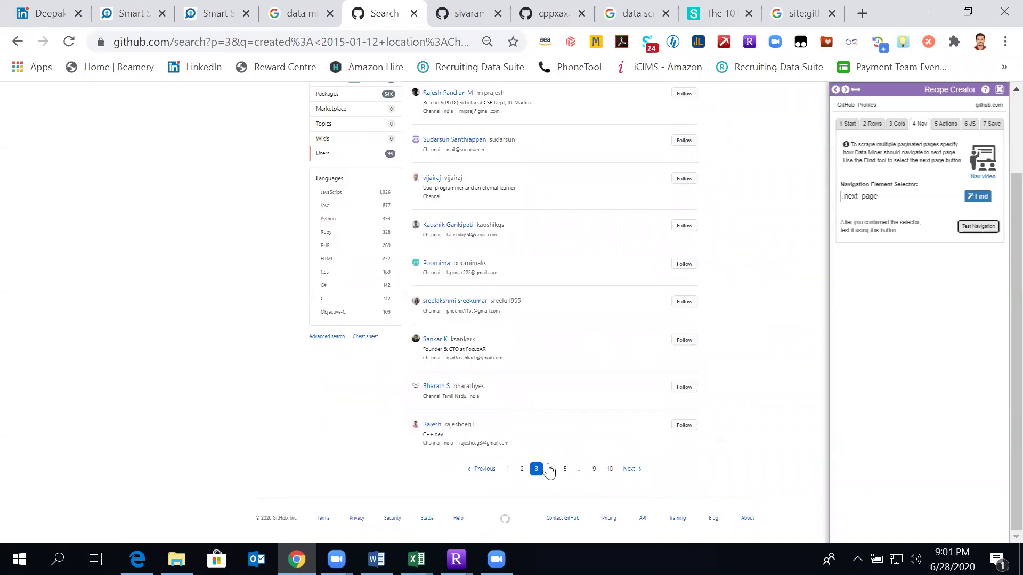
{"action": "left_click", "coordinate": [977, 228]}
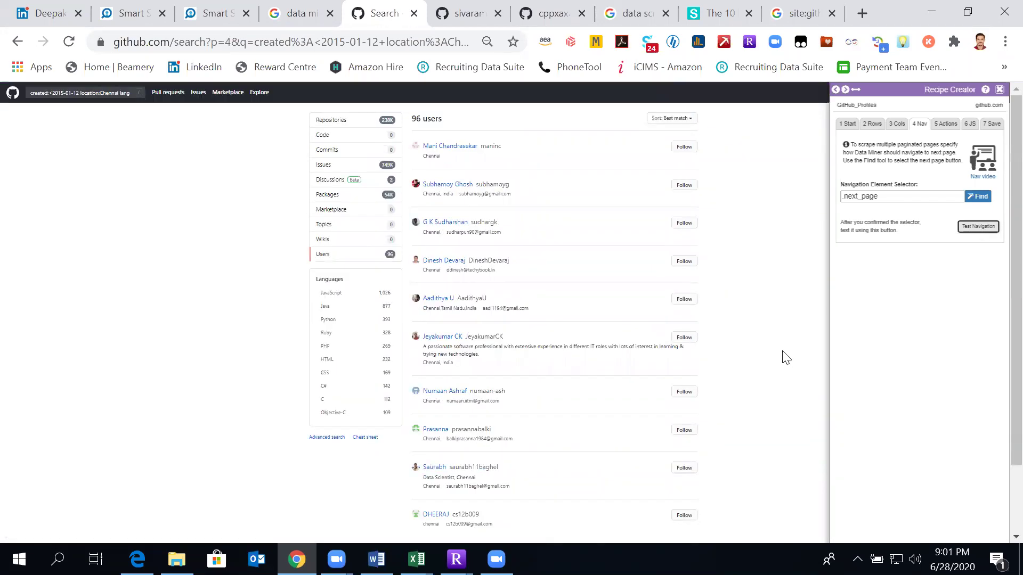
{"action": "scroll", "coordinate": [783, 356], "scroll_direction": "down", "scroll_amount": 2}
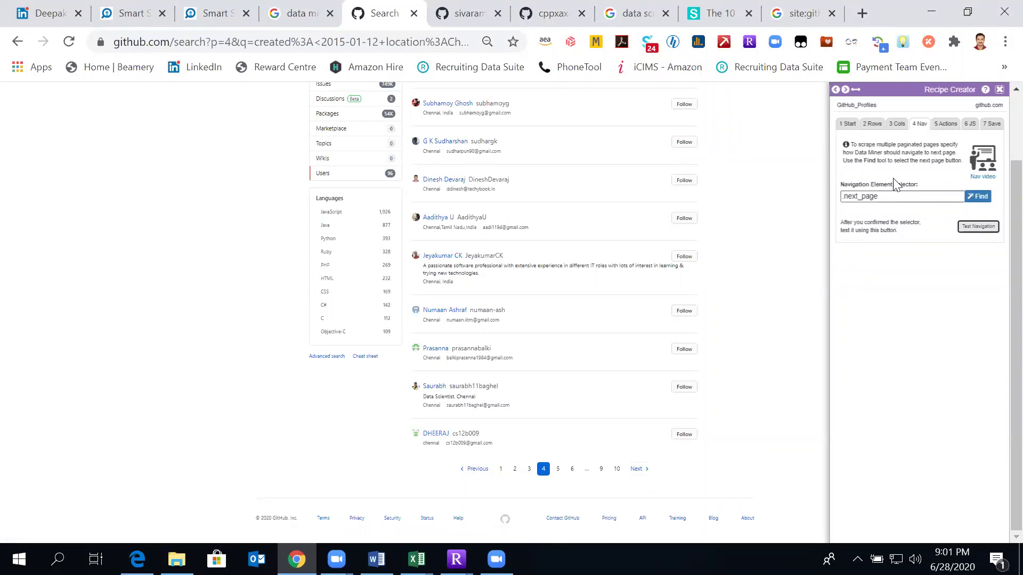
- Replace the Google resume query with site:github.com chennai java and run the search
{"action": "left_click", "coordinate": [807, 15]}
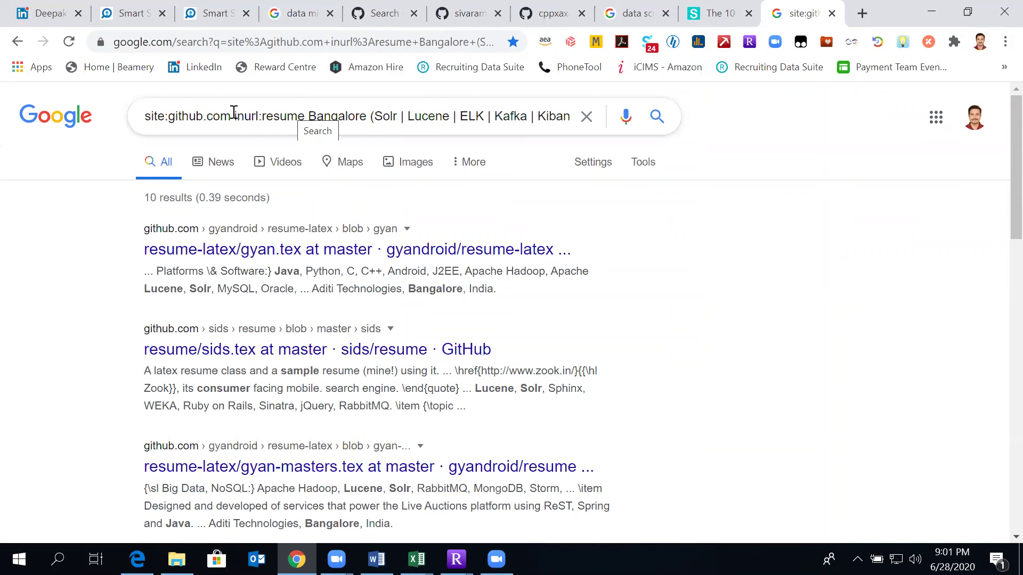
{"action": "left_click_drag", "start_coordinate": [233, 115], "coordinate": [407, 115]}
{"action": "left_click_drag", "start_coordinate": [577, 109], "coordinate": [778, 136]}
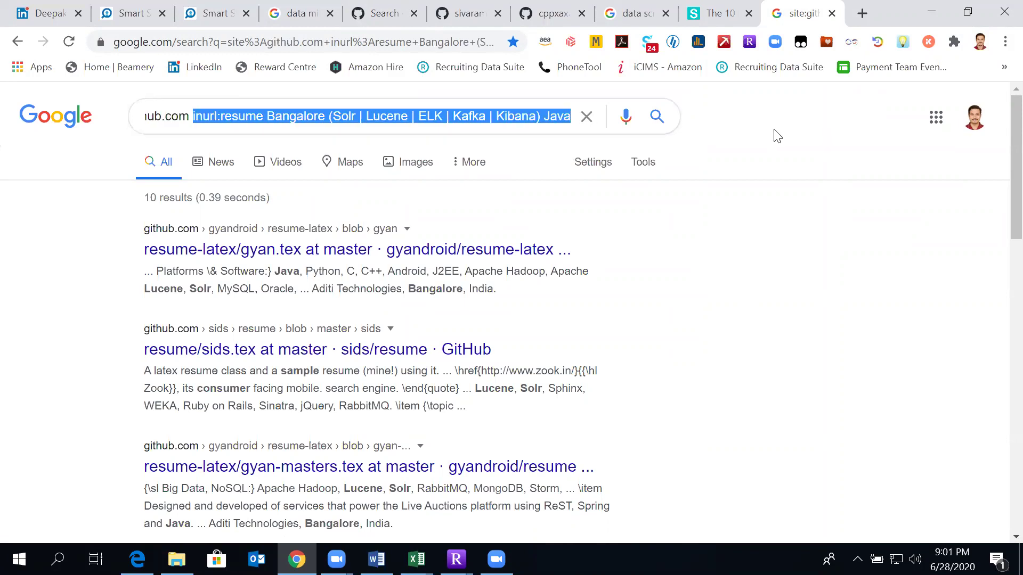
{"action": "type", "text": "chennai"}
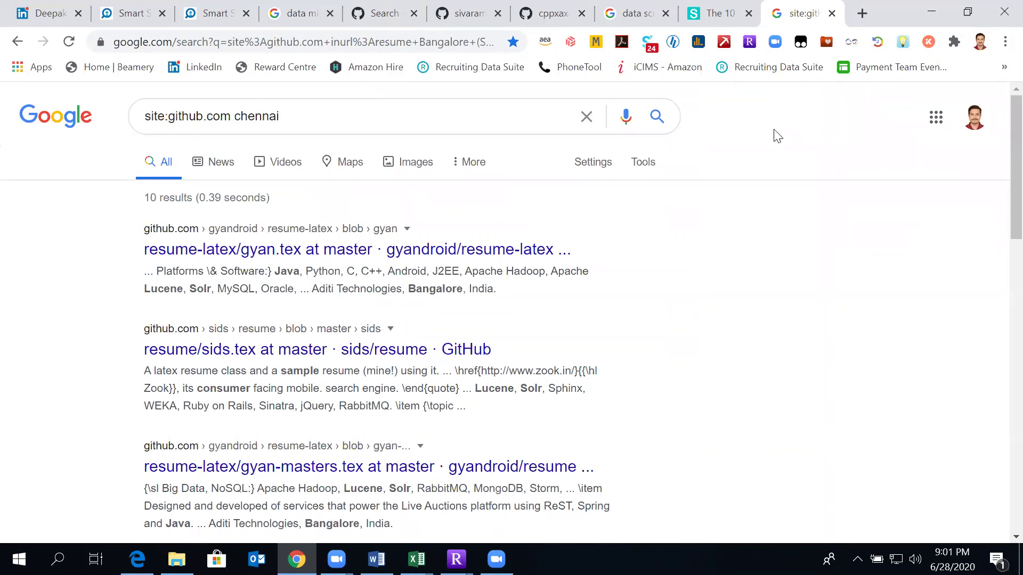
{"action": "type", "text": " java"}
{"action": "key", "text": "ctrl+BackSpace"}
{"action": "key", "text": "ctrl+BackSpace"}
{"action": "type", "text": "chennai java"}
{"action": "key", "text": "Return"}
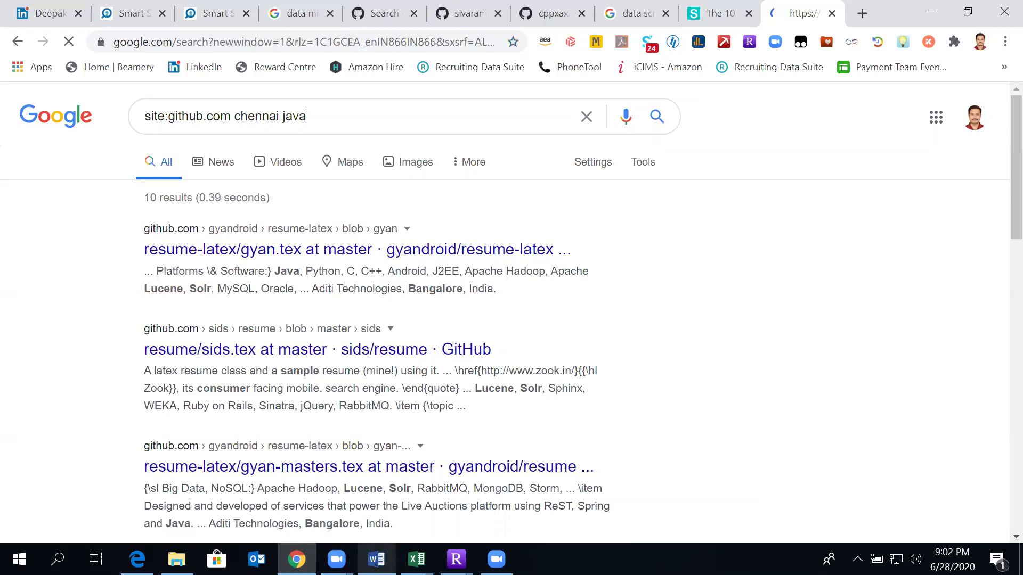
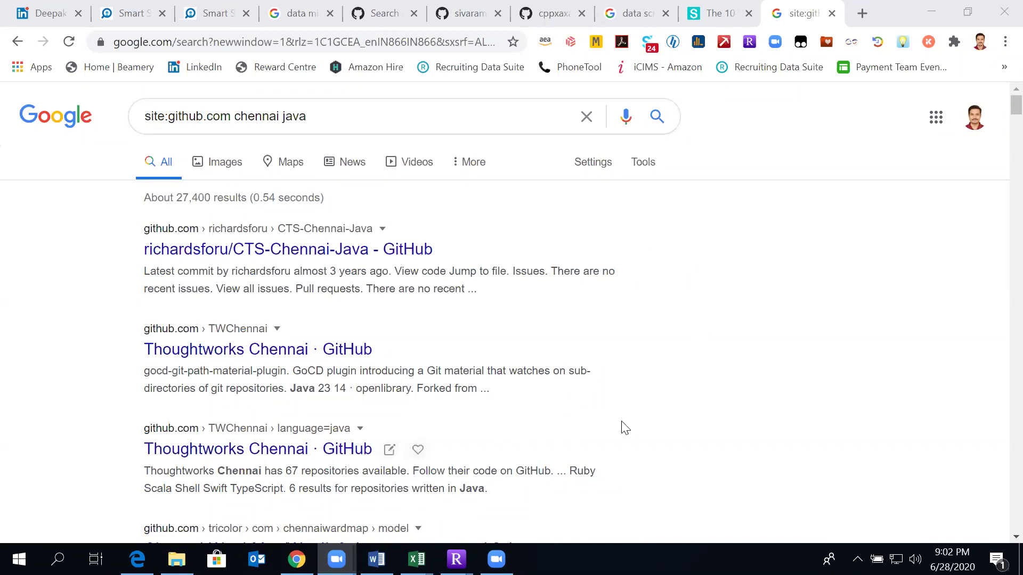
- Open the first Thoughtworks Chennai GitHub result in a new tab
{"action": "right_click", "coordinate": [324, 350]}
{"action": "left_click", "coordinate": [442, 140]}
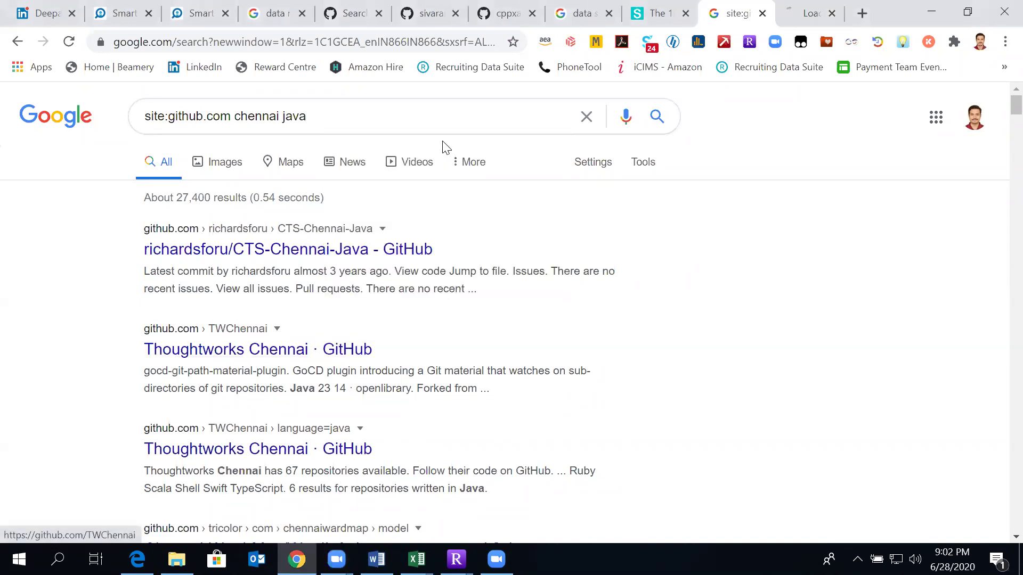
- View the opened Thoughtworks Chennai page, close its Recipe Creator, and return to the Google results
{"action": "left_click", "coordinate": [787, 10]}
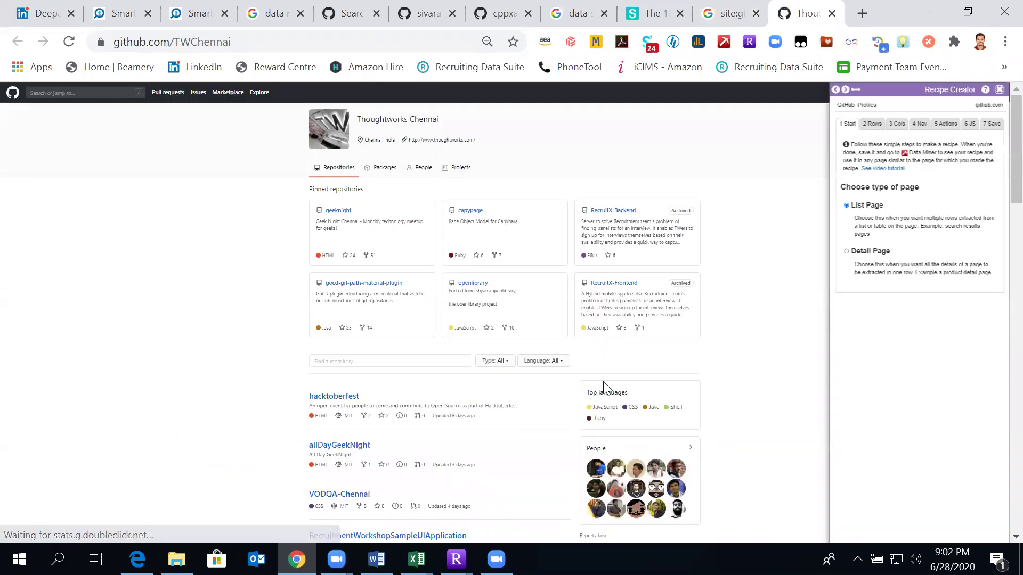
{"action": "left_click", "coordinate": [999, 91]}
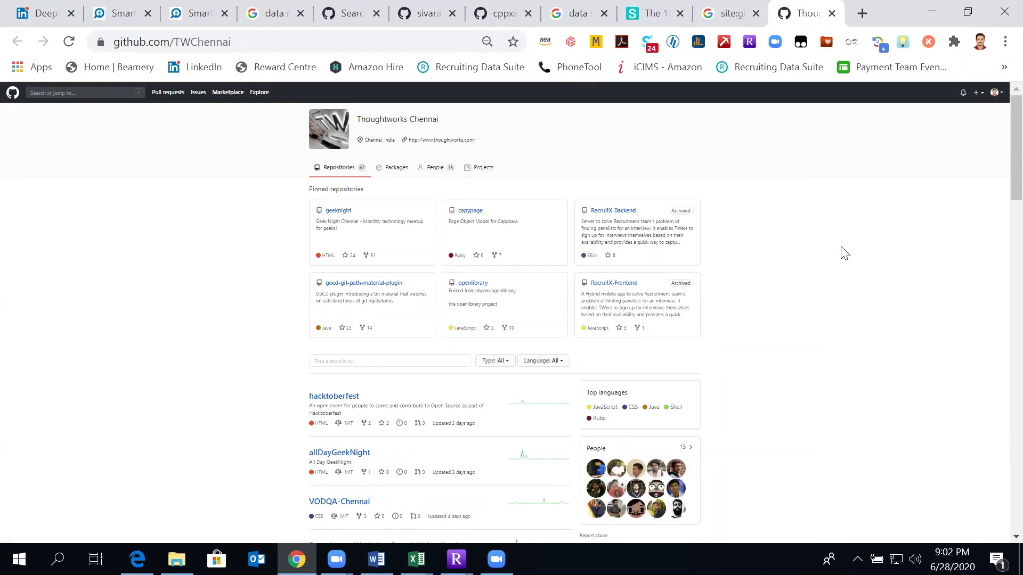
{"action": "left_click", "coordinate": [732, 16]}
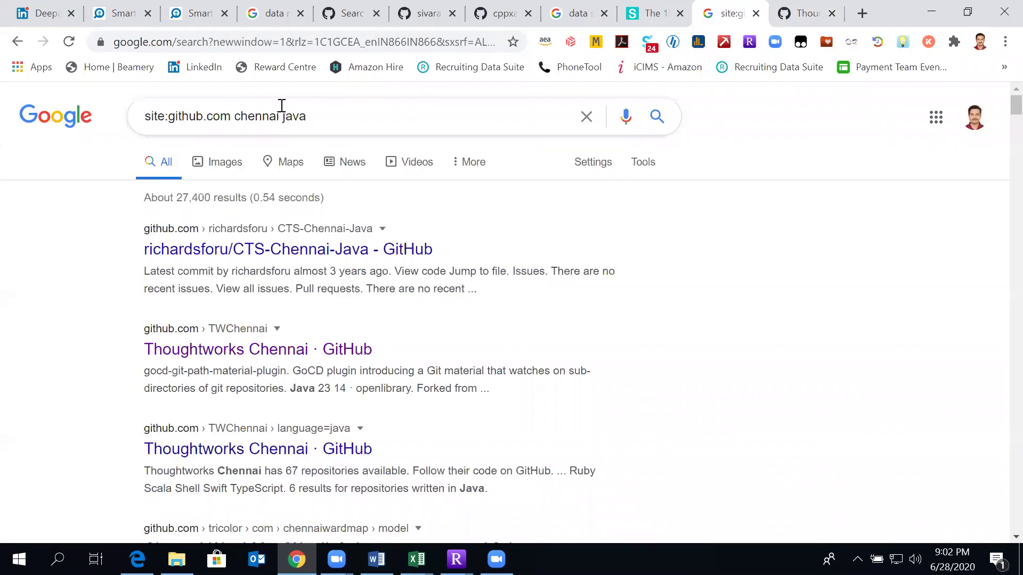
- Open the ishantk/Amazon29Nov2019 search result in a new tab
{"action": "scroll", "coordinate": [631, 406], "scroll_direction": "down", "scroll_amount": 1}
{"action": "scroll", "coordinate": [631, 406], "scroll_direction": "down", "scroll_amount": 4}
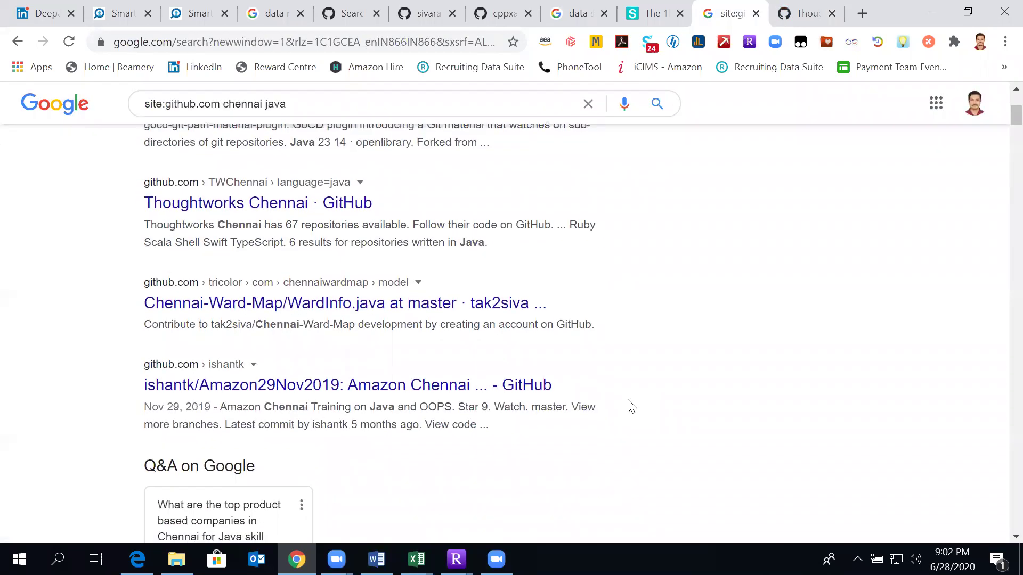
{"action": "right_click", "coordinate": [389, 384]}
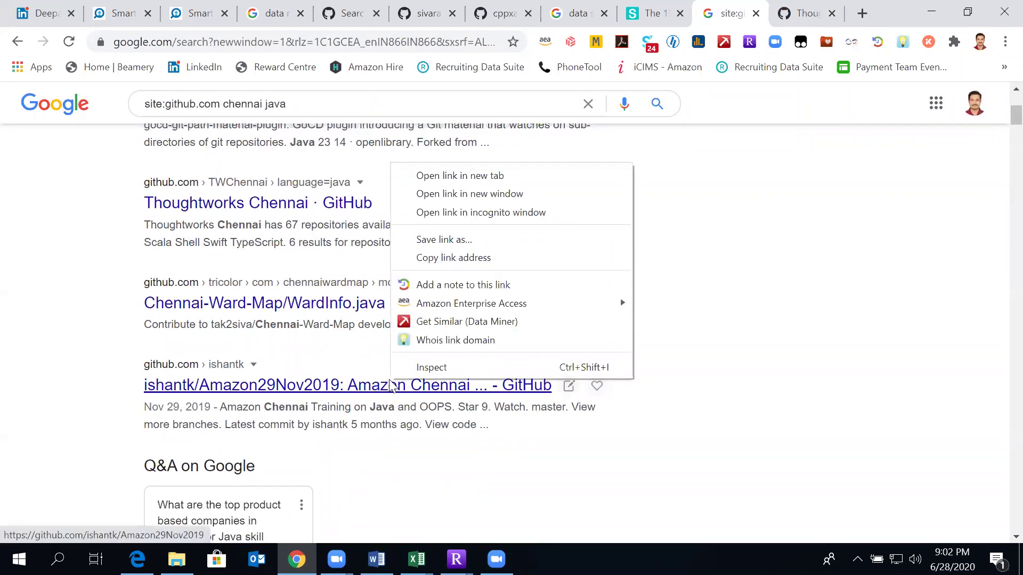
{"action": "left_click", "coordinate": [481, 176]}
- Open the personal GitHub profile result below the Q&A section in a new tab
{"action": "scroll", "coordinate": [746, 269], "scroll_direction": "down", "scroll_amount": 6}
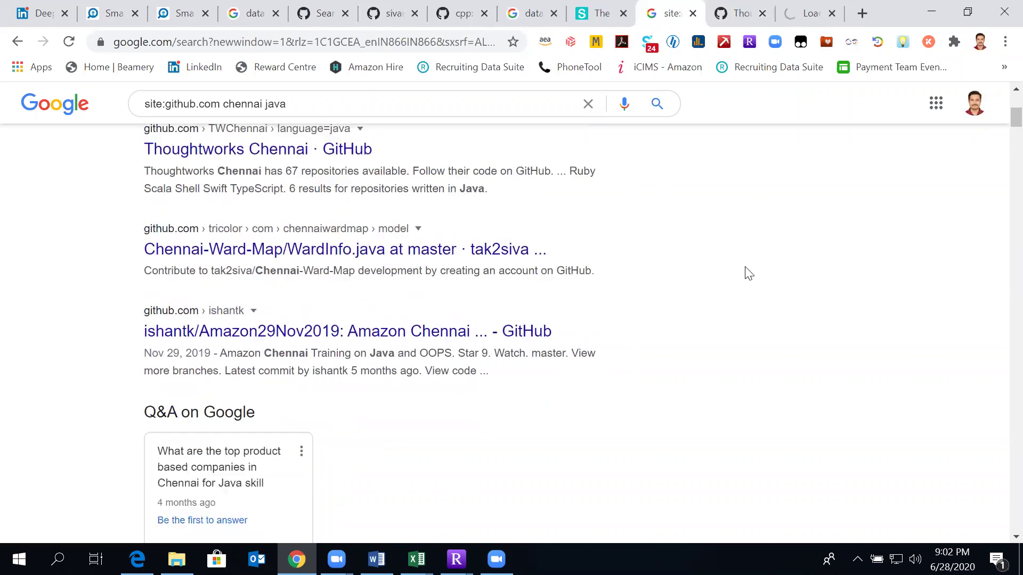
{"action": "scroll", "coordinate": [748, 259], "scroll_direction": "down", "scroll_amount": 3}
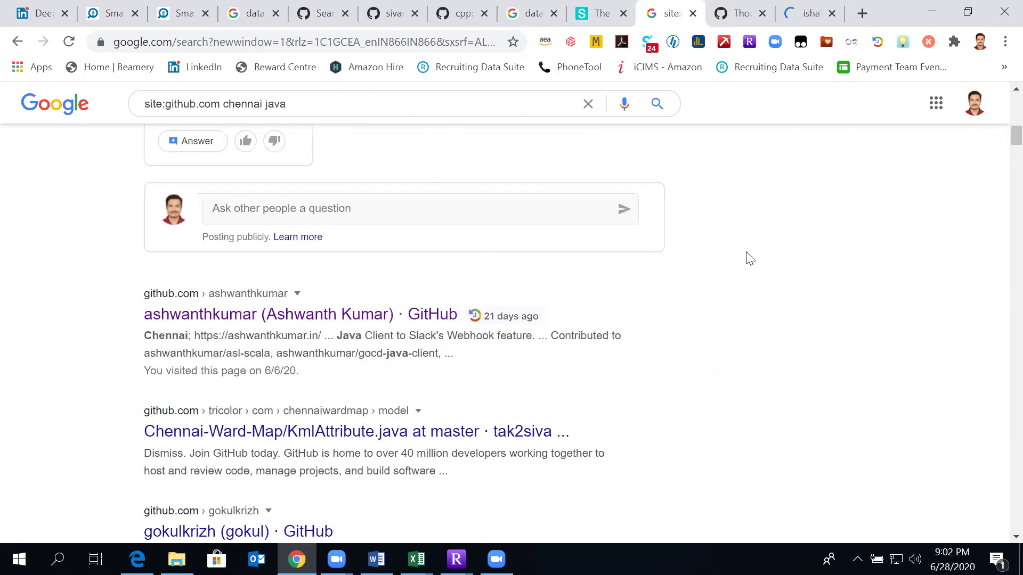
{"action": "right_click", "coordinate": [416, 310]}
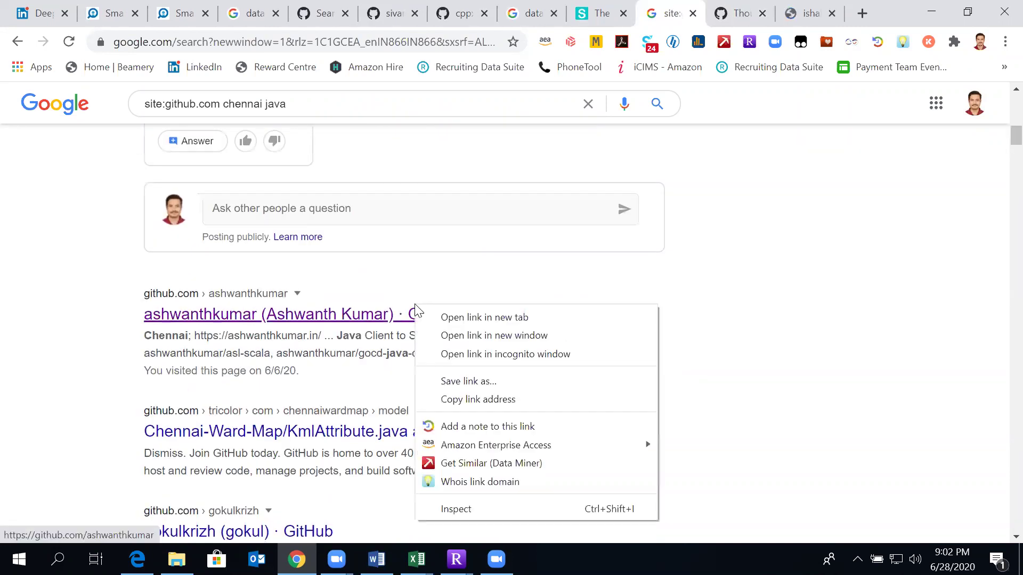
{"action": "left_click", "coordinate": [456, 319]}
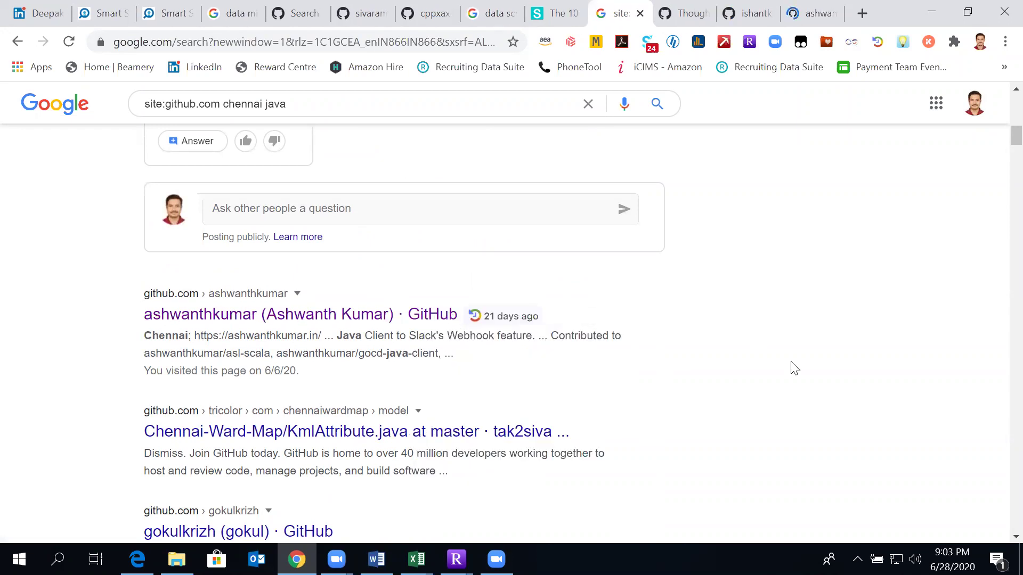
{"action": "scroll", "coordinate": [794, 367], "scroll_direction": "up", "scroll_amount": 12}
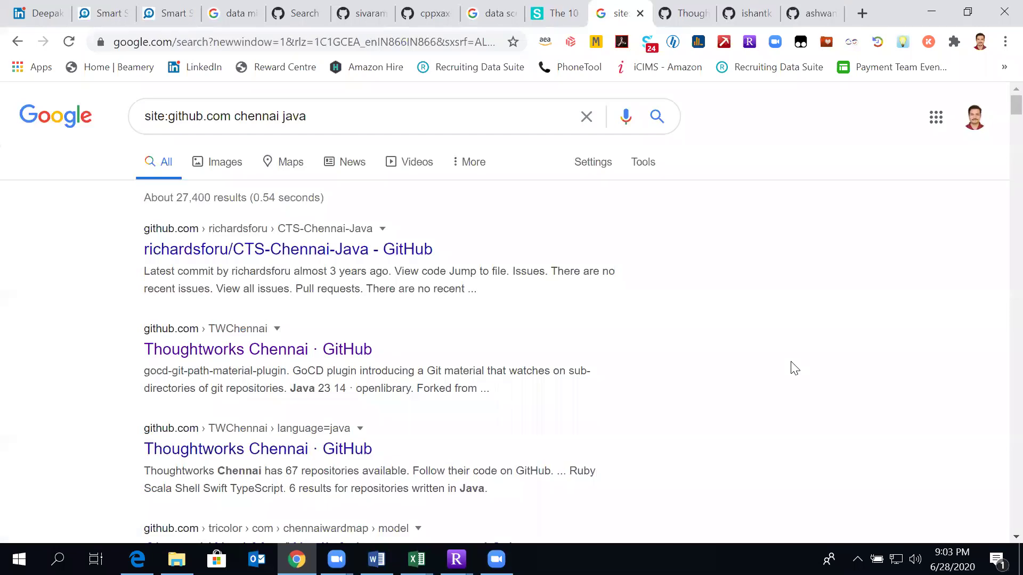
- Review the Thoughtworks Chennai and Amazon29Nov2019 GitHub pages and close both tabs
{"action": "left_click", "coordinate": [681, 16]}
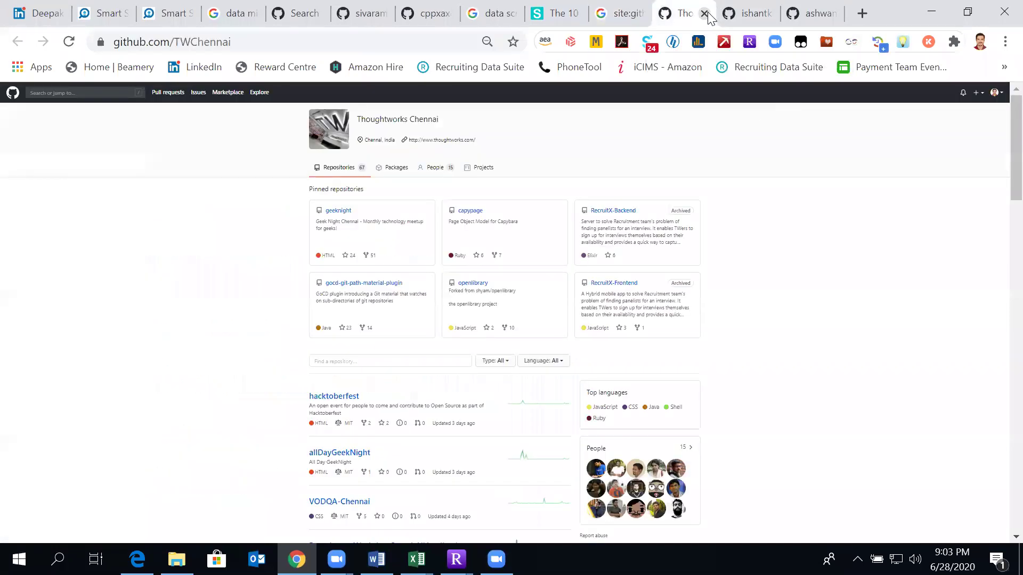
{"action": "left_click", "coordinate": [704, 13]}
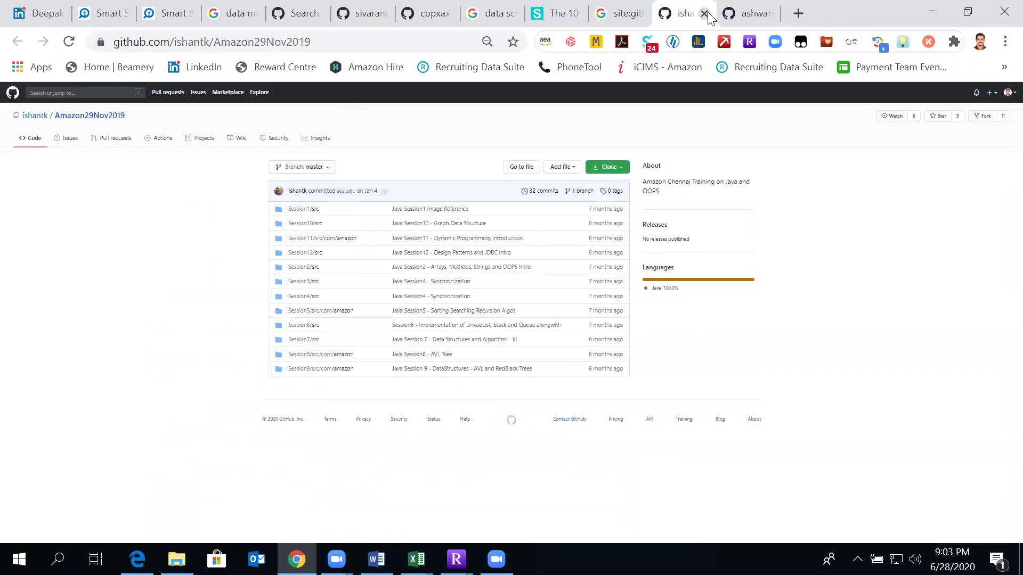
{"action": "left_click", "coordinate": [704, 14]}
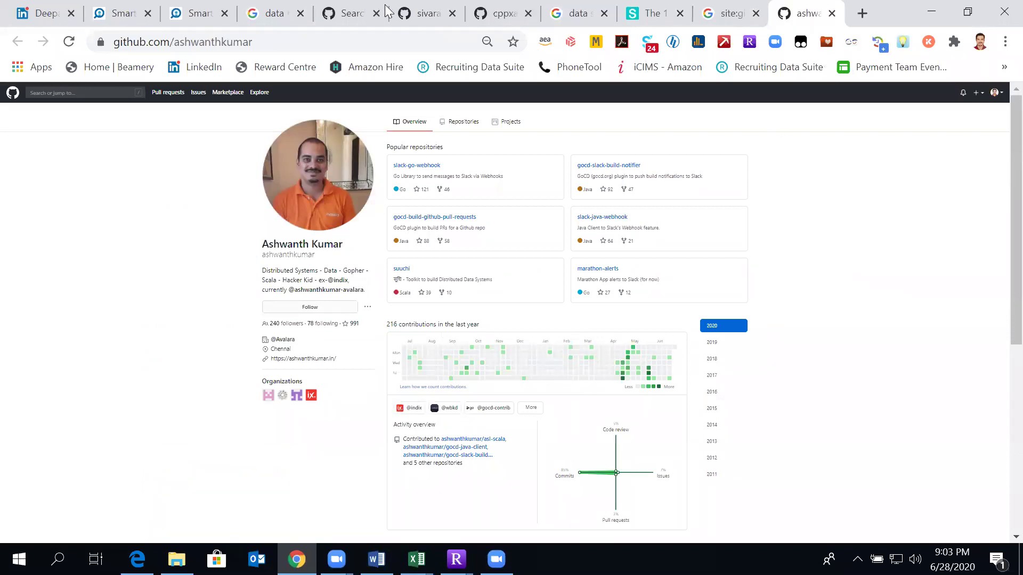
- Close the GitHub profile tab that has an unsaved Recipe 1 and return to the GitHub user search results
{"action": "left_click", "coordinate": [421, 18]}
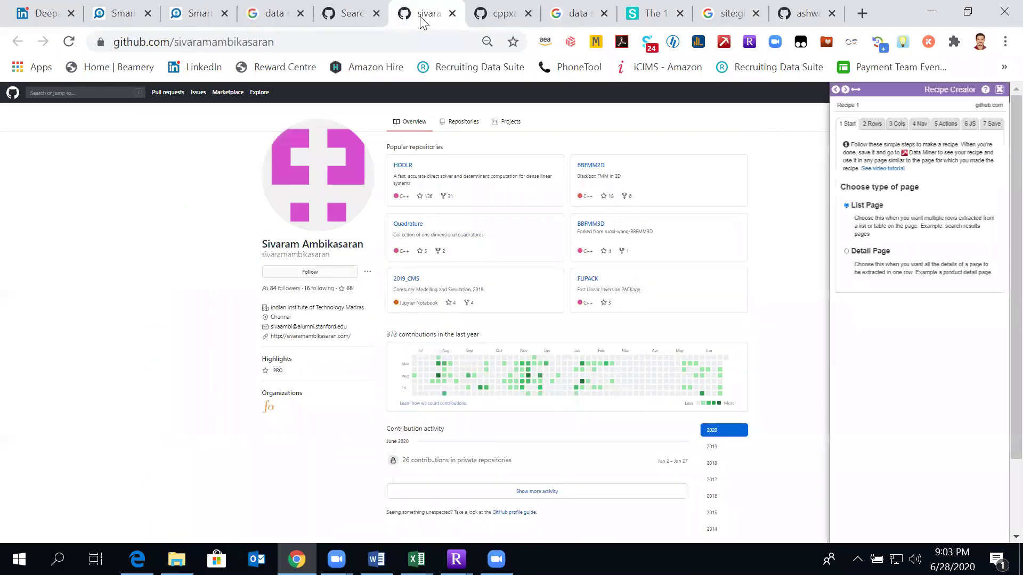
{"action": "left_click", "coordinate": [452, 13]}
{"action": "left_click", "coordinate": [349, 15]}
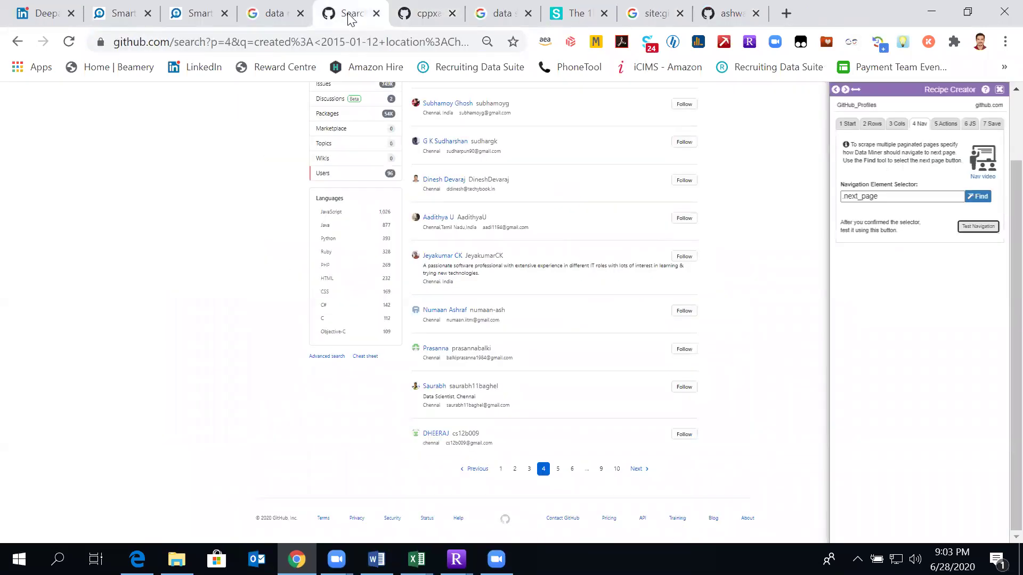
- Add a new column to the GitHub_Profiles recipe and preview the element finder's selection stages
{"action": "left_click", "coordinate": [897, 124]}
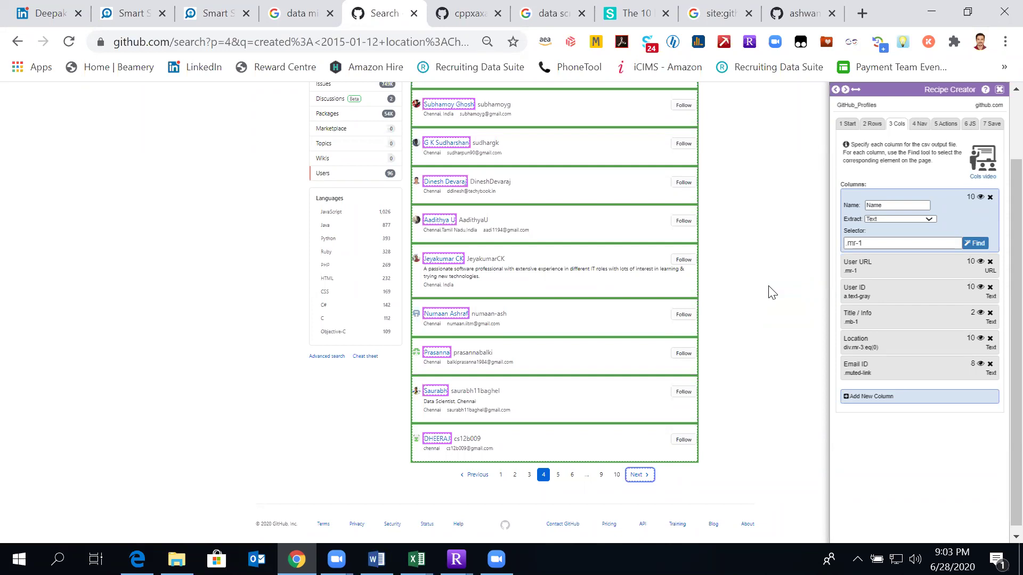
{"action": "left_click", "coordinate": [848, 398]}
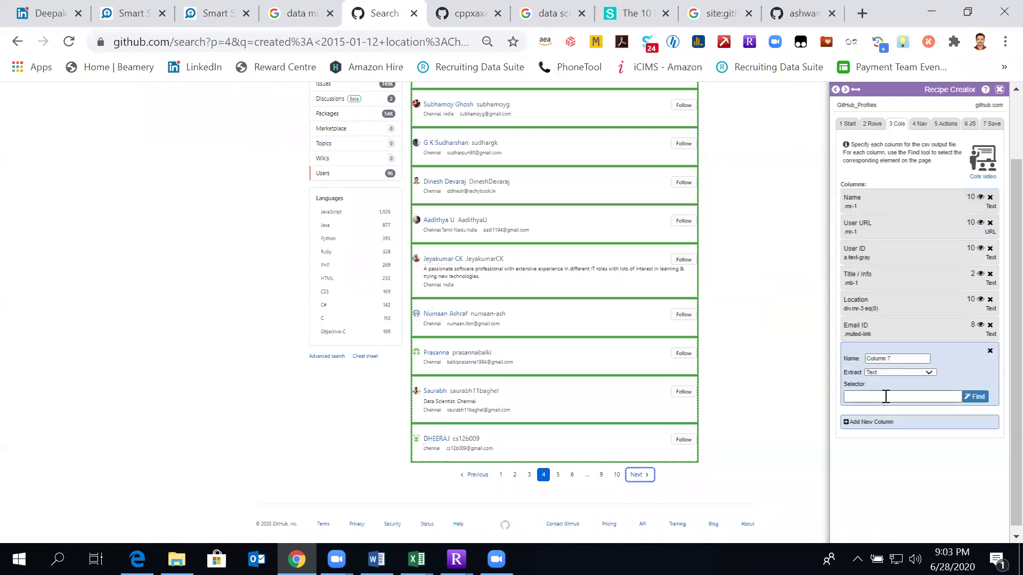
{"action": "left_click", "coordinate": [967, 397]}
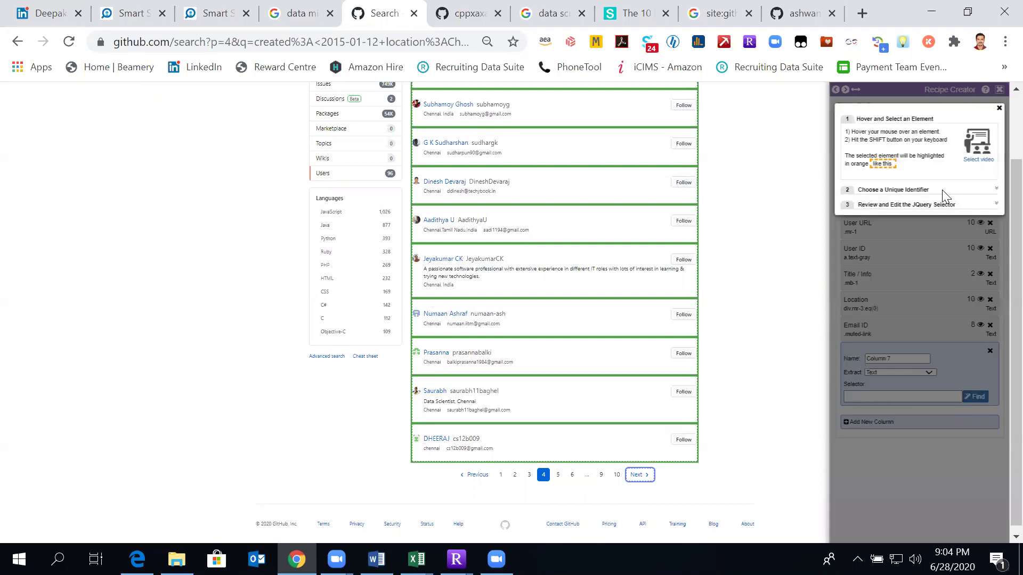
{"action": "left_click", "coordinate": [997, 189]}
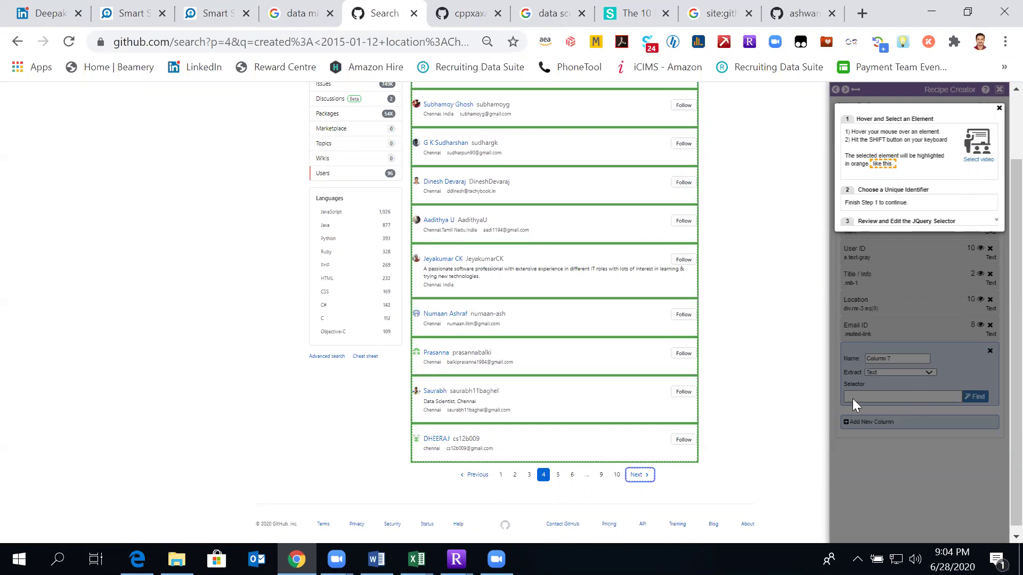
{"action": "left_click", "coordinate": [999, 109]}
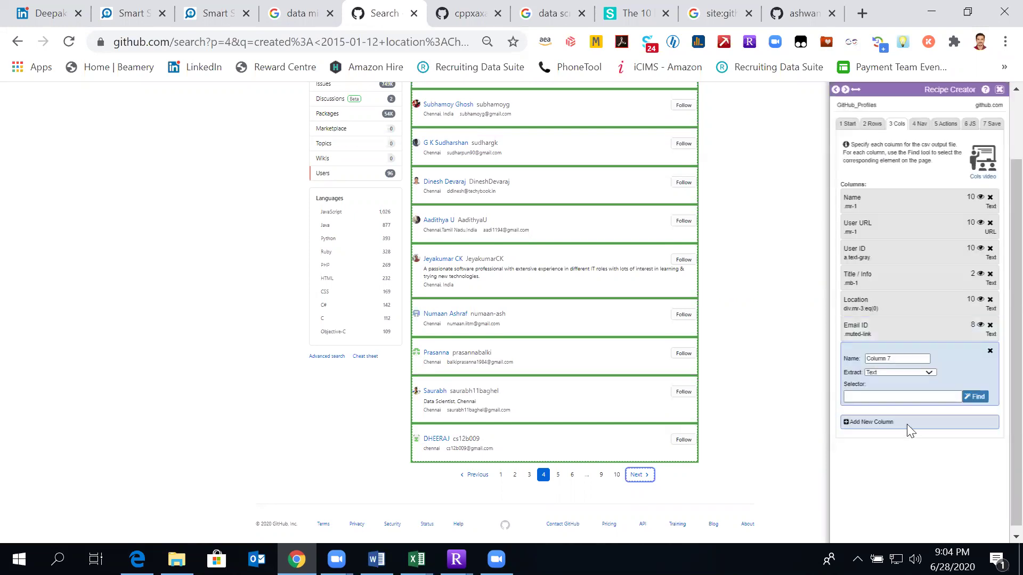
- Pick a listed user's name for Column 7, try the mr-1 class, and replace it with the <a> element type
{"action": "left_click", "coordinate": [976, 399]}
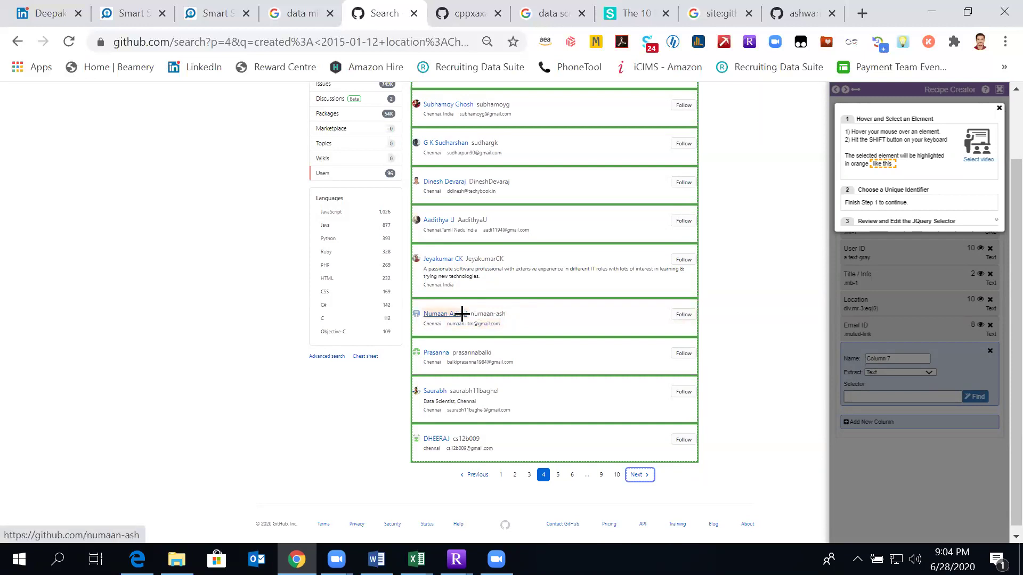
{"action": "key", "text": "shift"}
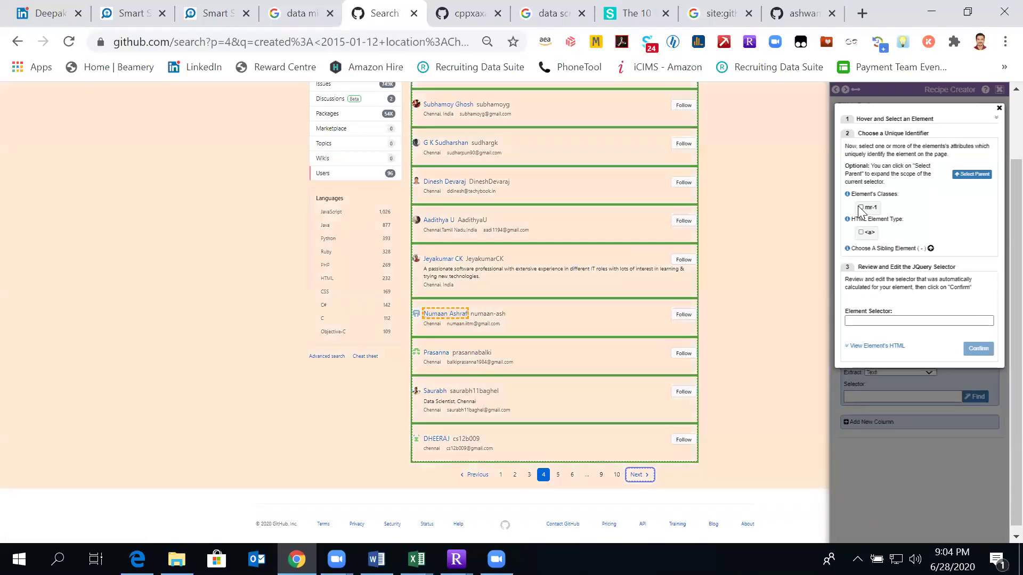
{"action": "left_click", "coordinate": [861, 208]}
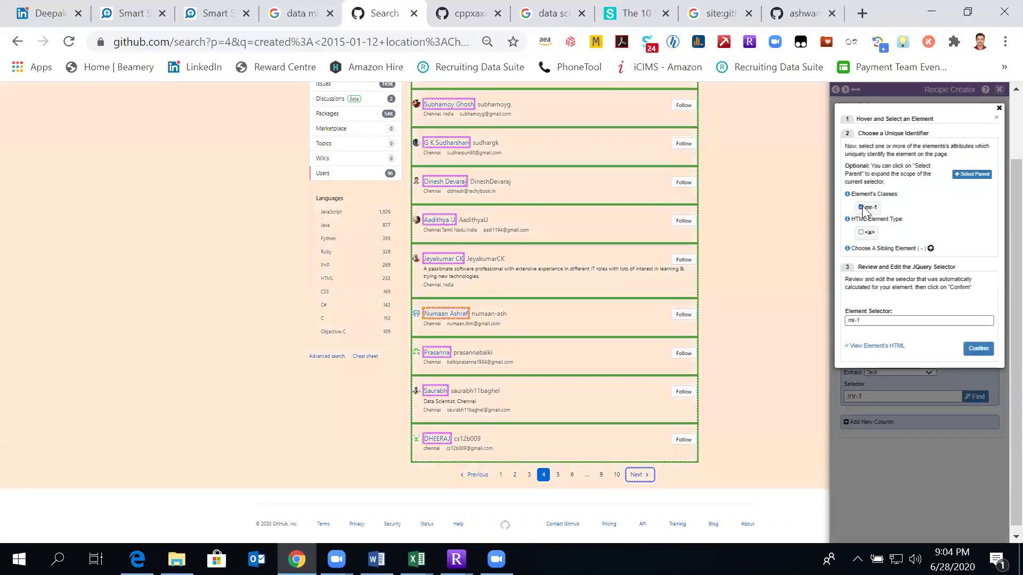
{"action": "left_click", "coordinate": [861, 208]}
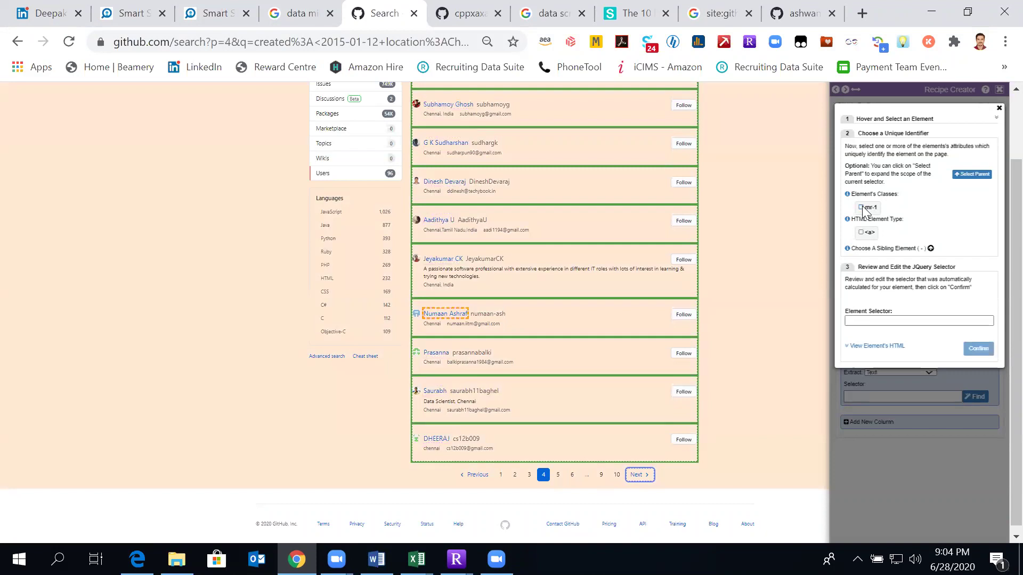
{"action": "left_click", "coordinate": [862, 233]}
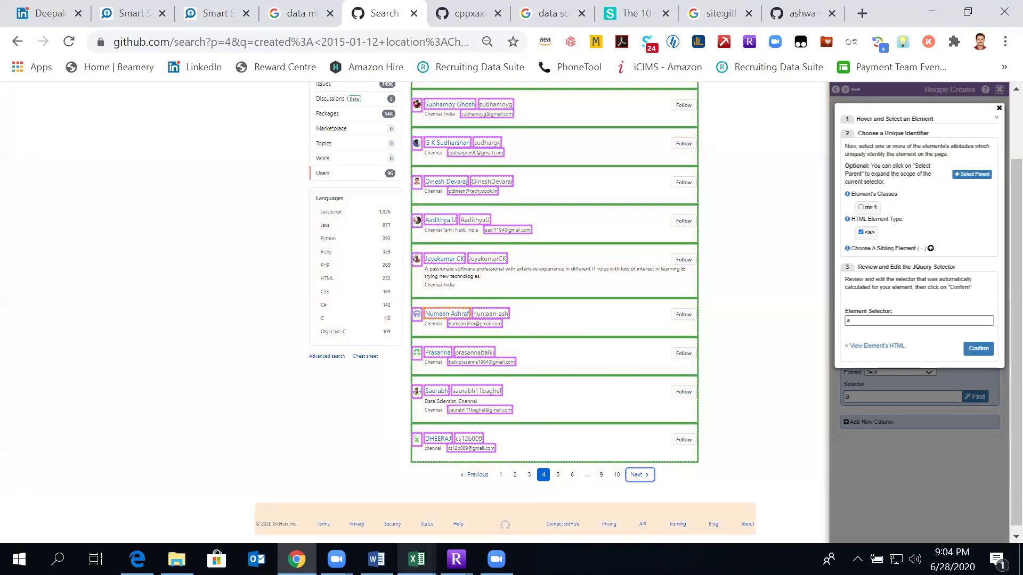
- Compare the selected page elements with the Name column of the dataminer (4) workbook in Excel, and return to Chrome
{"action": "mouse_move", "coordinate": [426, 546]}
{"action": "left_click", "coordinate": [454, 514]}
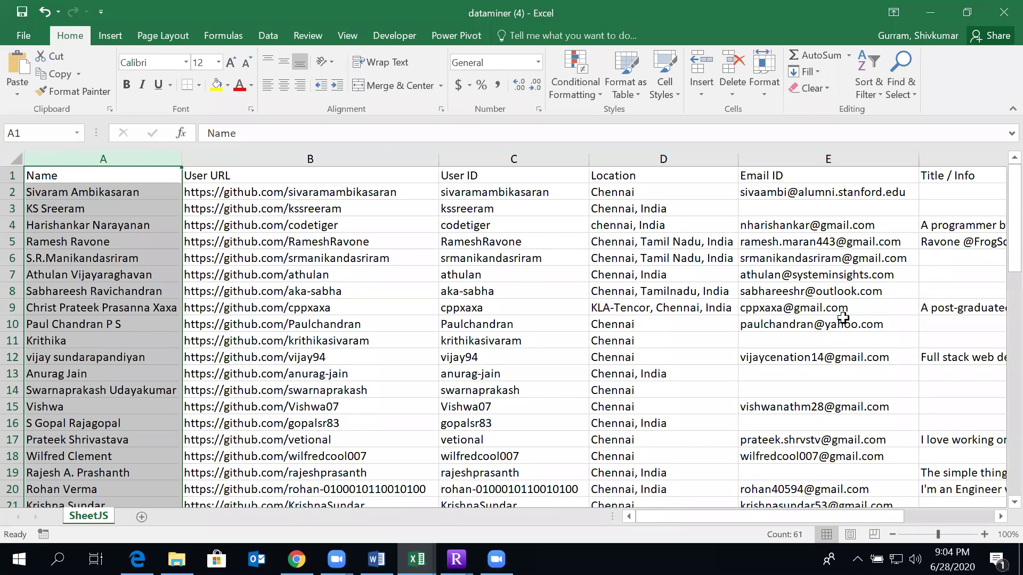
{"action": "key", "text": "alt+Tab"}
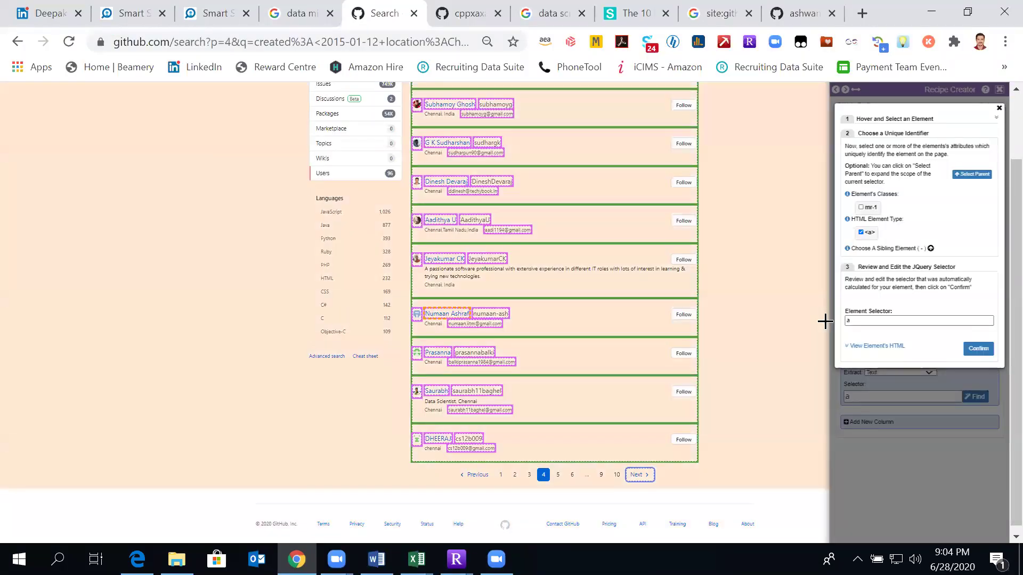
{"action": "key", "text": "alt+Tab"}
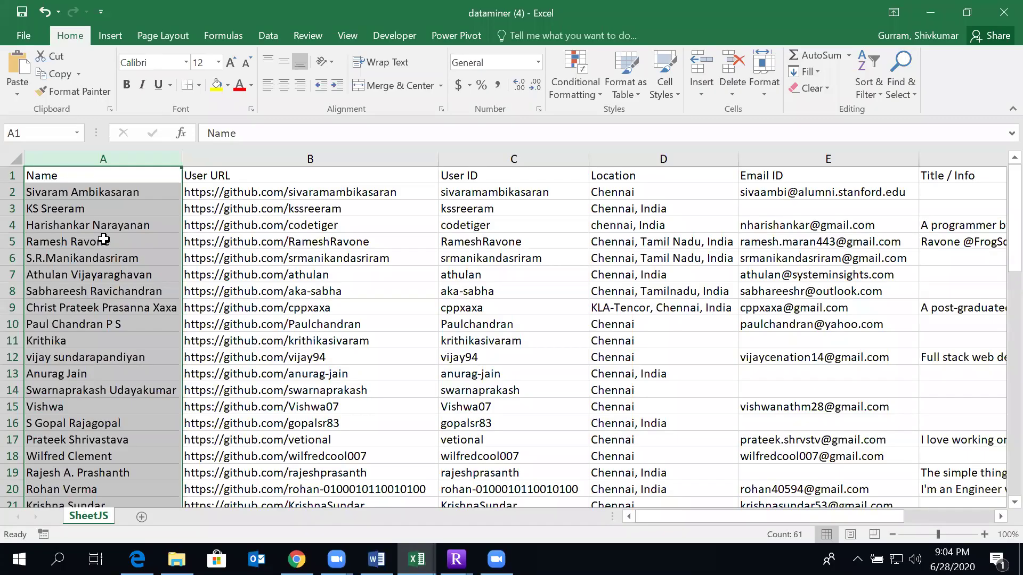
{"action": "left_click", "coordinate": [104, 240]}
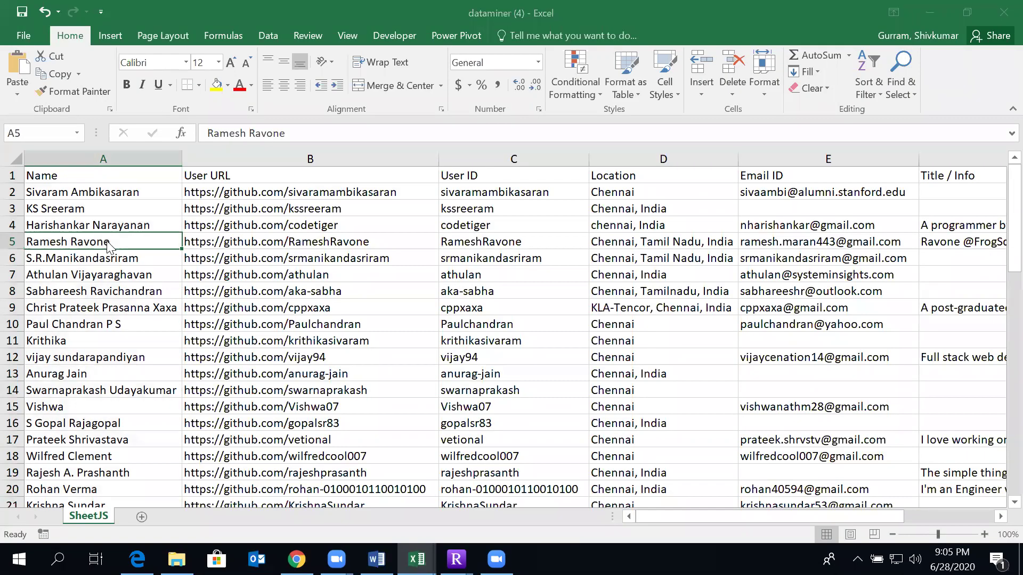
{"action": "key", "text": "alt+Tab"}
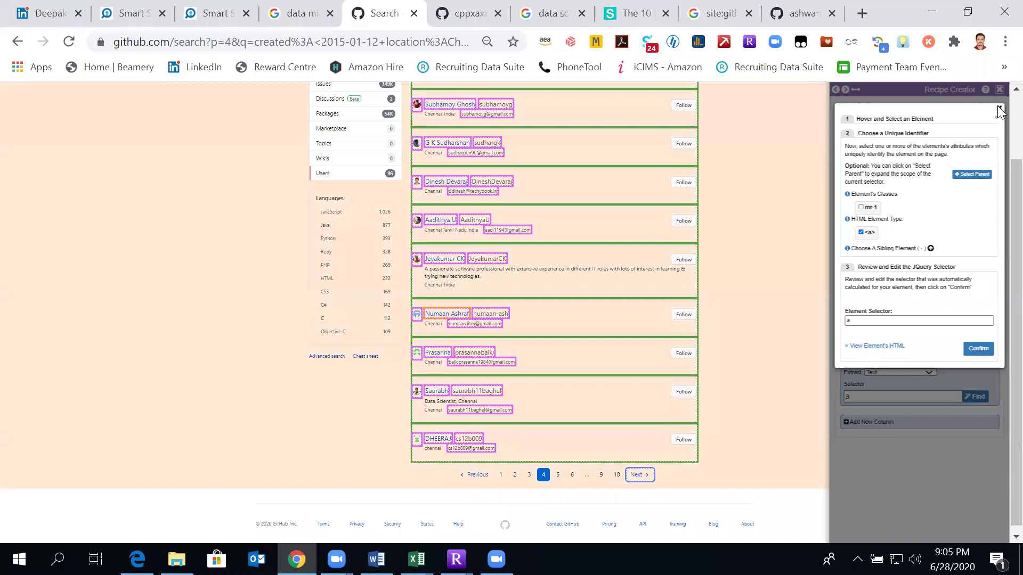
- Close the GitHub_Profiles recipe without saving, start a new Data Miner recipe, and open its row definition
{"action": "left_click", "coordinate": [998, 107]}
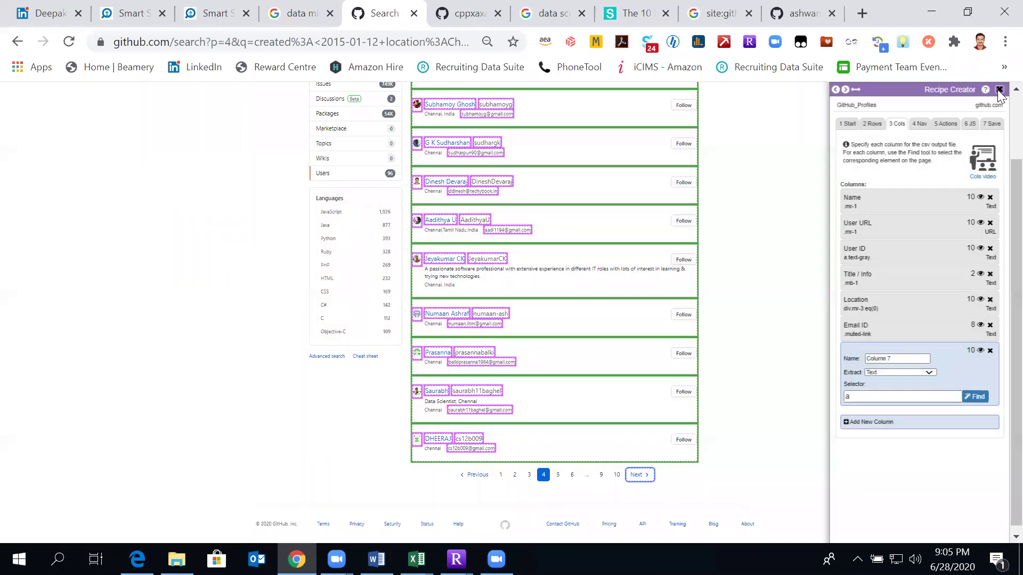
{"action": "left_click", "coordinate": [999, 90]}
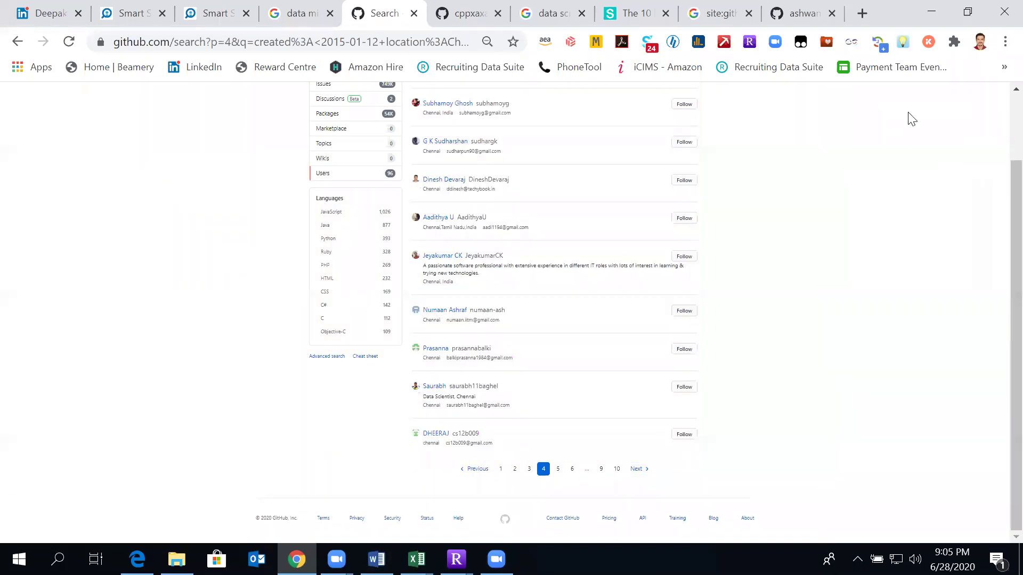
{"action": "left_click", "coordinate": [750, 41]}
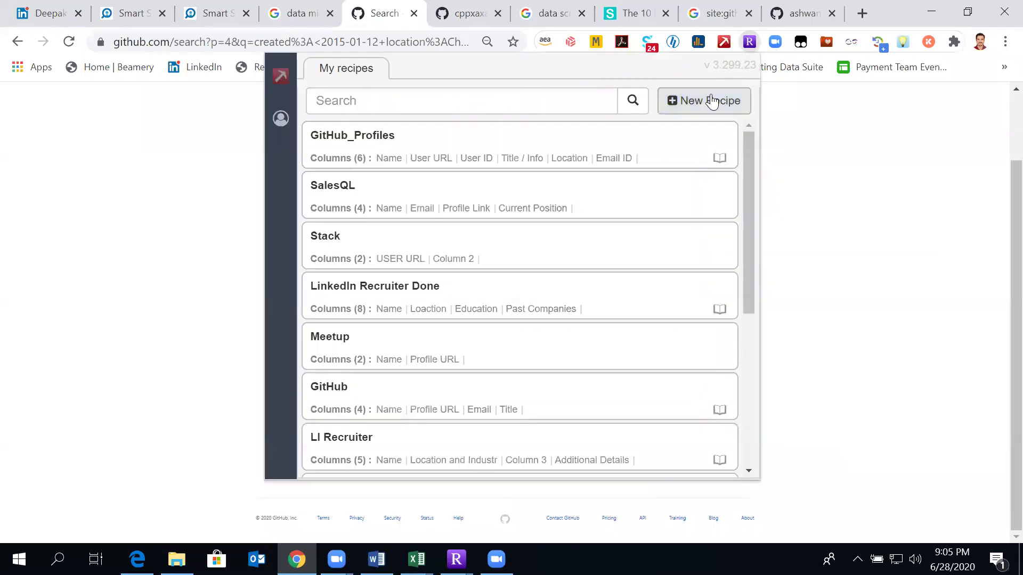
{"action": "left_click", "coordinate": [712, 101]}
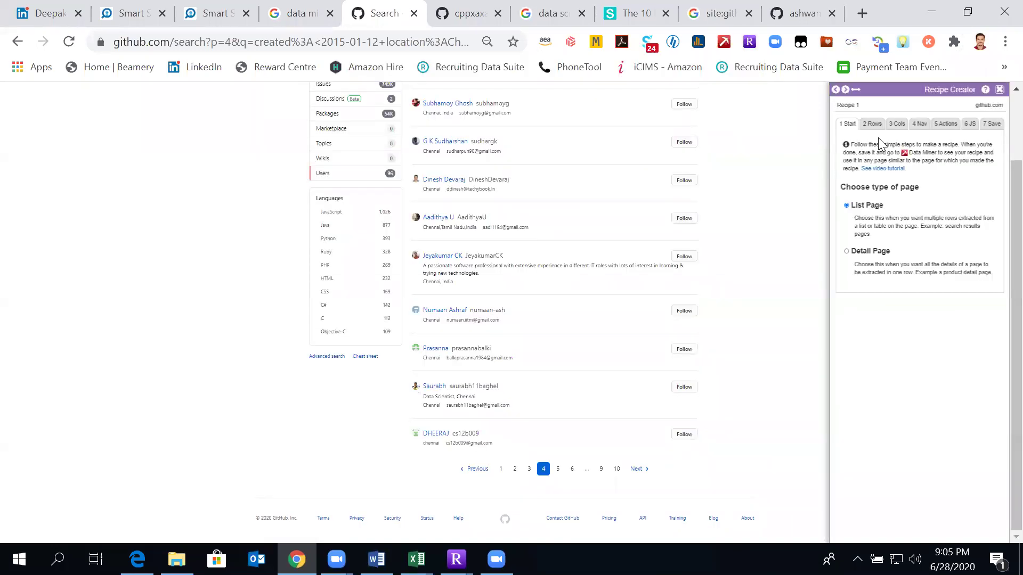
{"action": "left_click", "coordinate": [875, 124]}
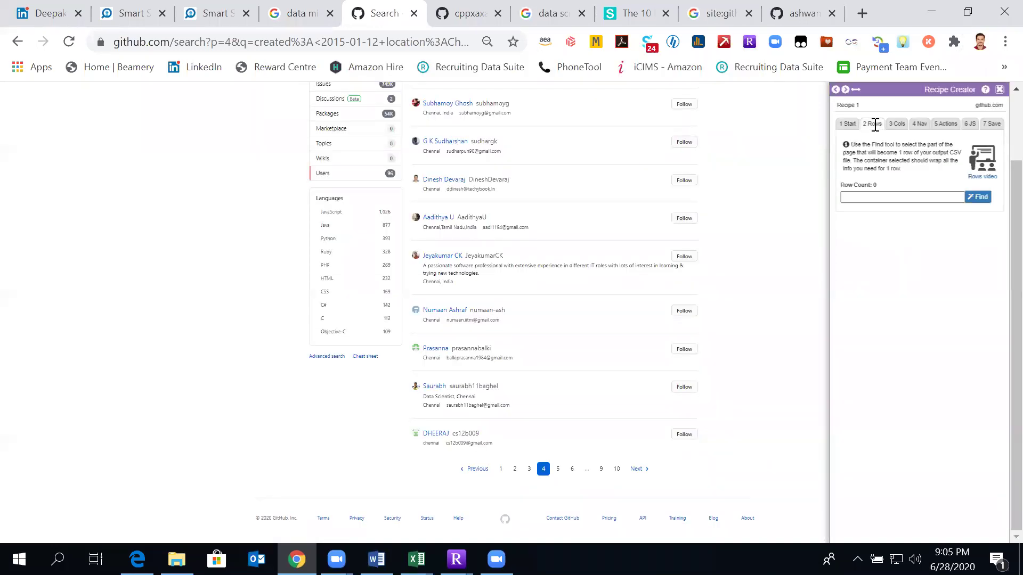
- Pick a listed user's whole result block as the row element, then try the user-list-item class and clear it
{"action": "left_click", "coordinate": [975, 200]}
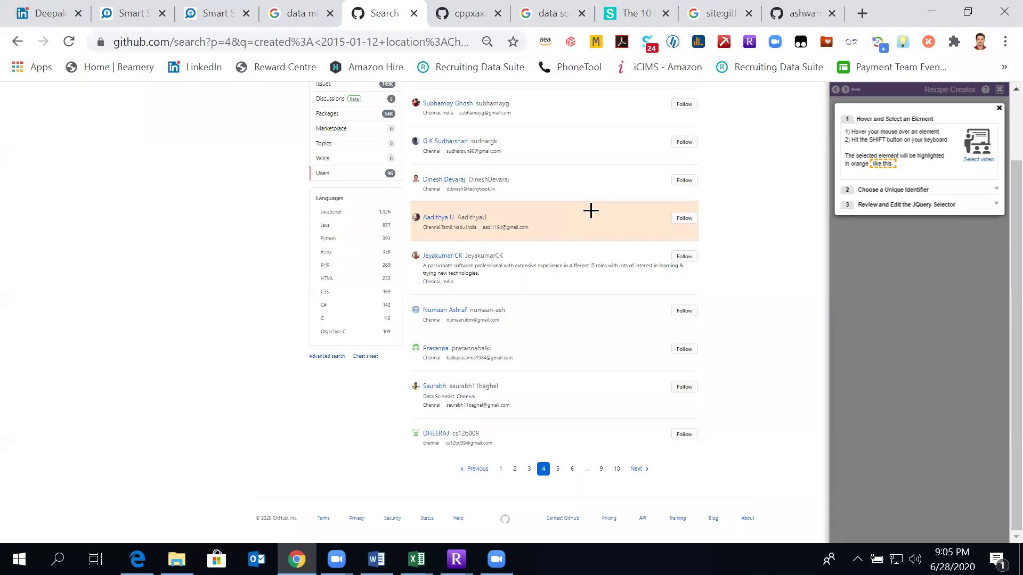
{"action": "key", "text": "shift"}
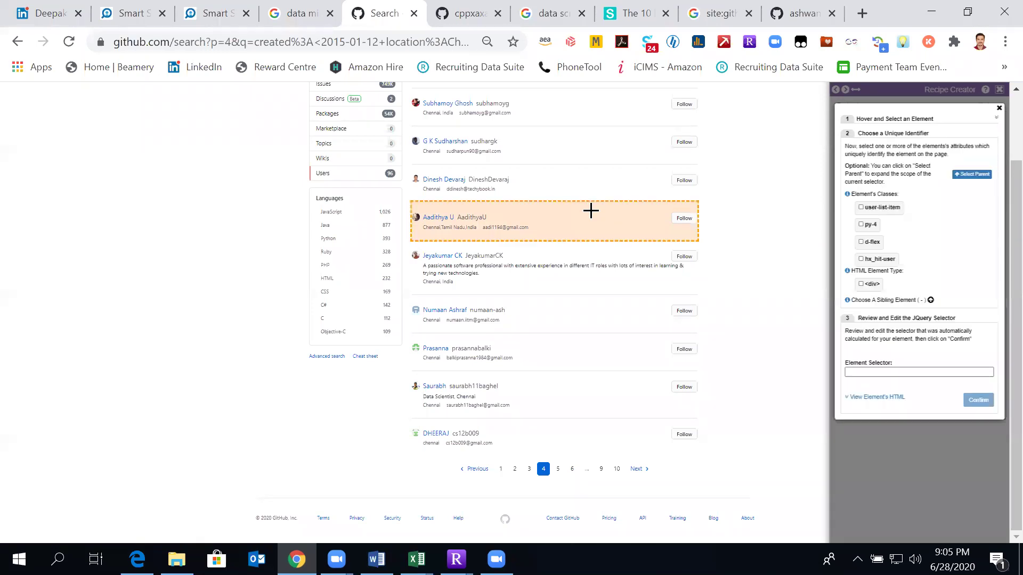
{"action": "left_click", "coordinate": [861, 207]}
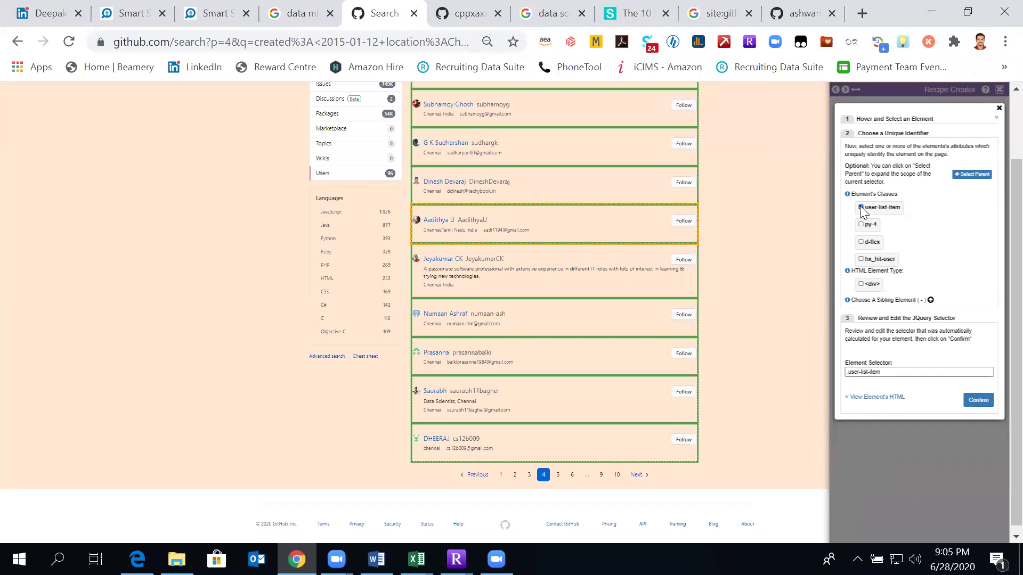
{"action": "left_click", "coordinate": [861, 208]}
{"action": "left_click", "coordinate": [861, 208]}
{"action": "left_click", "coordinate": [861, 208]}
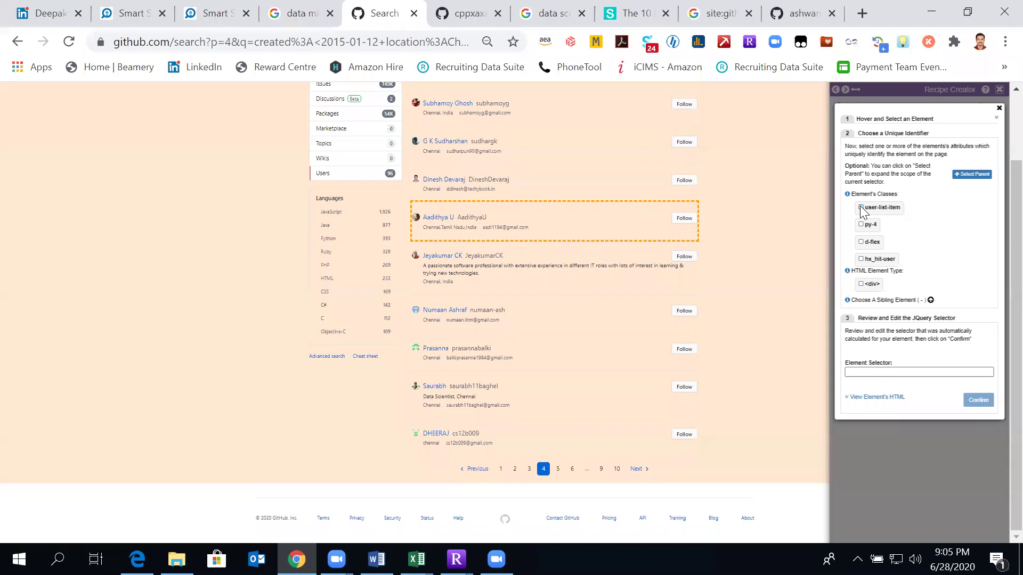
- Try the py-4 and d-flex classes one at a time as the row identifier, clearing each after previewing its matches
{"action": "left_click", "coordinate": [861, 224]}
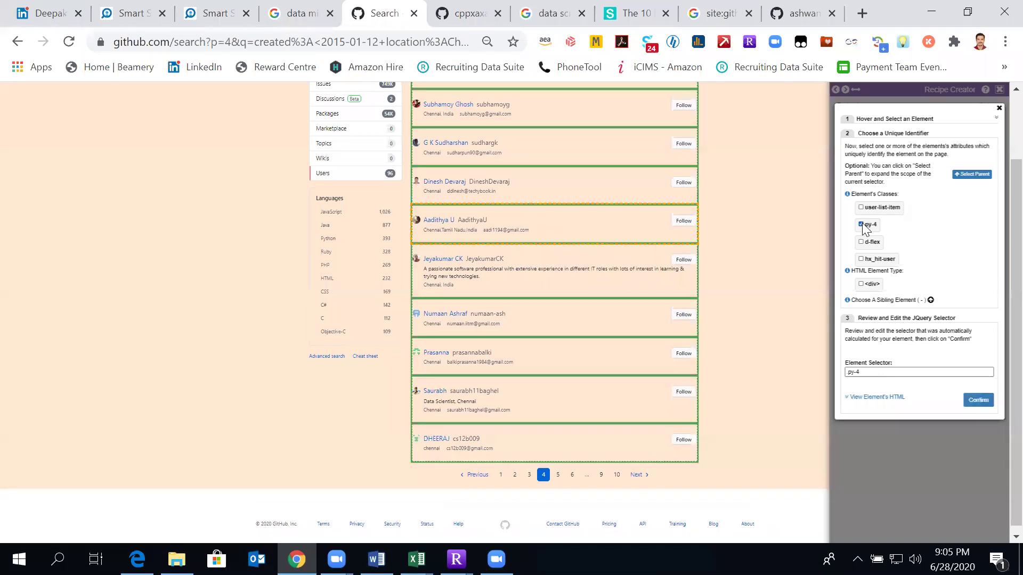
{"action": "left_click", "coordinate": [861, 225]}
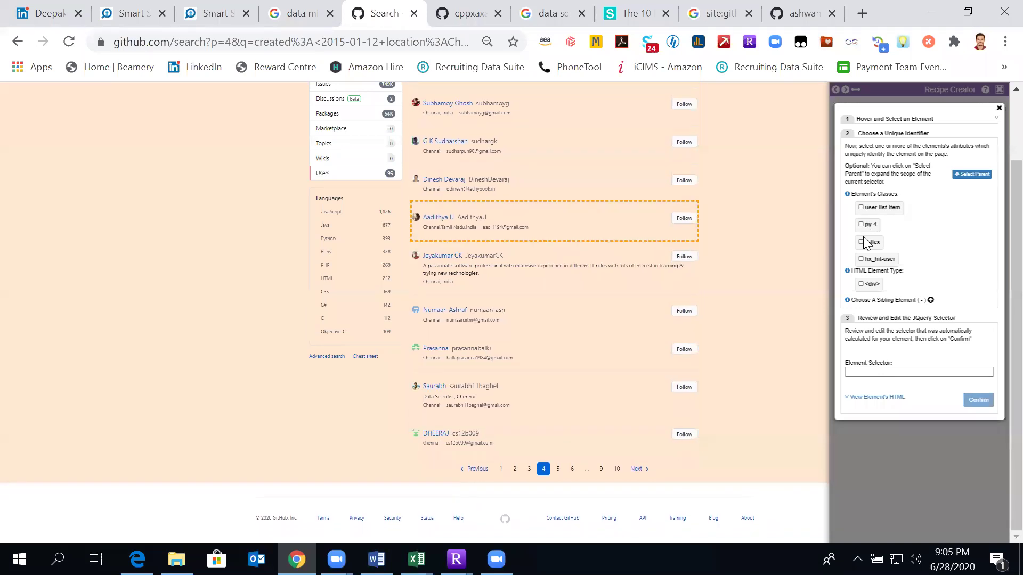
{"action": "left_click", "coordinate": [861, 242]}
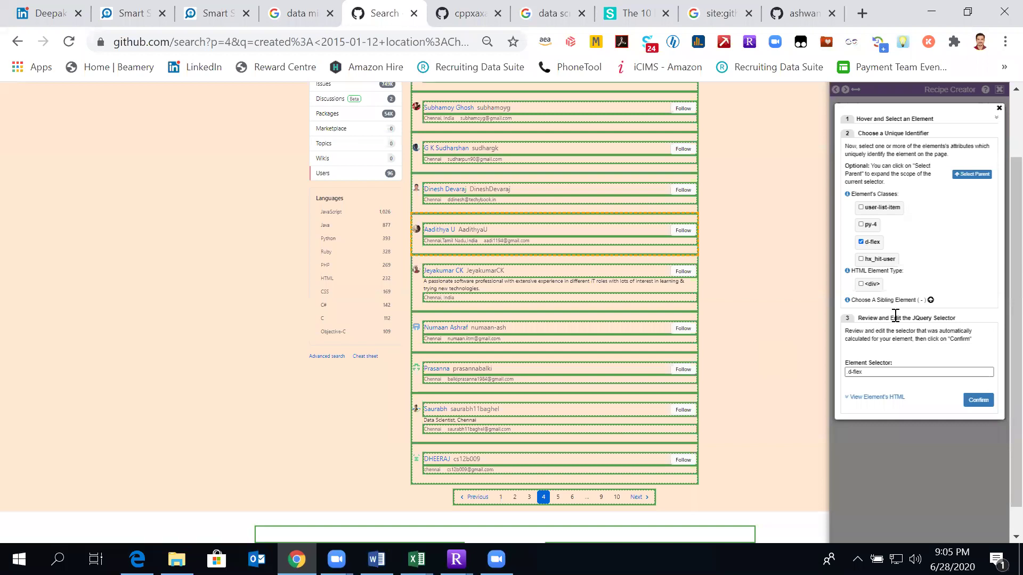
{"action": "left_click", "coordinate": [861, 242]}
{"action": "left_click", "coordinate": [861, 241]}
{"action": "left_click", "coordinate": [861, 241]}
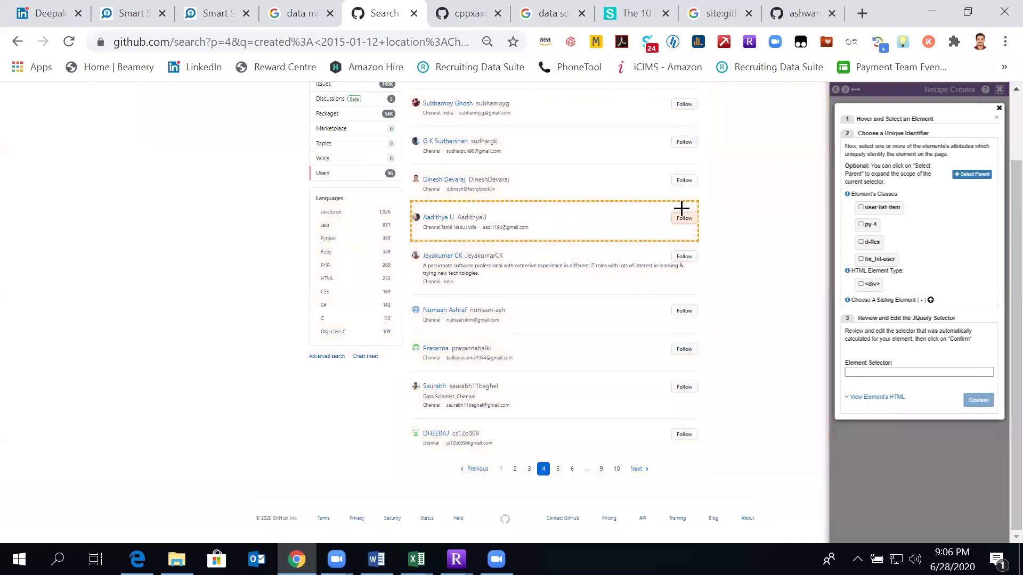